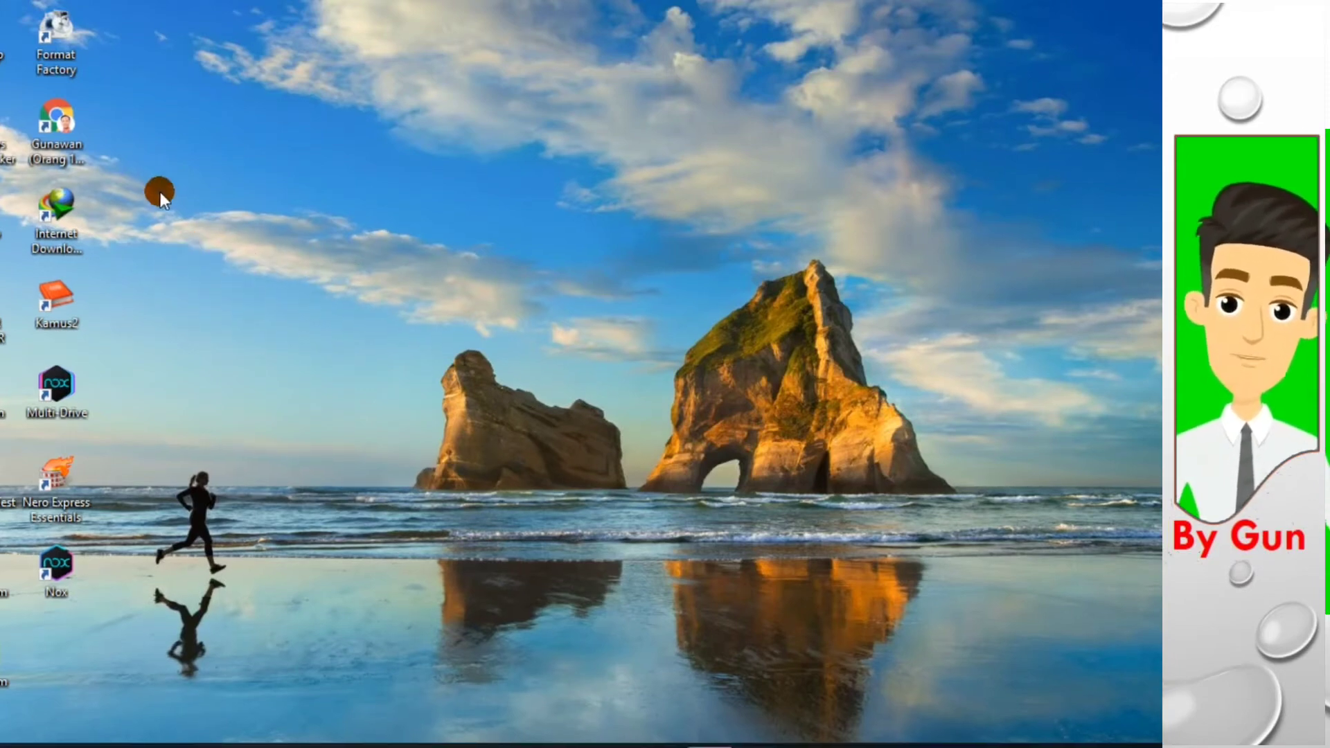
- Open Chrome from the desktop and switch to the third of the other browser profiles
left_click(68, 135)
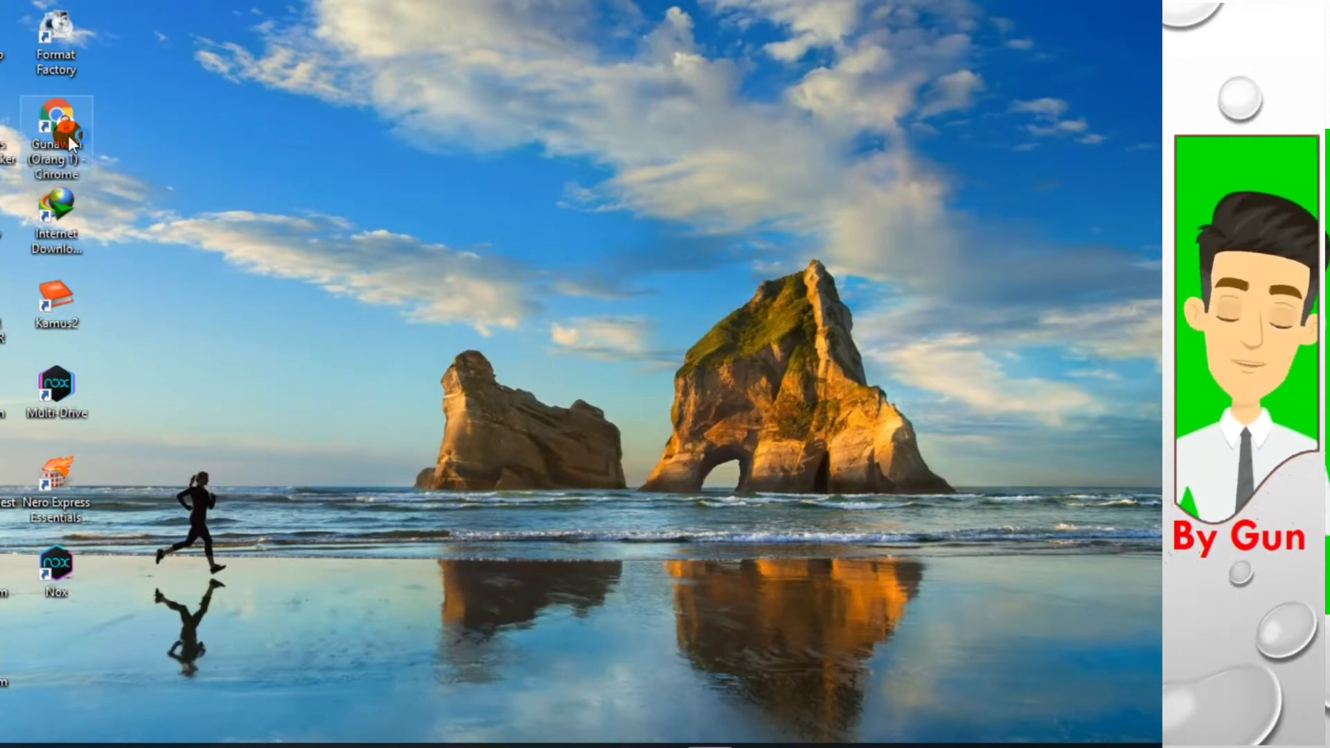
double_click(68, 135)
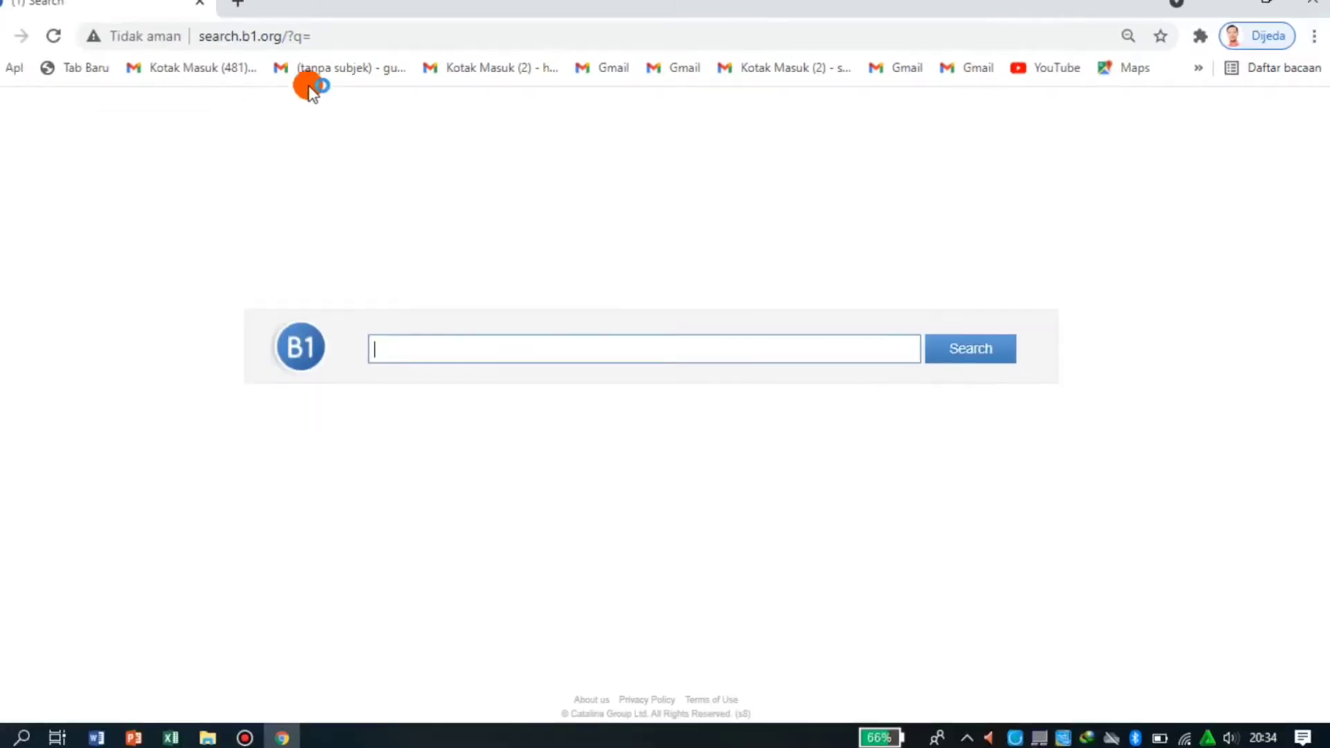
left_click(317, 37)
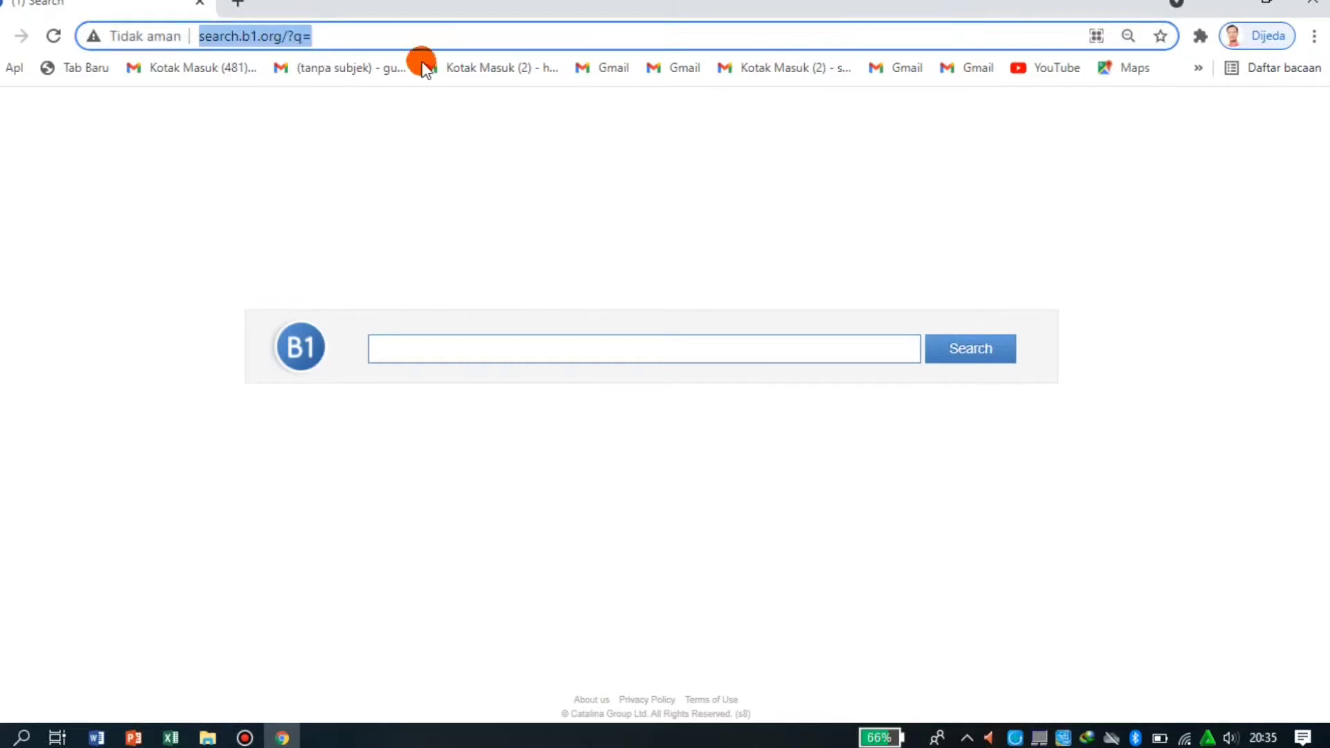
left_click(1249, 40)
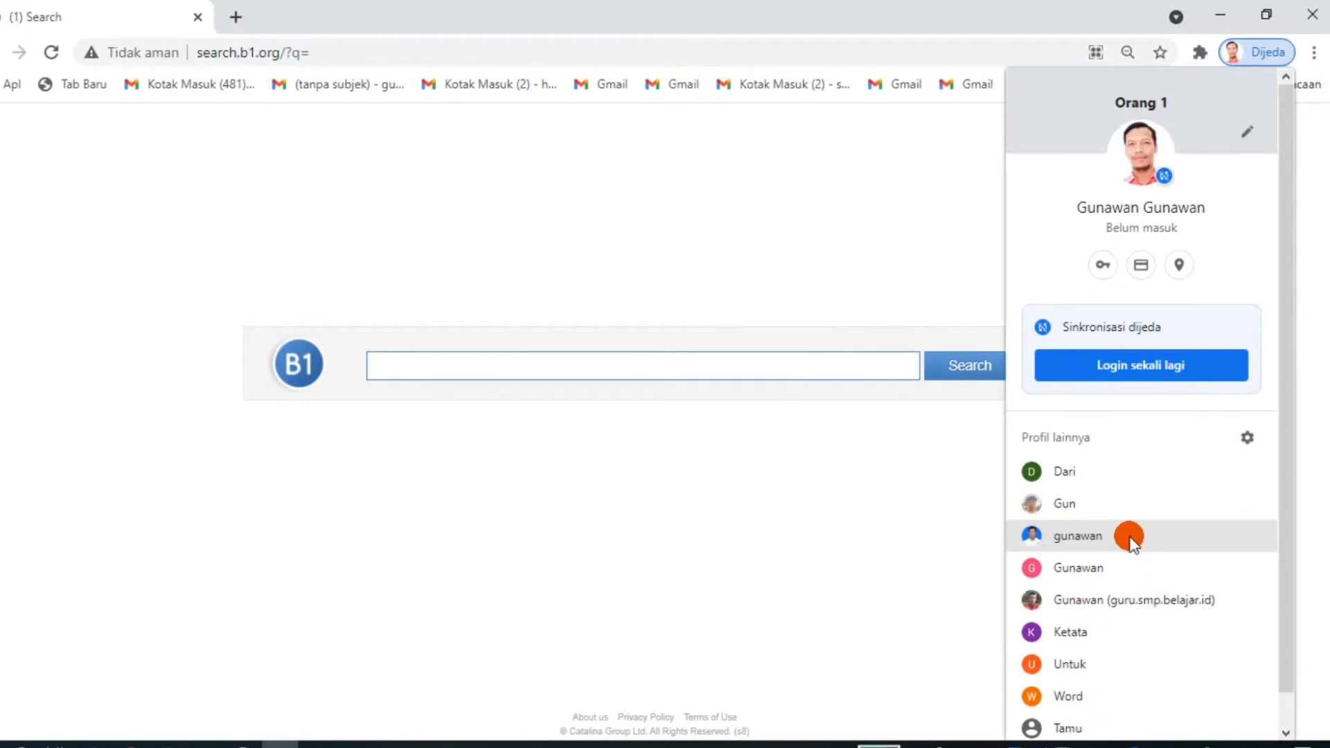
left_click(1085, 539)
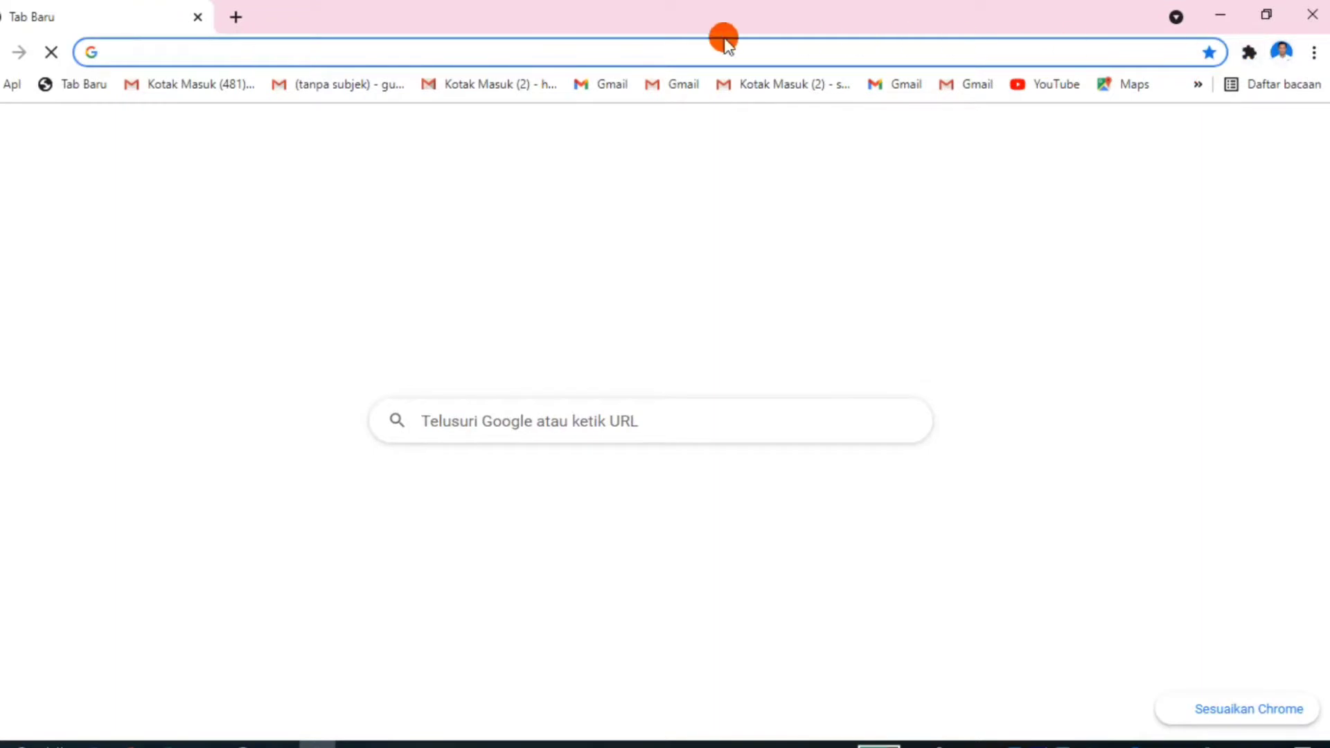
- Go to the website wordwall.net
type("wo")
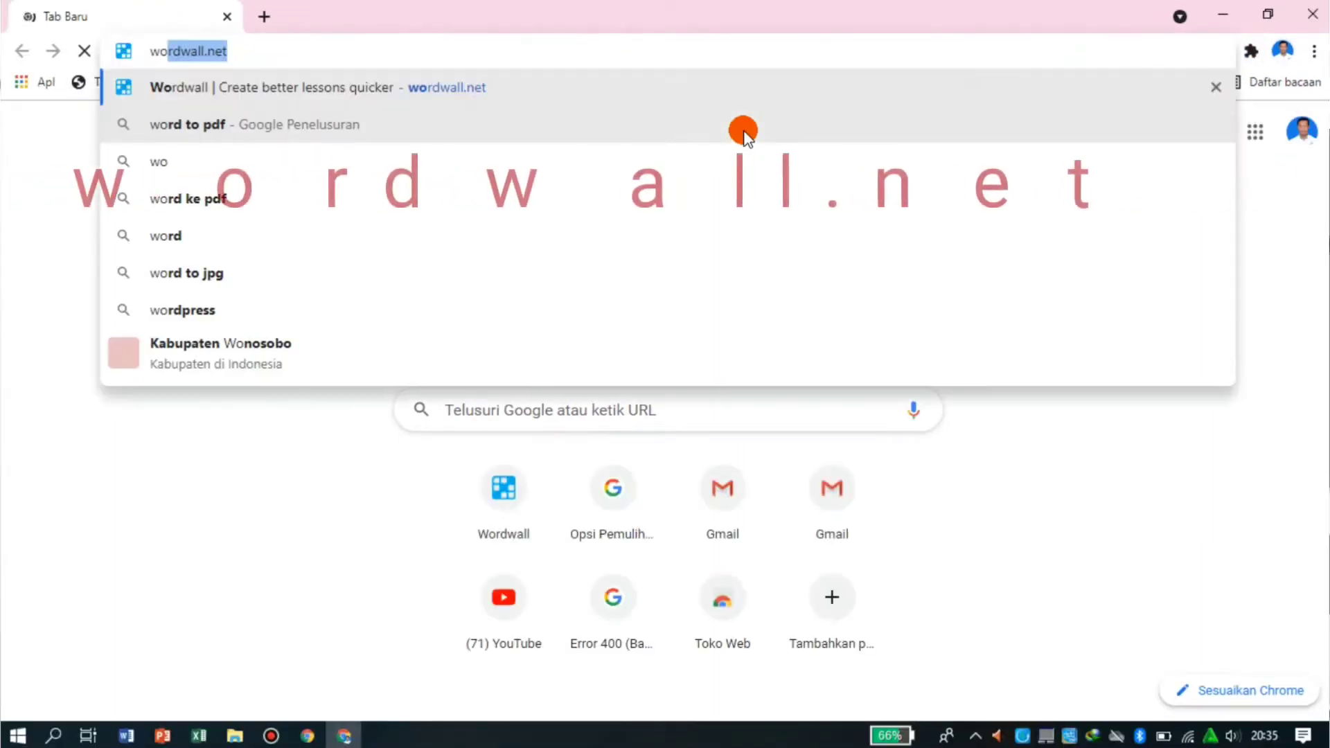
type("rd")
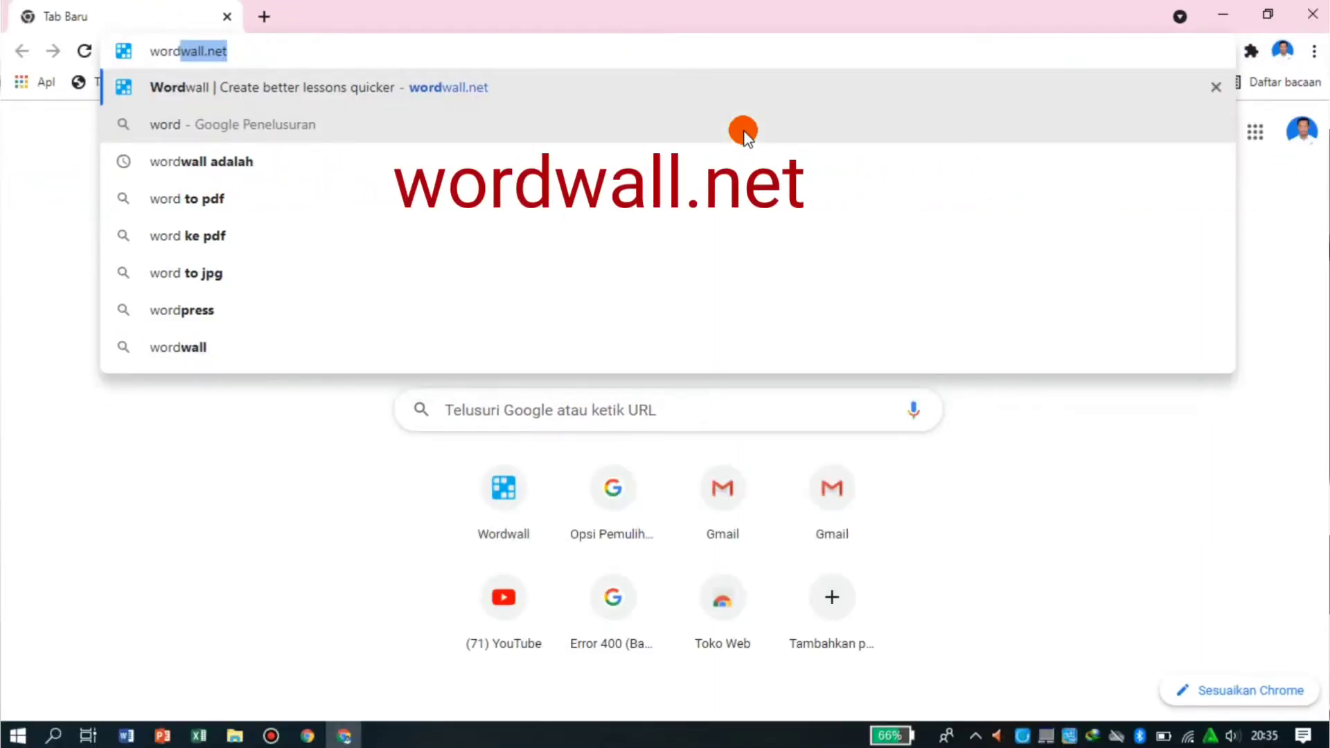
type("wall")
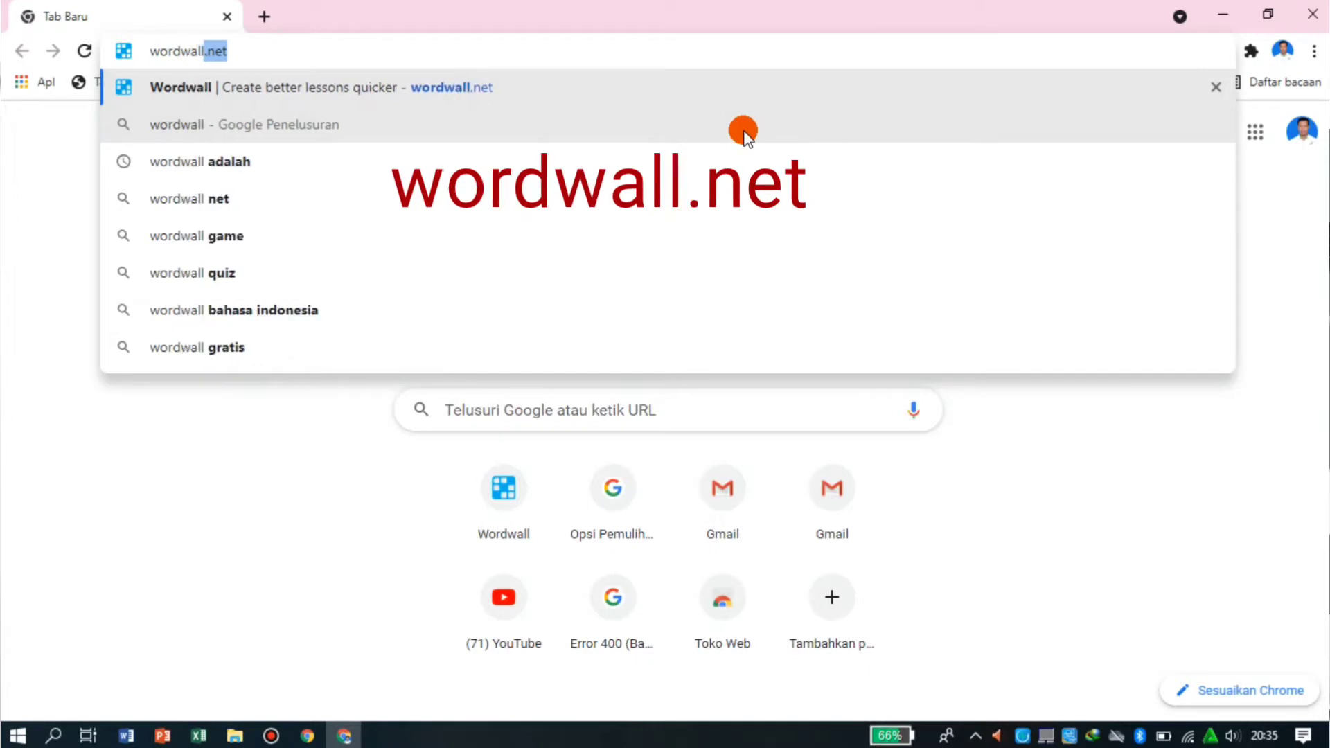
type(".")
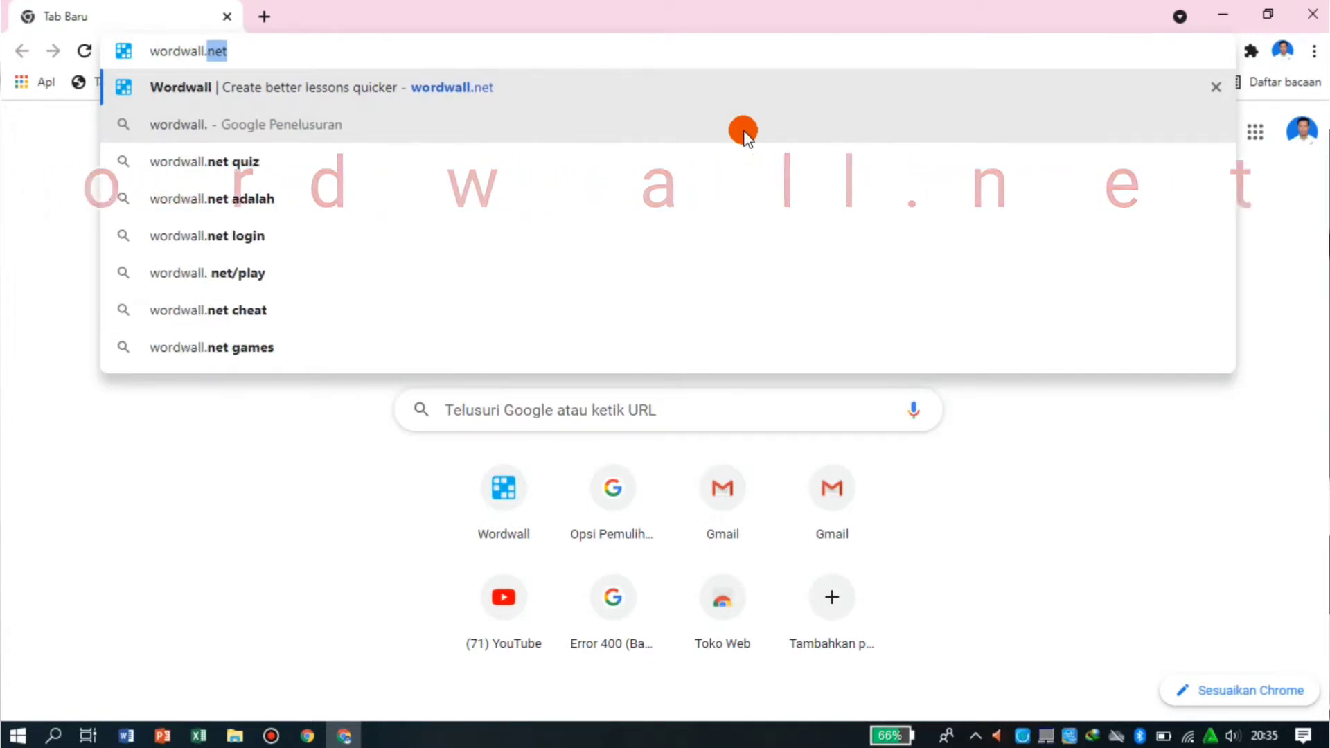
type("net")
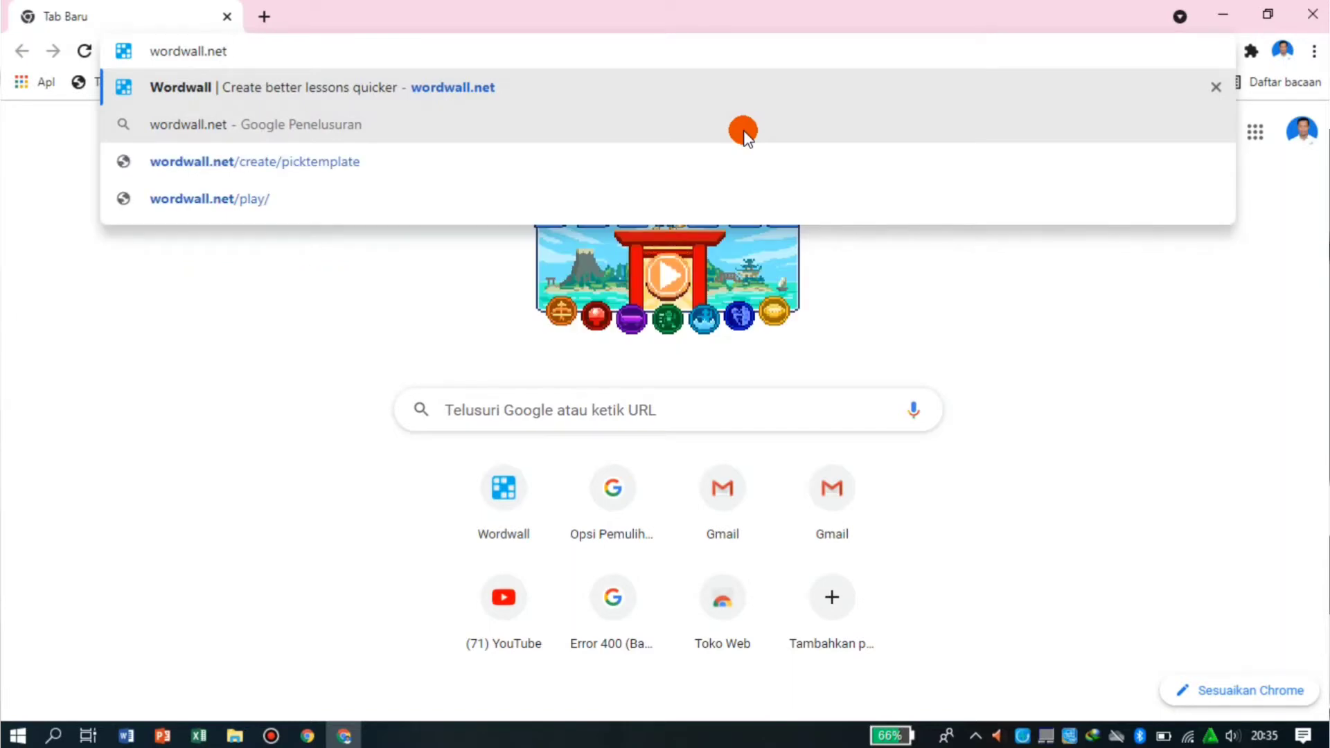
key("Return")
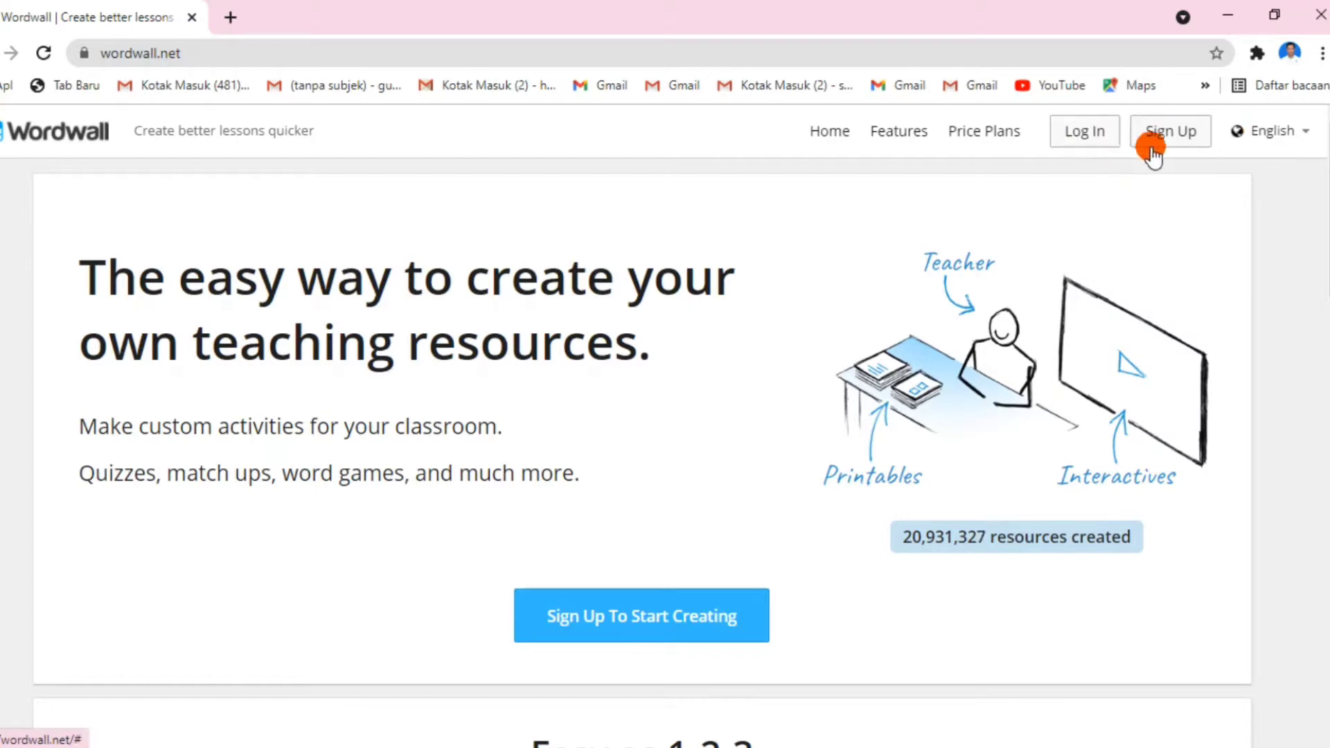
- Log in to Wordwall through Google sign-in with the already listed Google account
left_click(1085, 135)
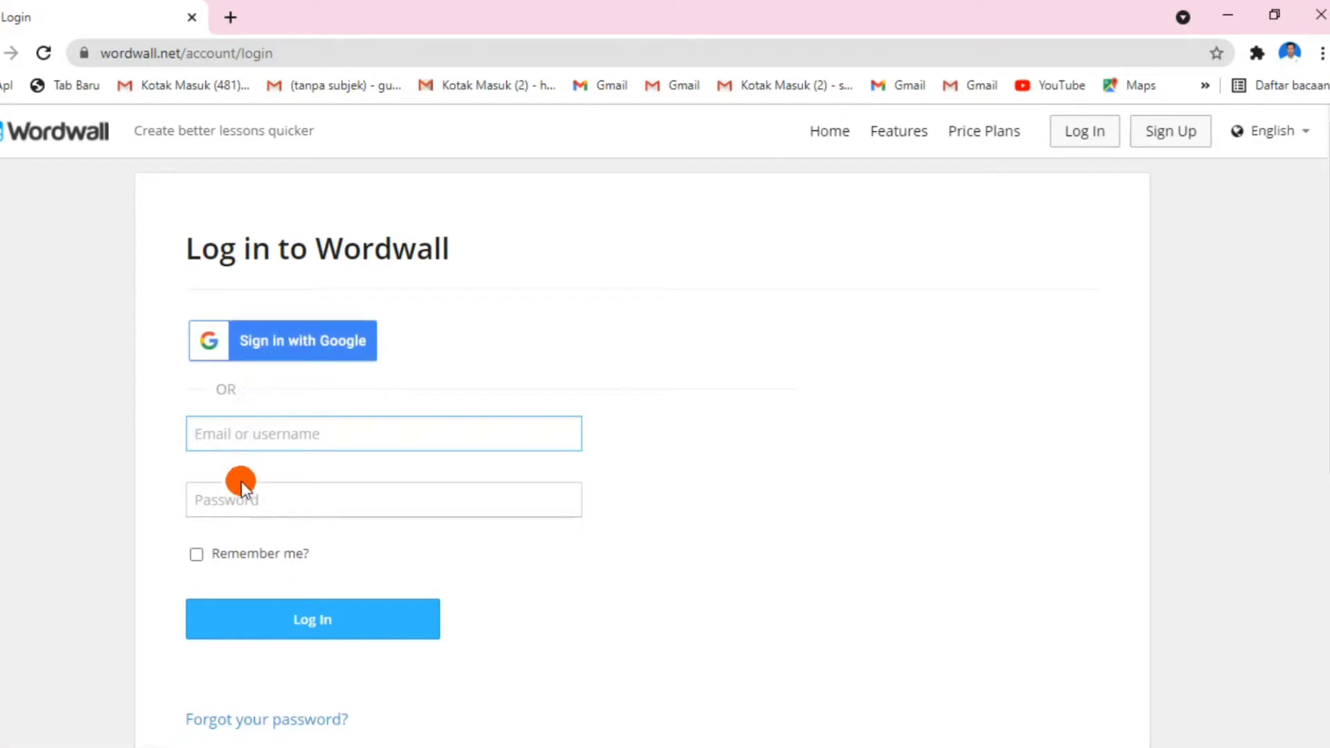
left_click(330, 352)
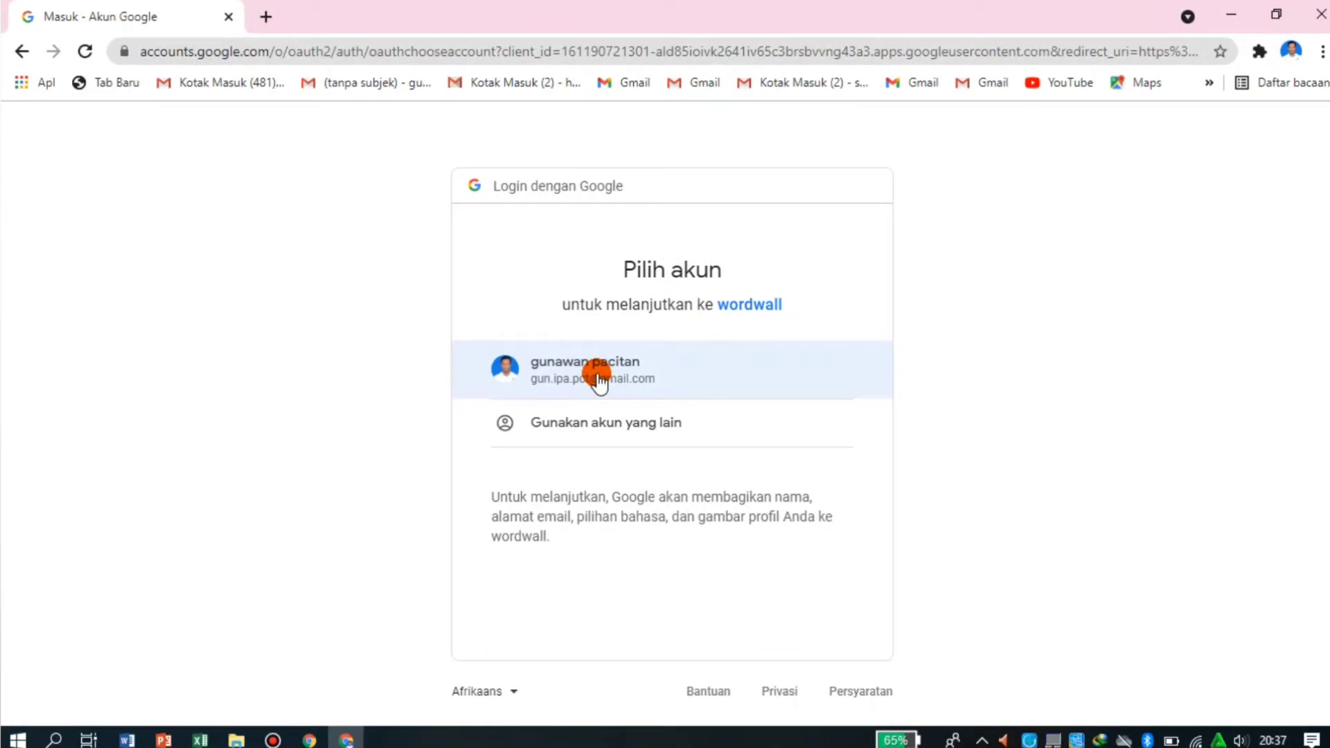
left_click(599, 378)
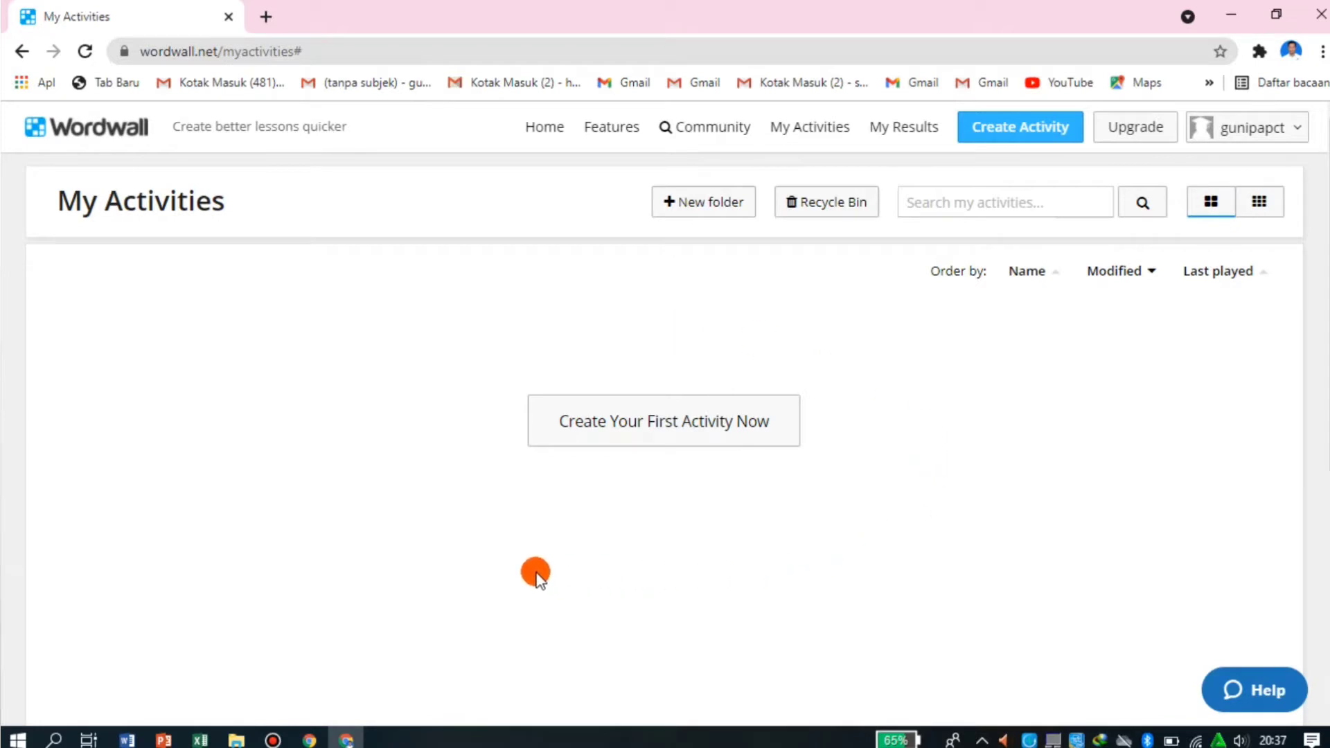
- Start a new activity, review the available free and Pro templates, and choose the Maze chase template
left_click(1035, 129)
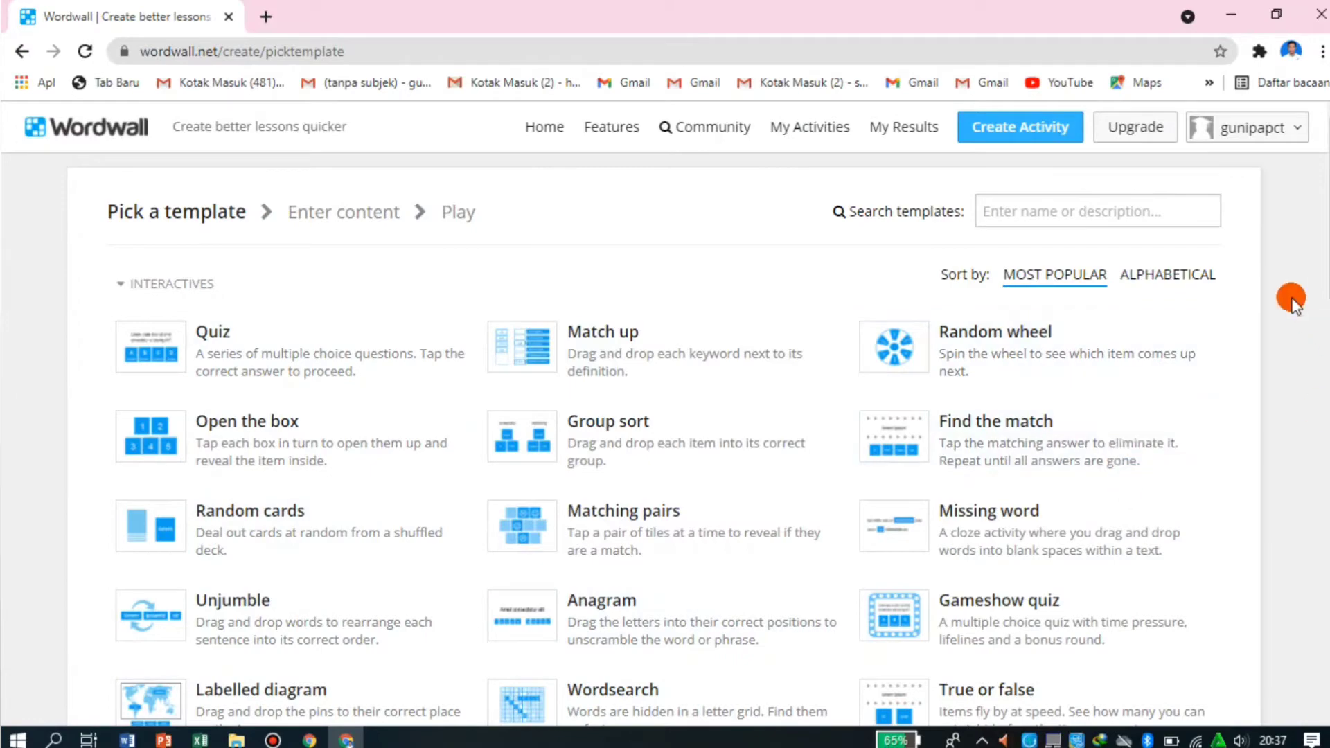
scroll(665, 416, "down", 7)
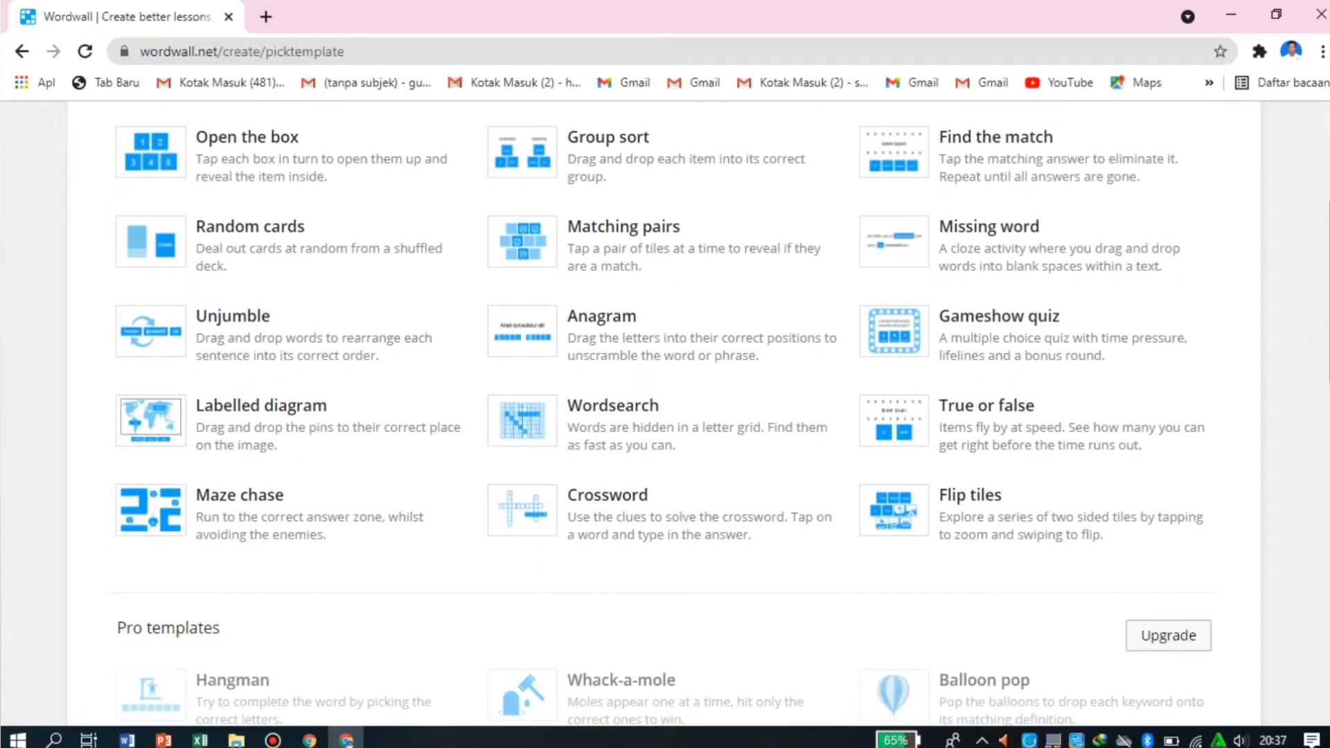
scroll(665, 415, "up", 3)
scroll(1326, 318, "up", 3)
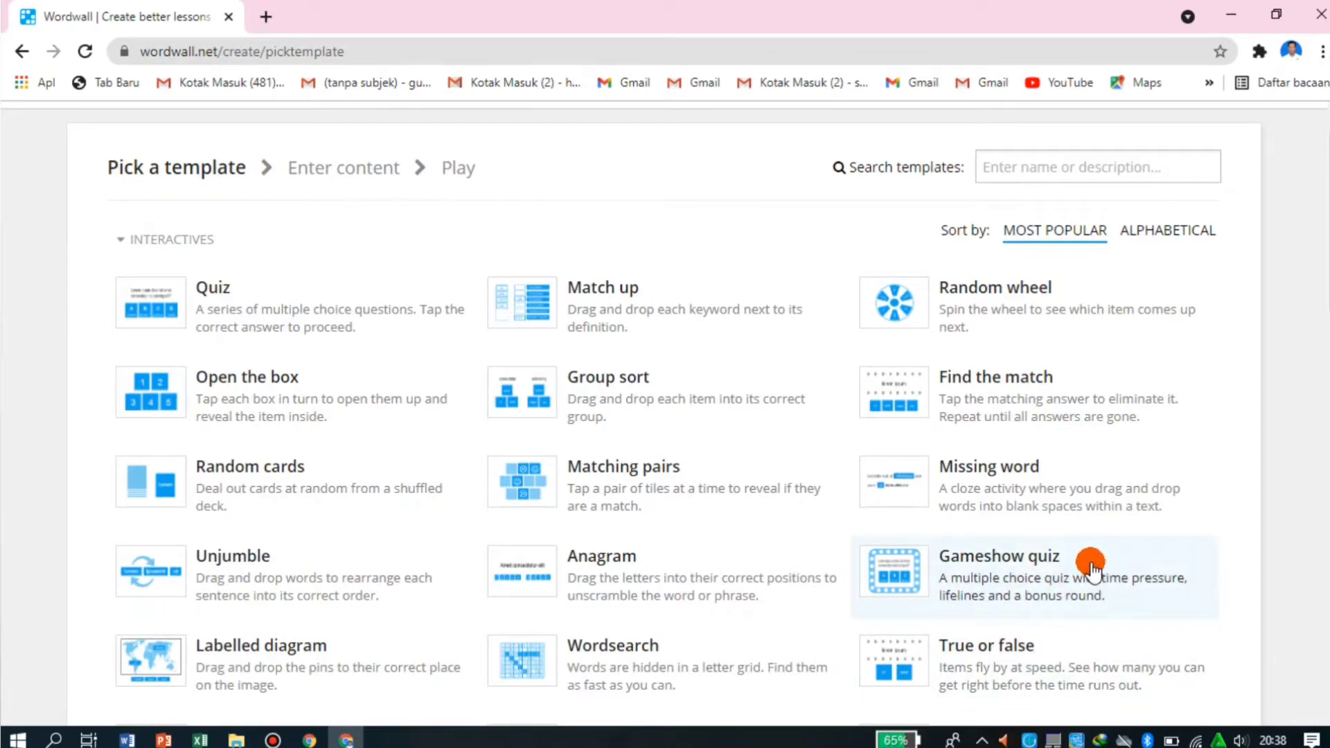
scroll(665, 416, "down", 2)
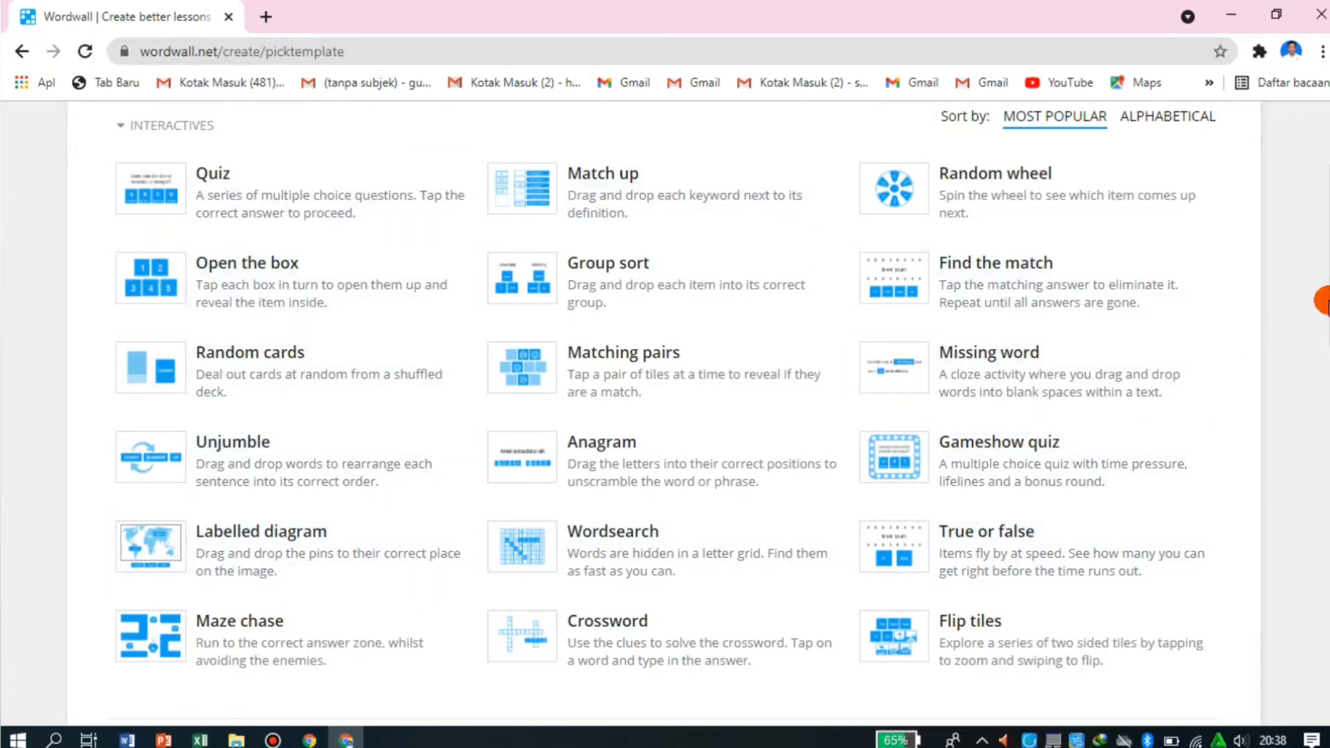
scroll(665, 409, "down", 7)
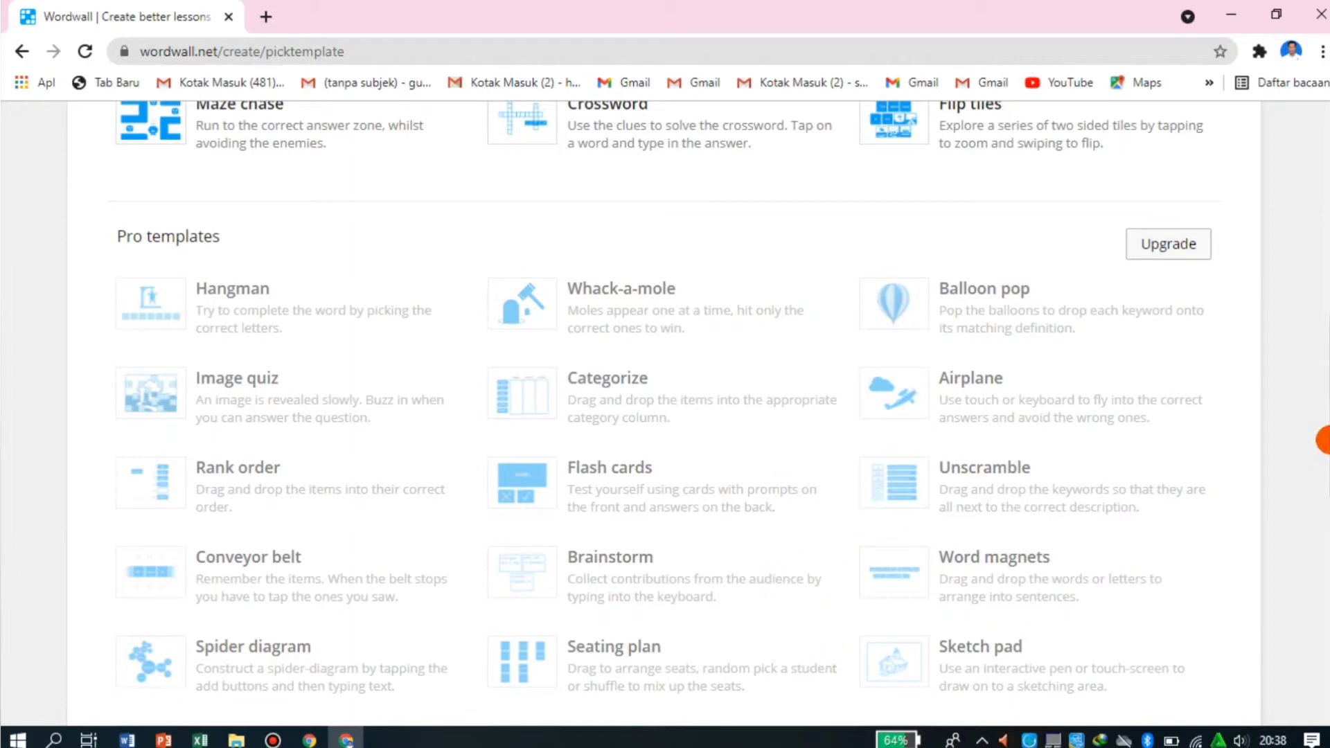
left_click_drag(1325, 426, 1324, 225)
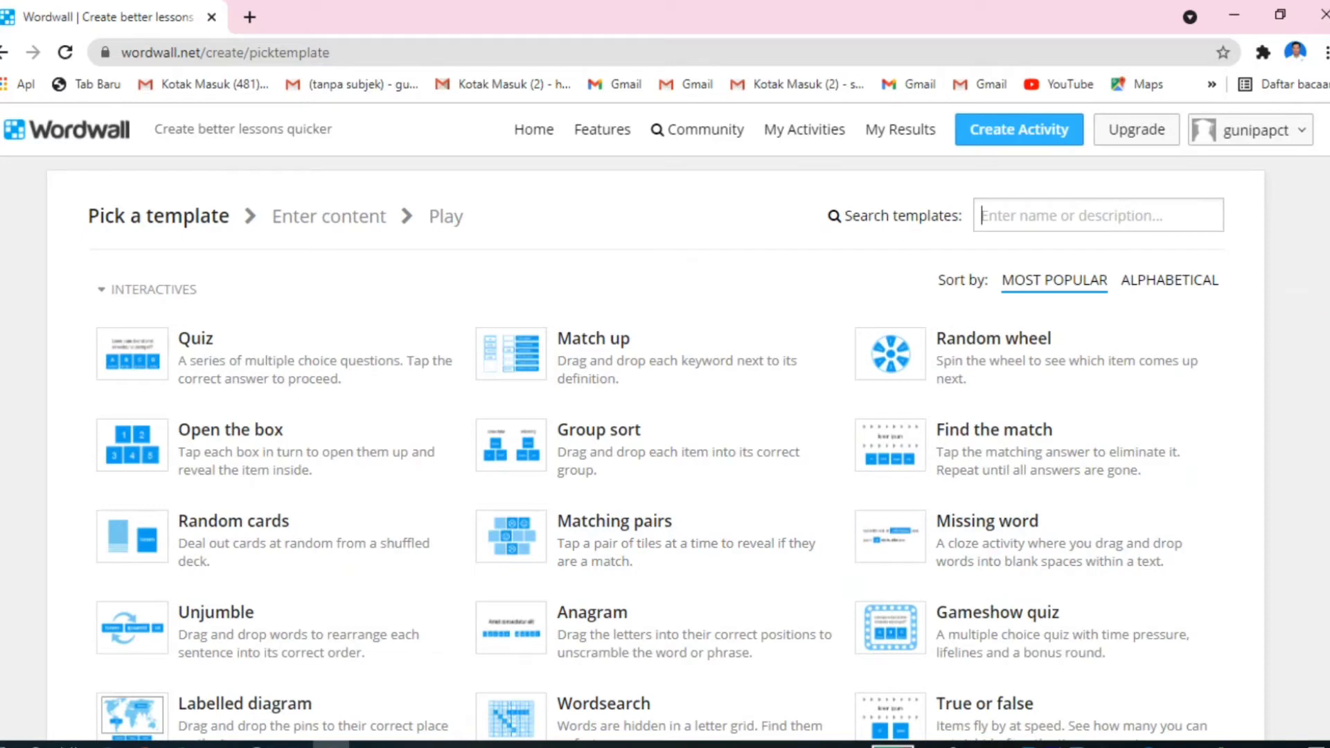
scroll(1325, 381, "down", 5)
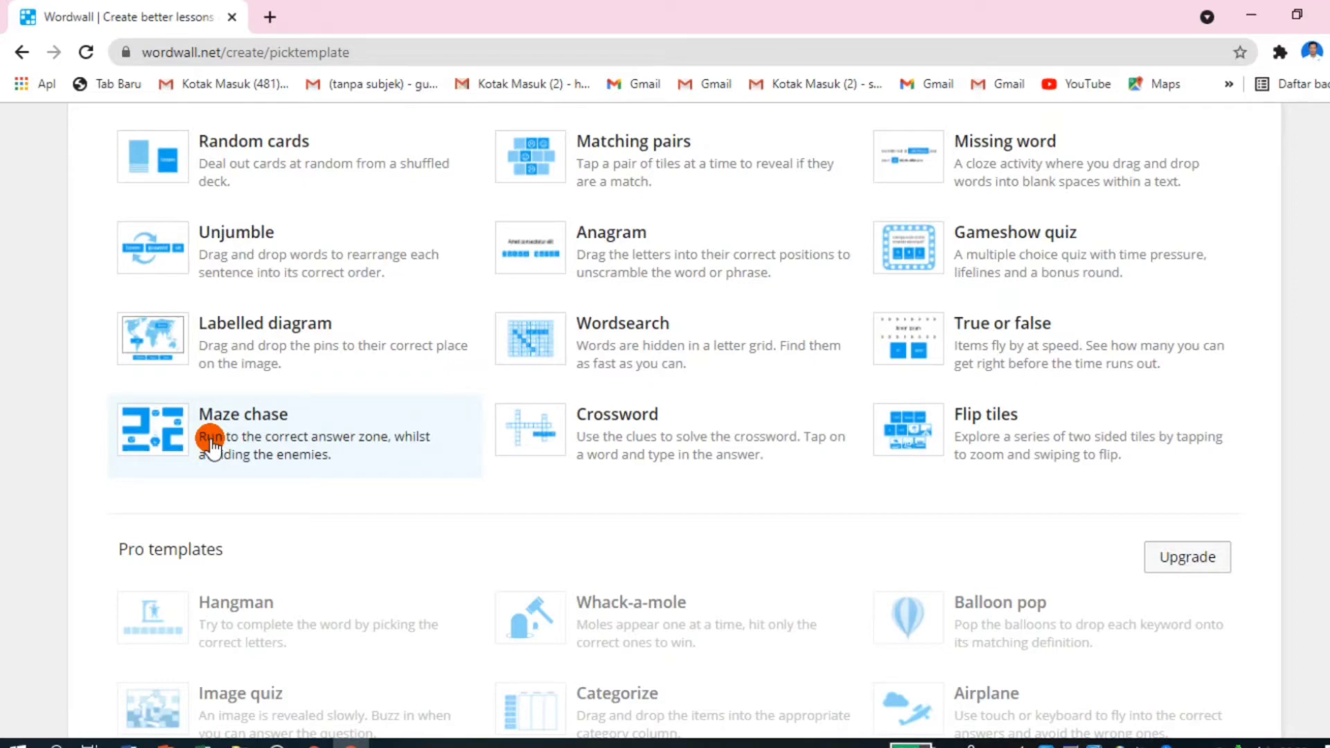
left_click(377, 448)
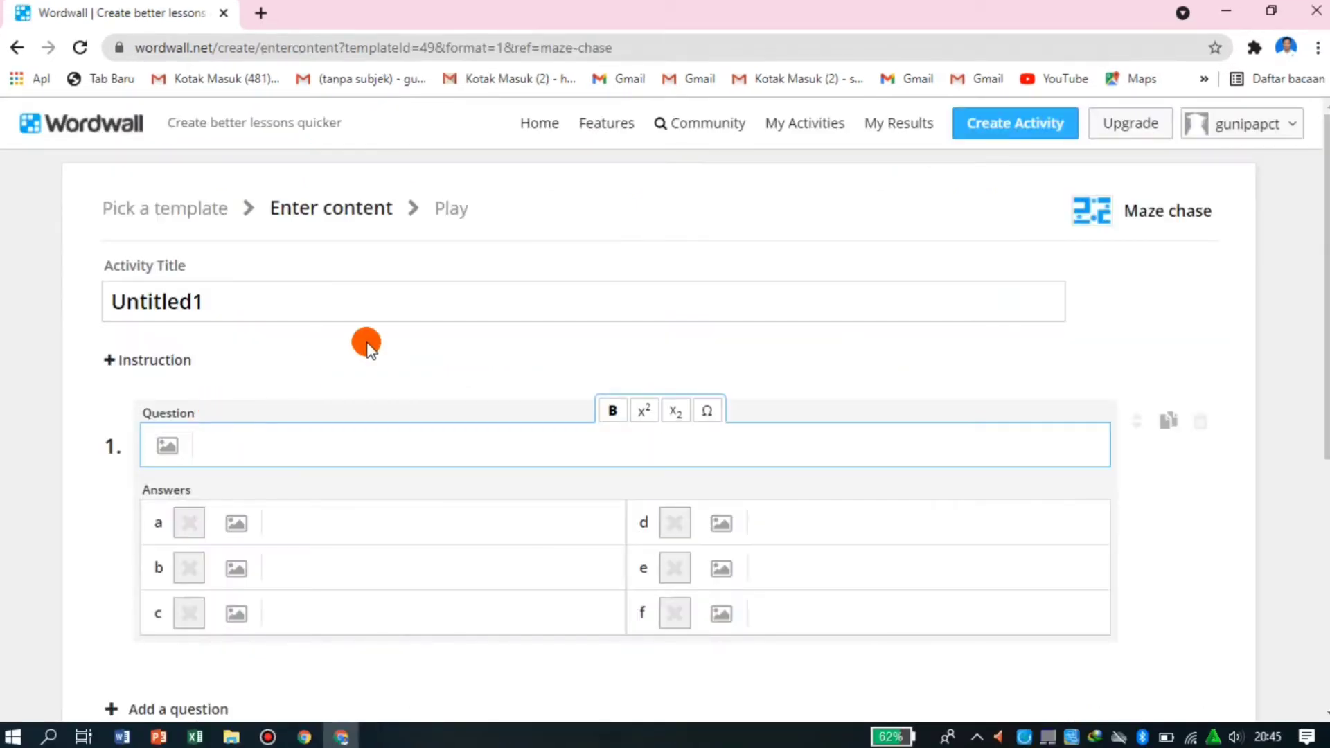
- Title the activity "Penjumlahan" and enter "1+2" as the first question
left_click(277, 295)
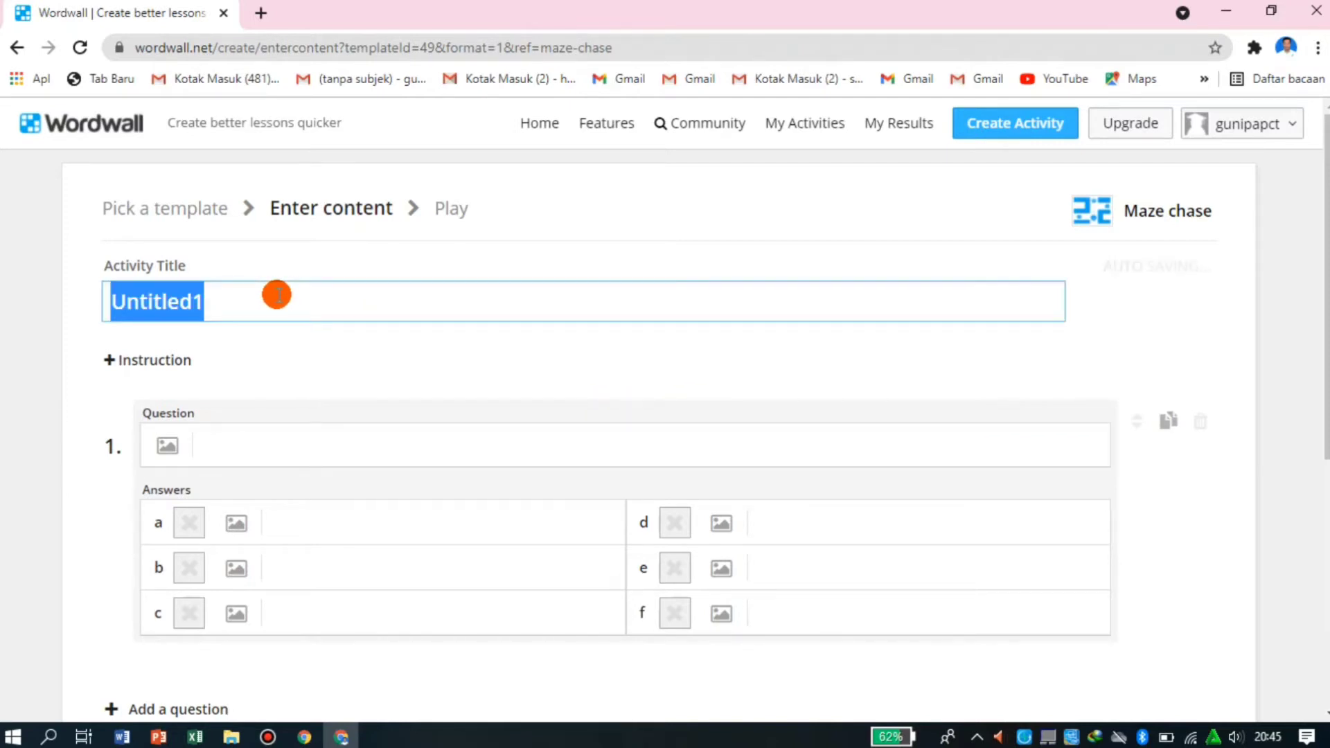
type("Penjumlahan")
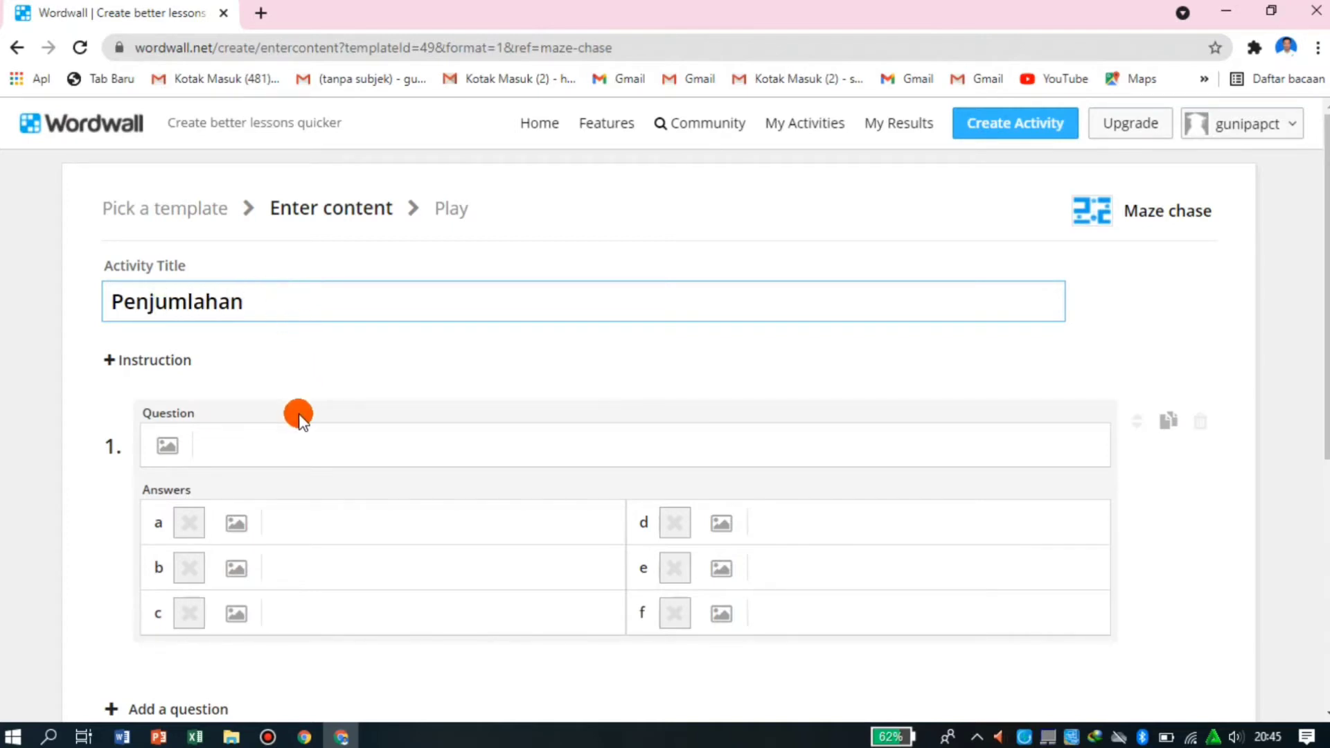
left_click(232, 439)
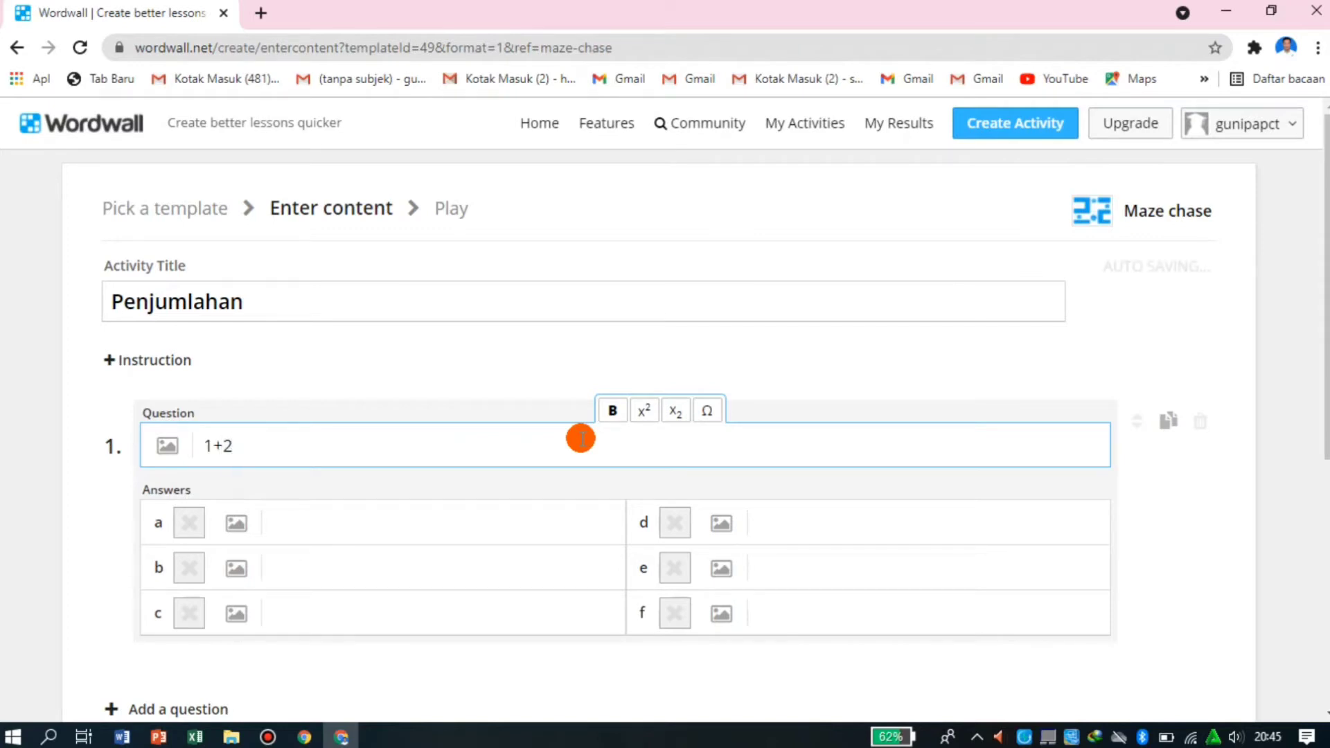
- Fill in answers a to c of question 1 with 3, 4 and 5, marking 3 as correct
left_click(388, 527)
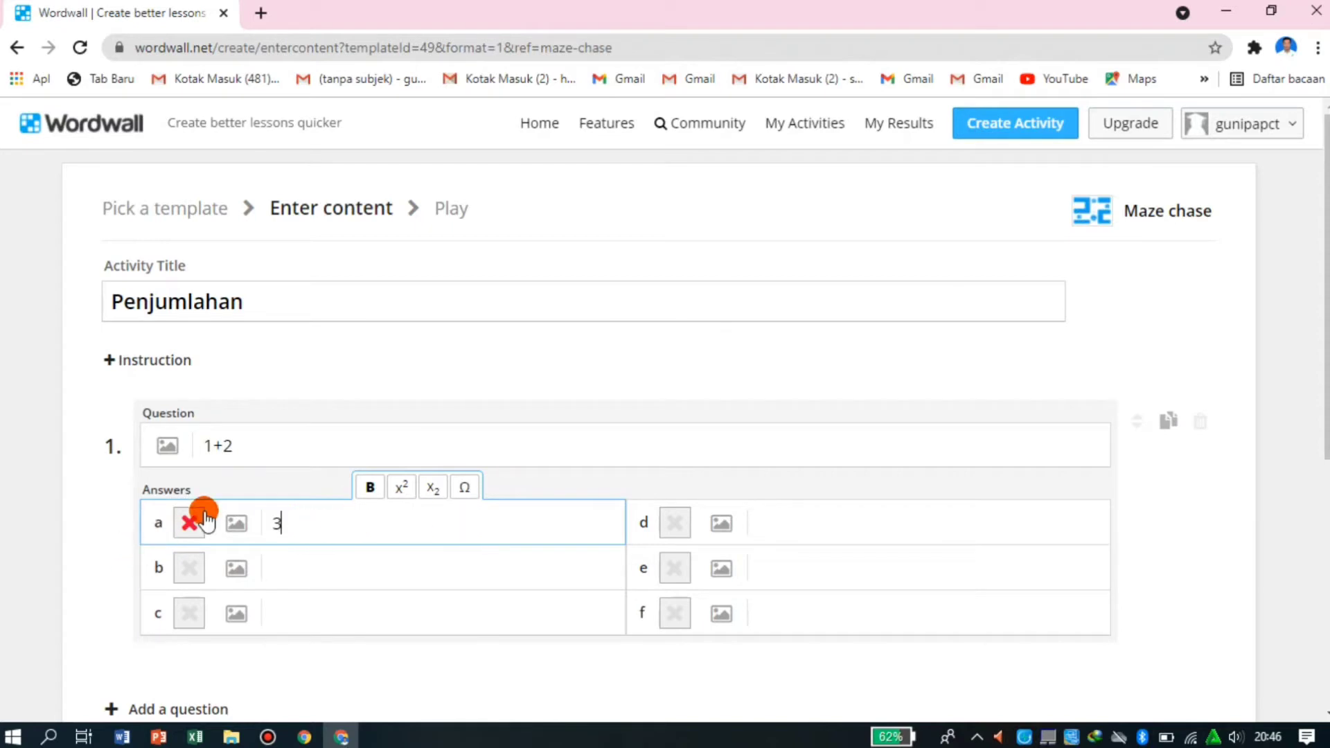
left_click(189, 523)
left_click(277, 565)
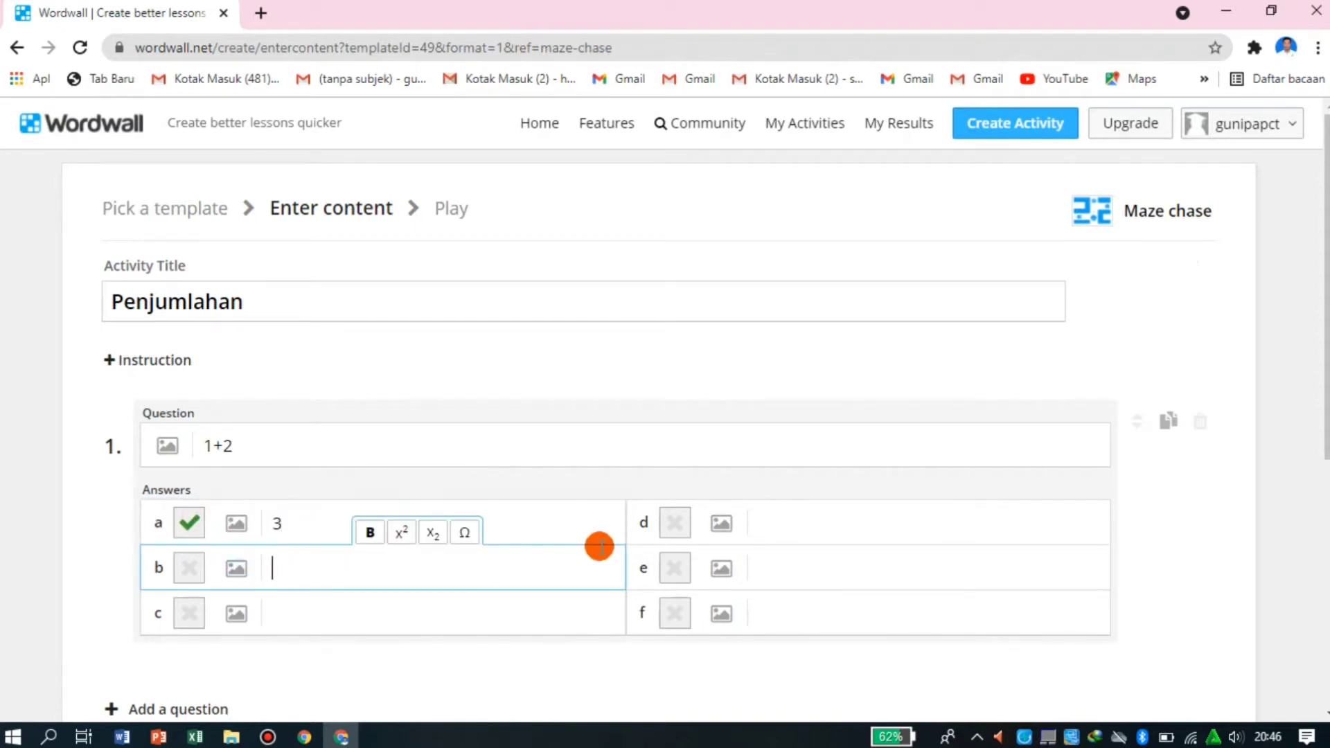
left_click(314, 610)
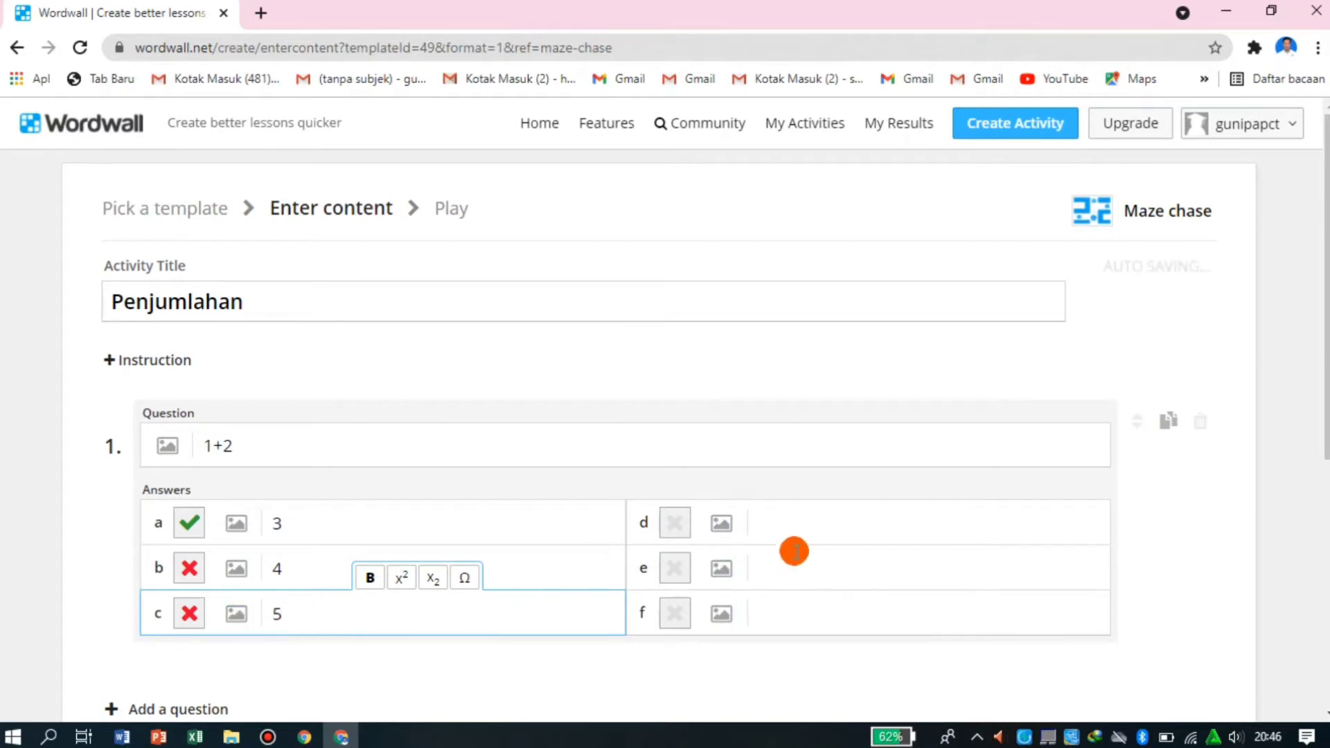
left_click(784, 523)
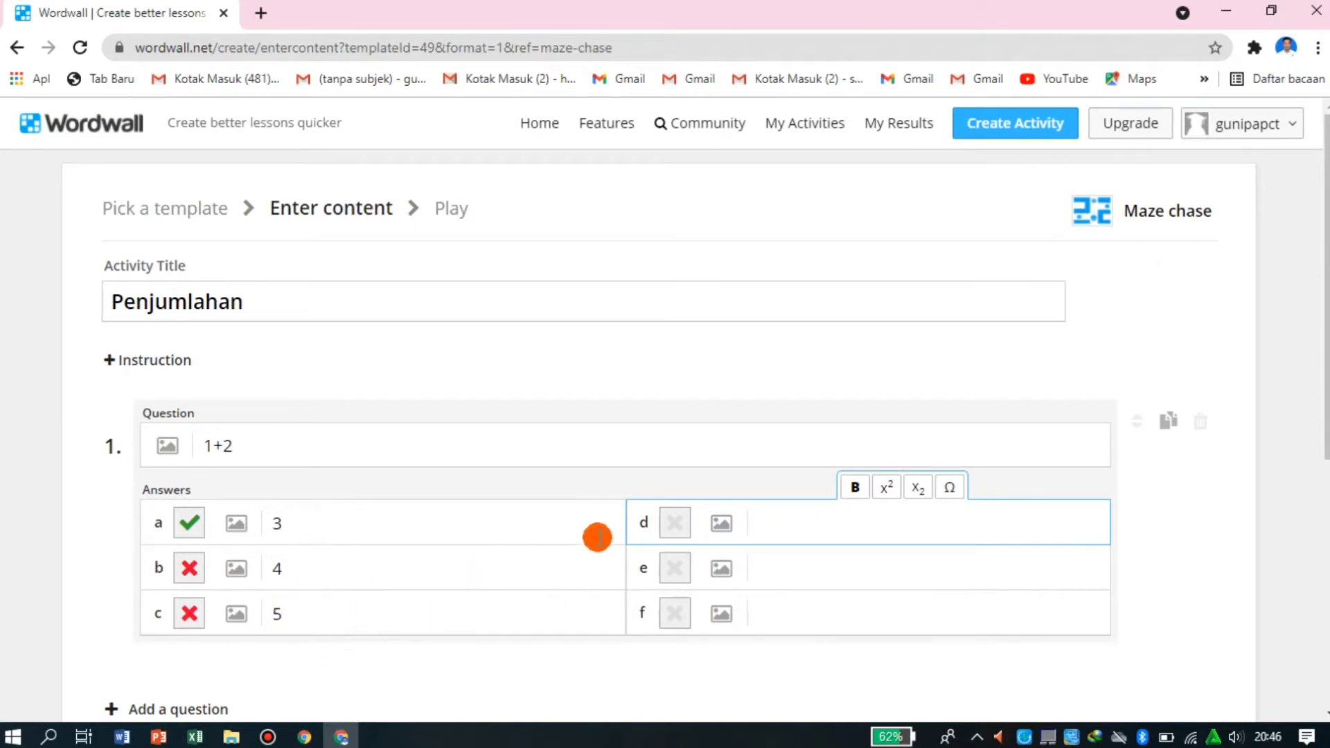
- Add a second question "3+2" with answers 4, 5 and 6, marking 5 as correct
scroll(368, 517, "down", 4)
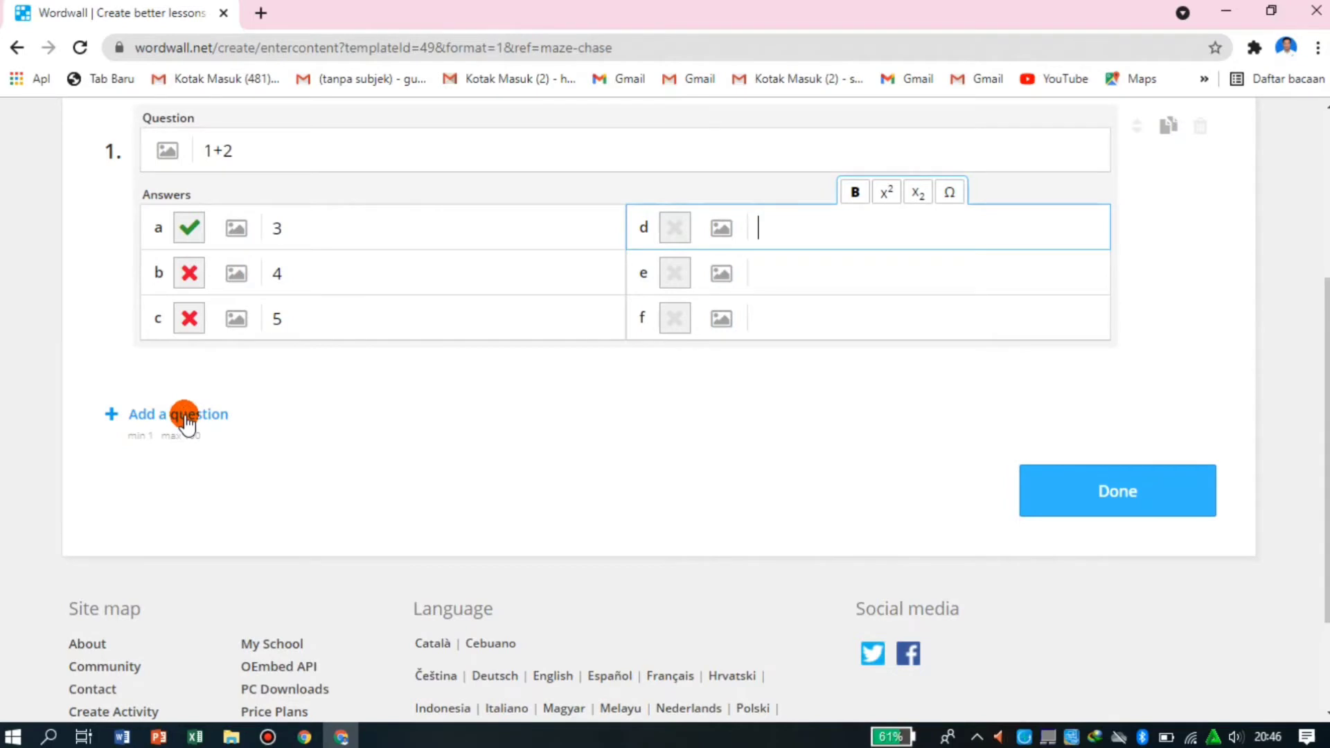
left_click(183, 414)
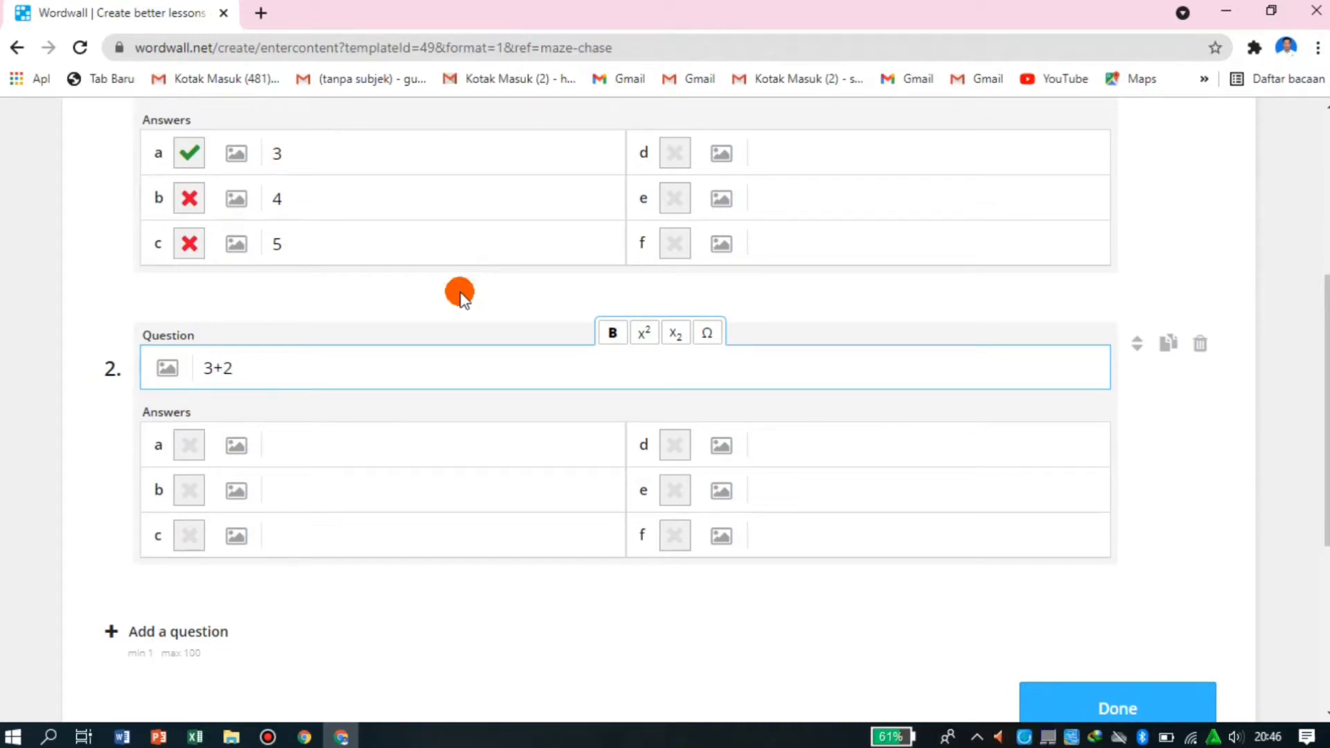
left_click(311, 443)
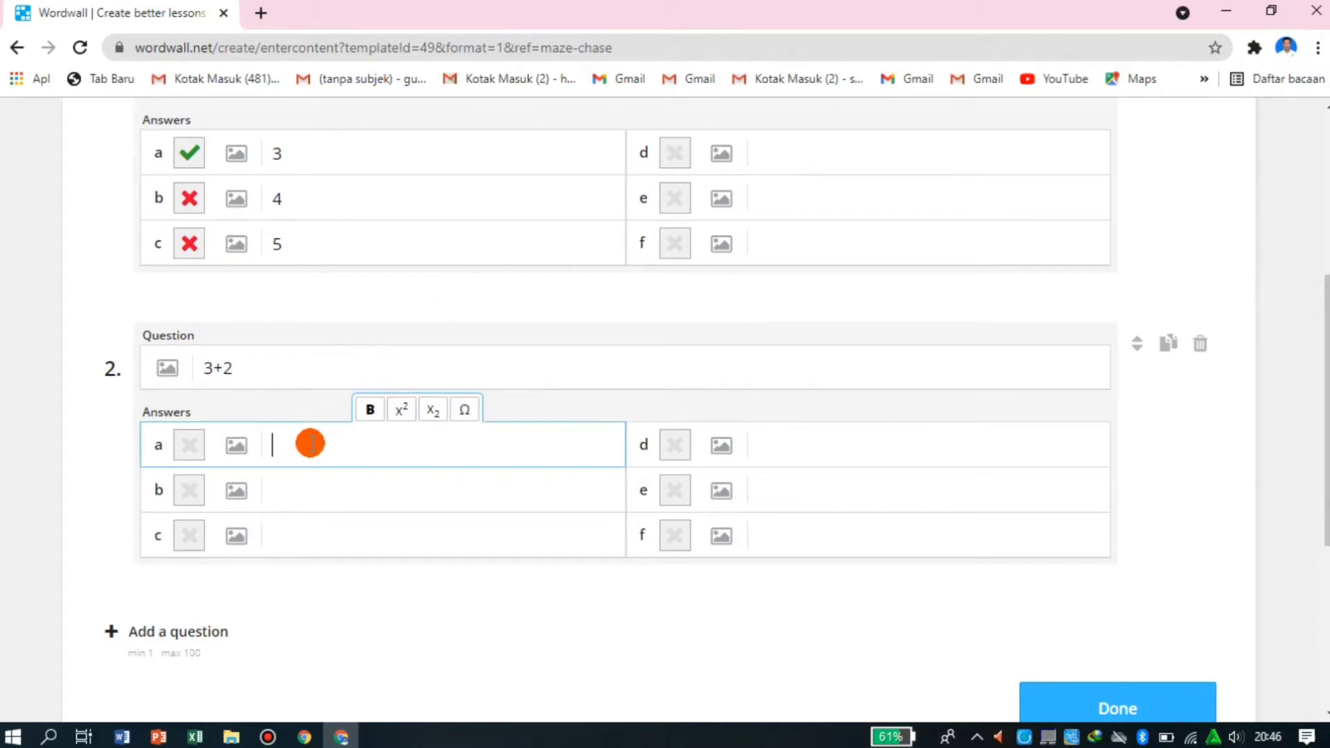
type("4")
left_click(283, 492)
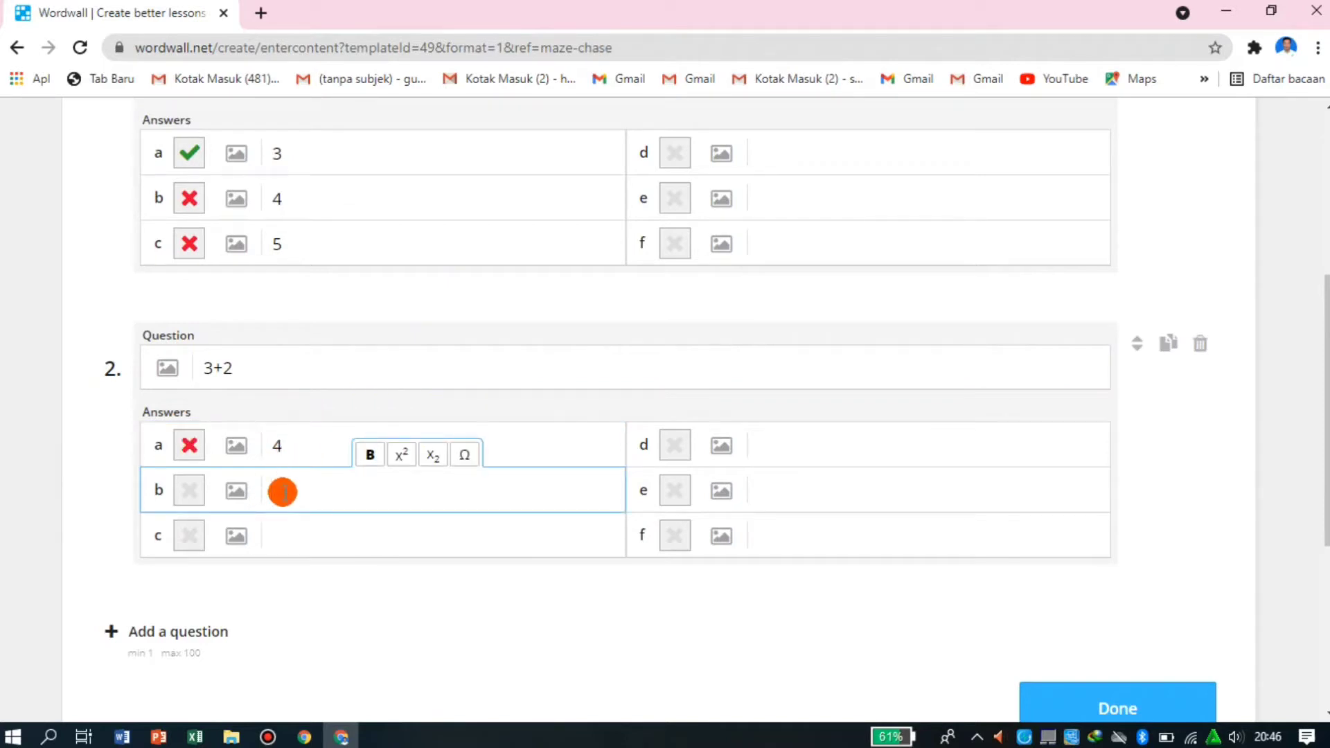
left_click(283, 529)
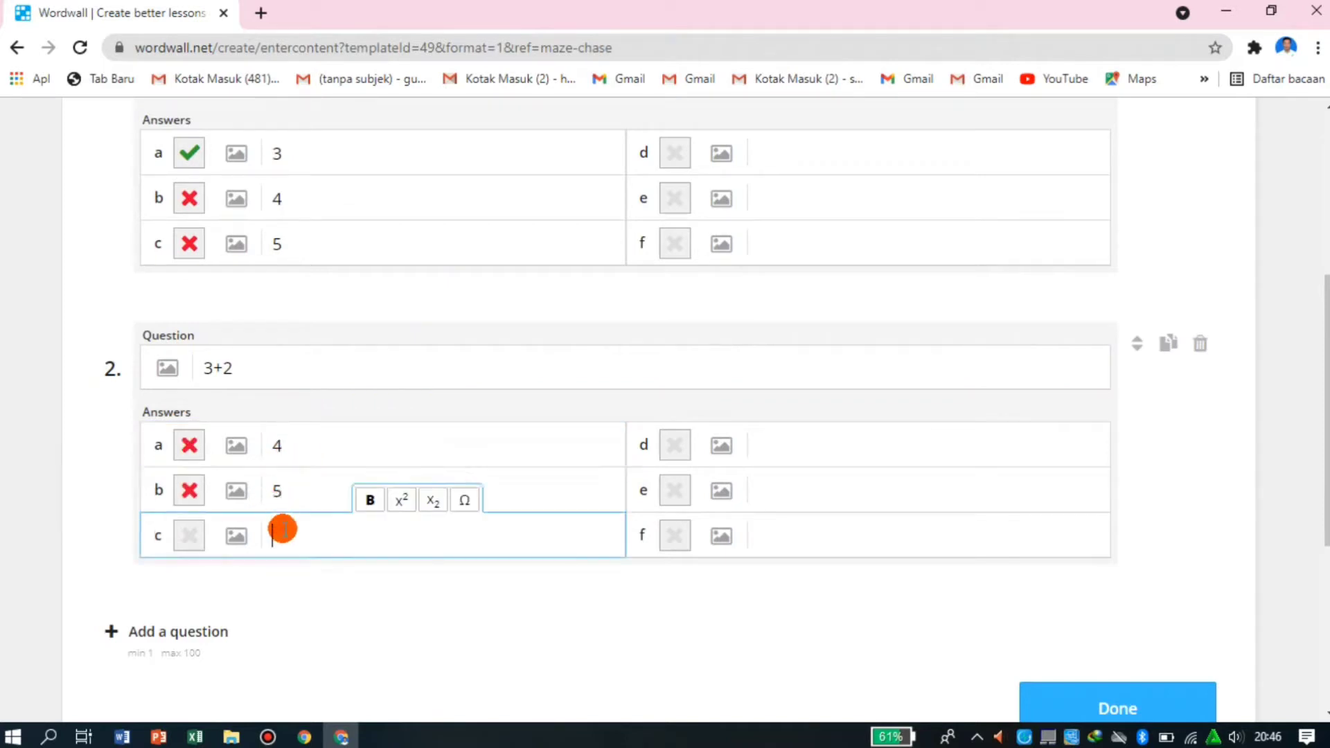
left_click(194, 490)
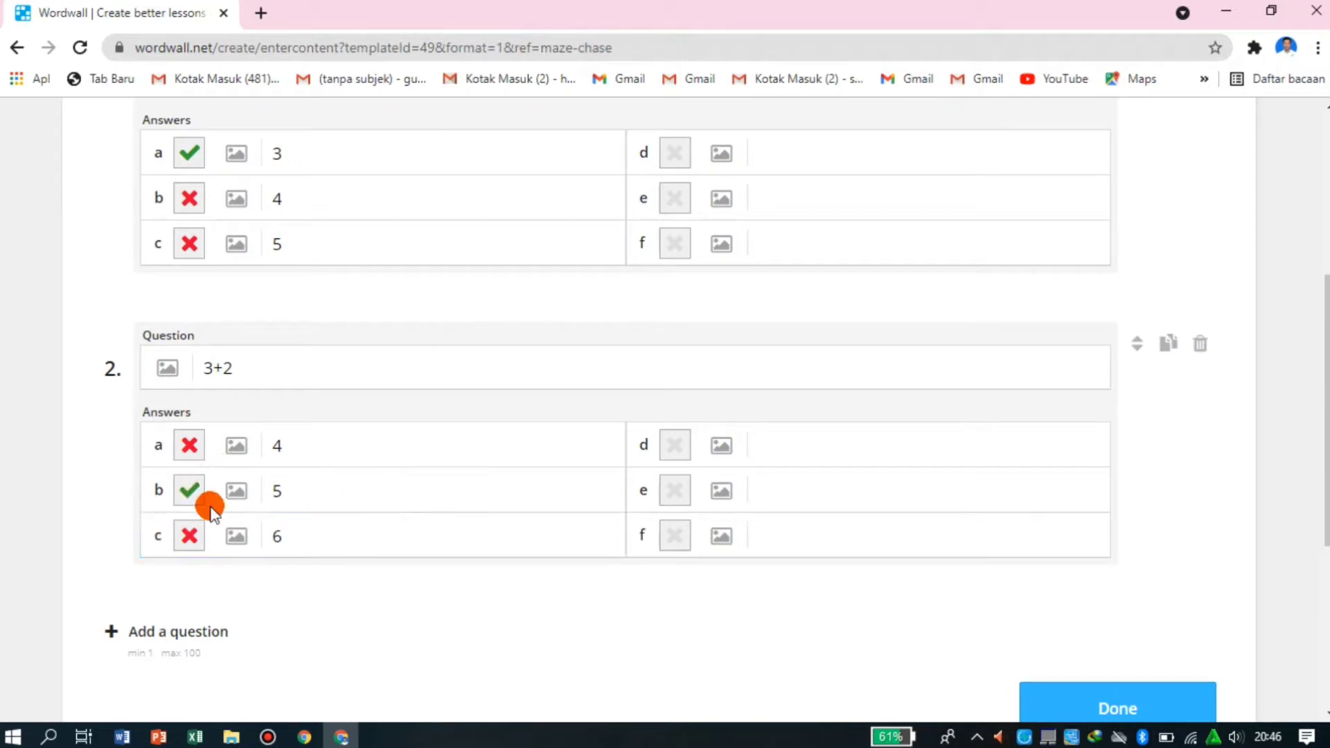
- Add a third question "4+5" with answers 7, 8 and 9, marking 9 as correct
left_click(194, 634)
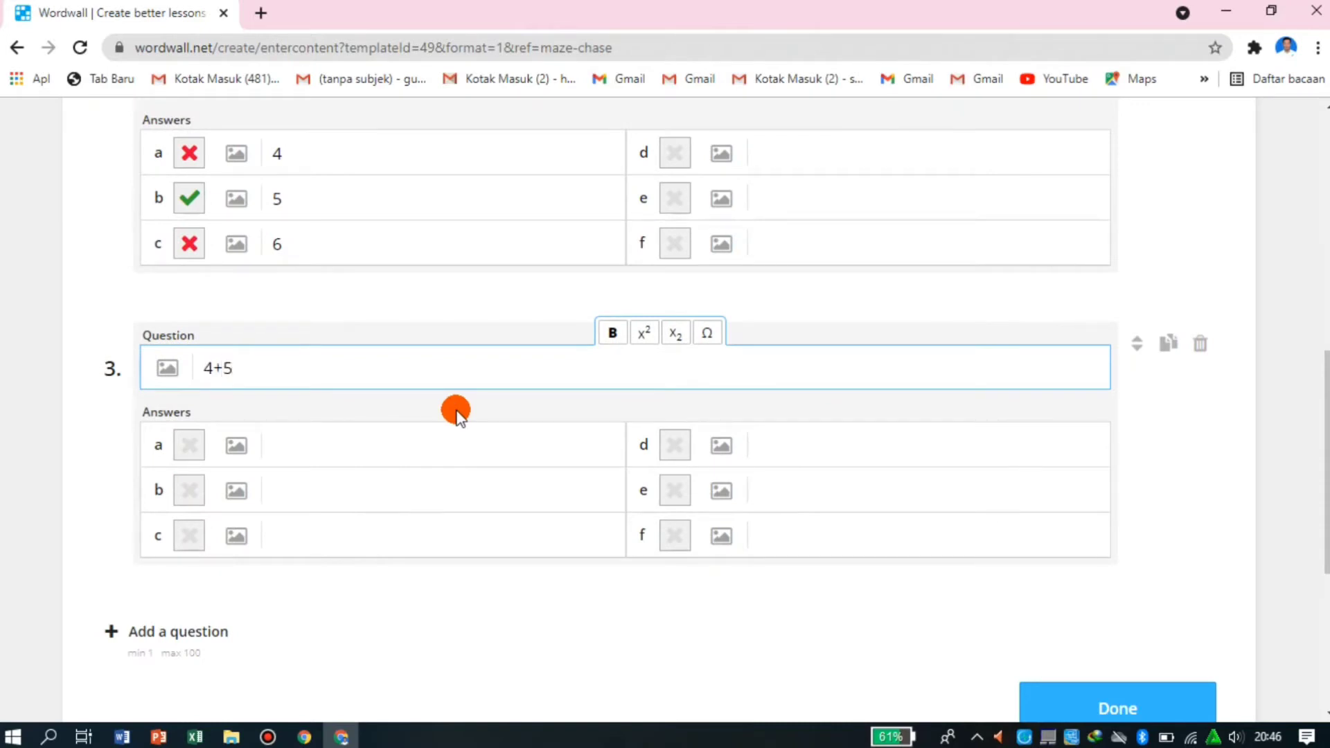
left_click(323, 444)
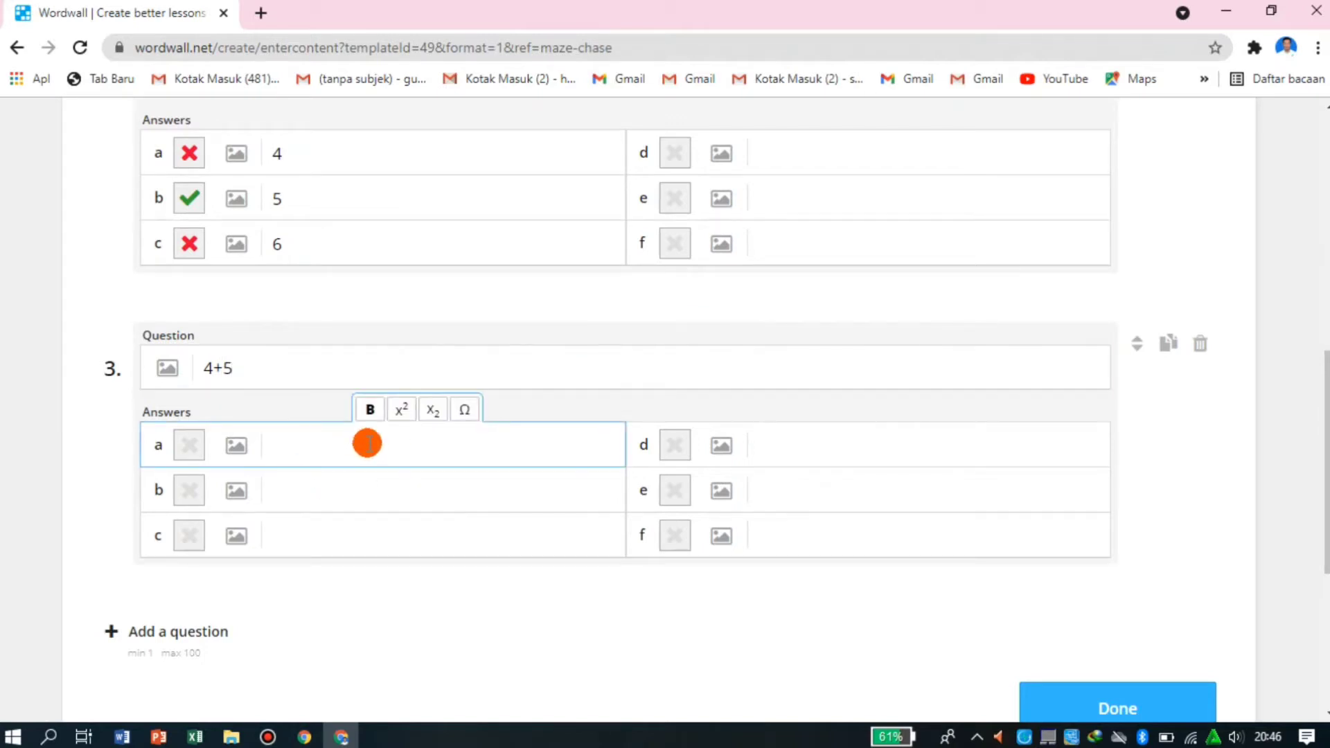
left_click(275, 491)
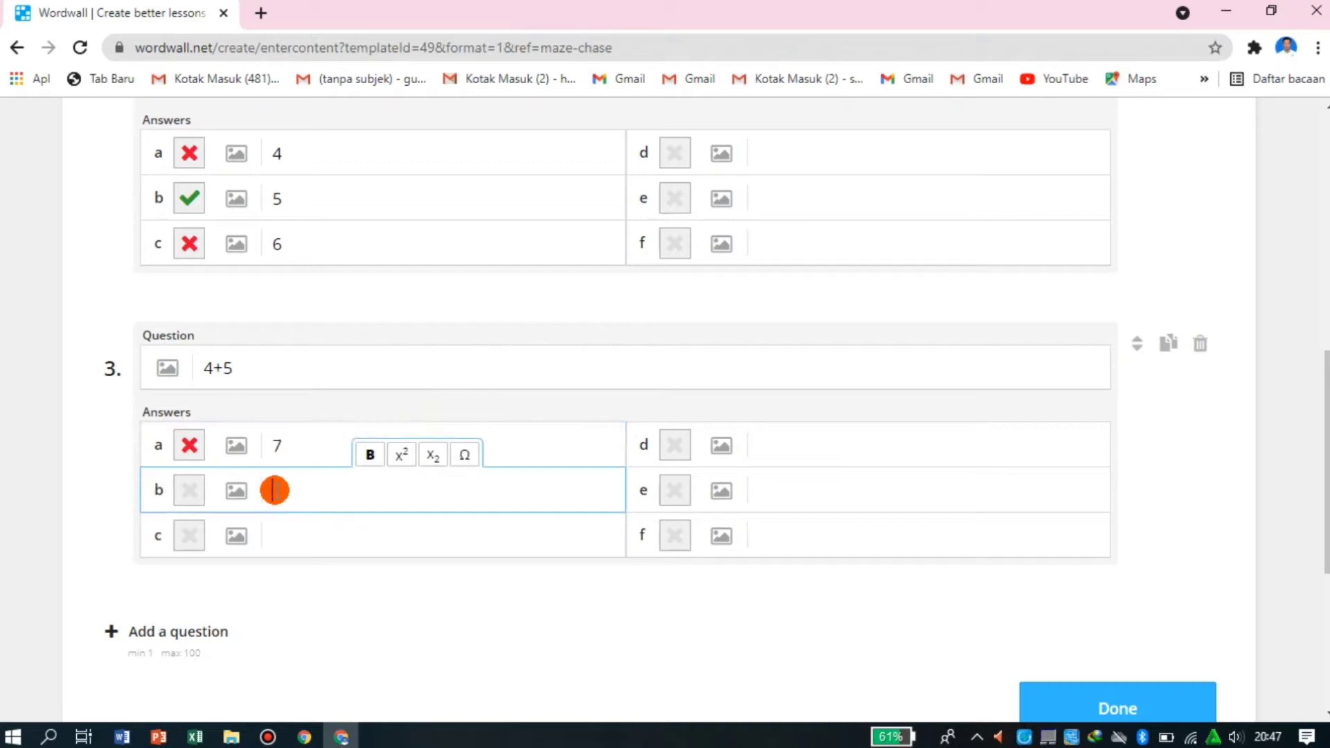
type("8")
left_click(291, 539)
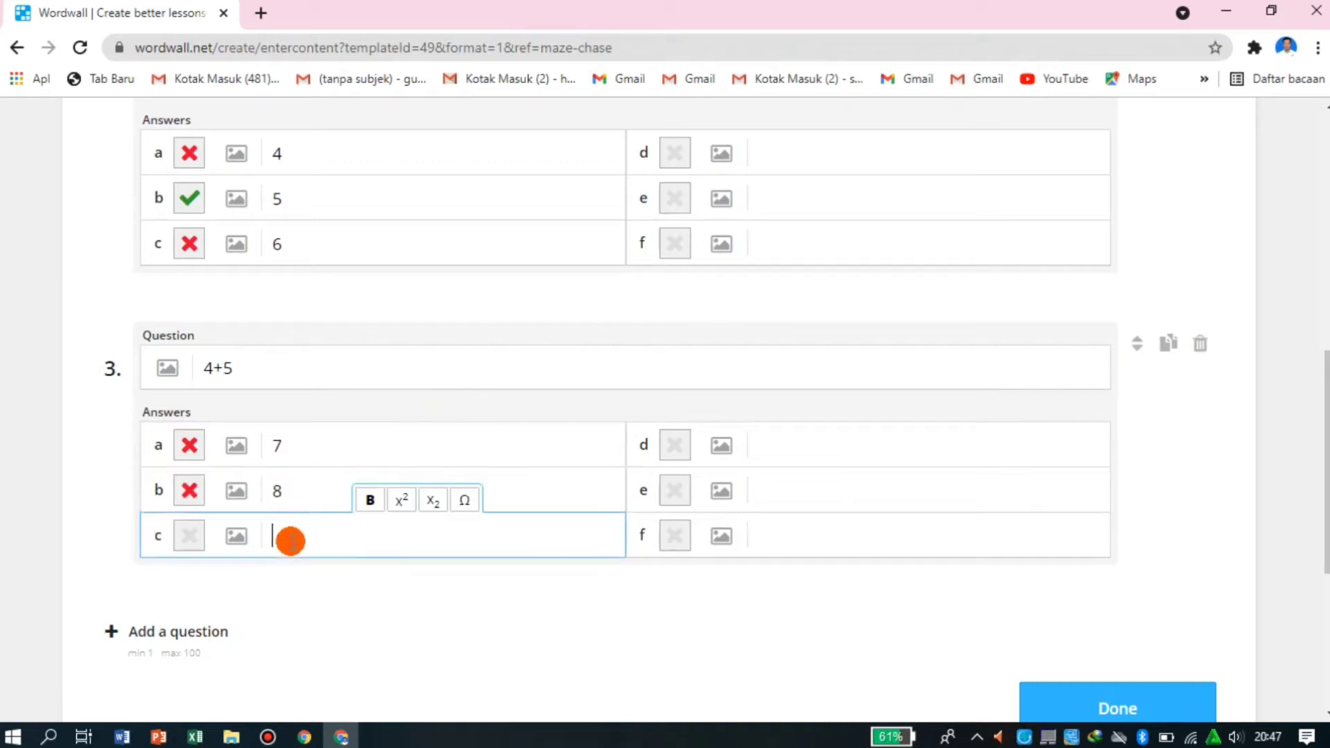
type("9")
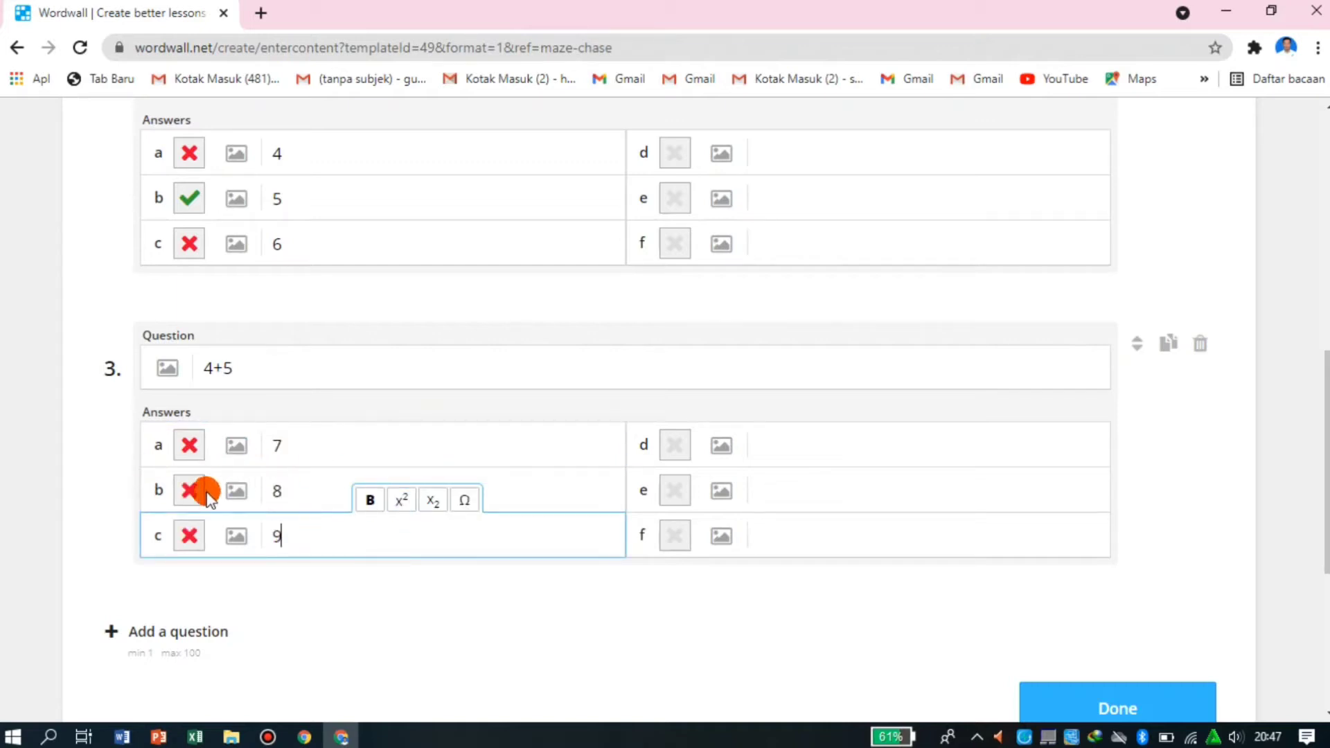
left_click(186, 537)
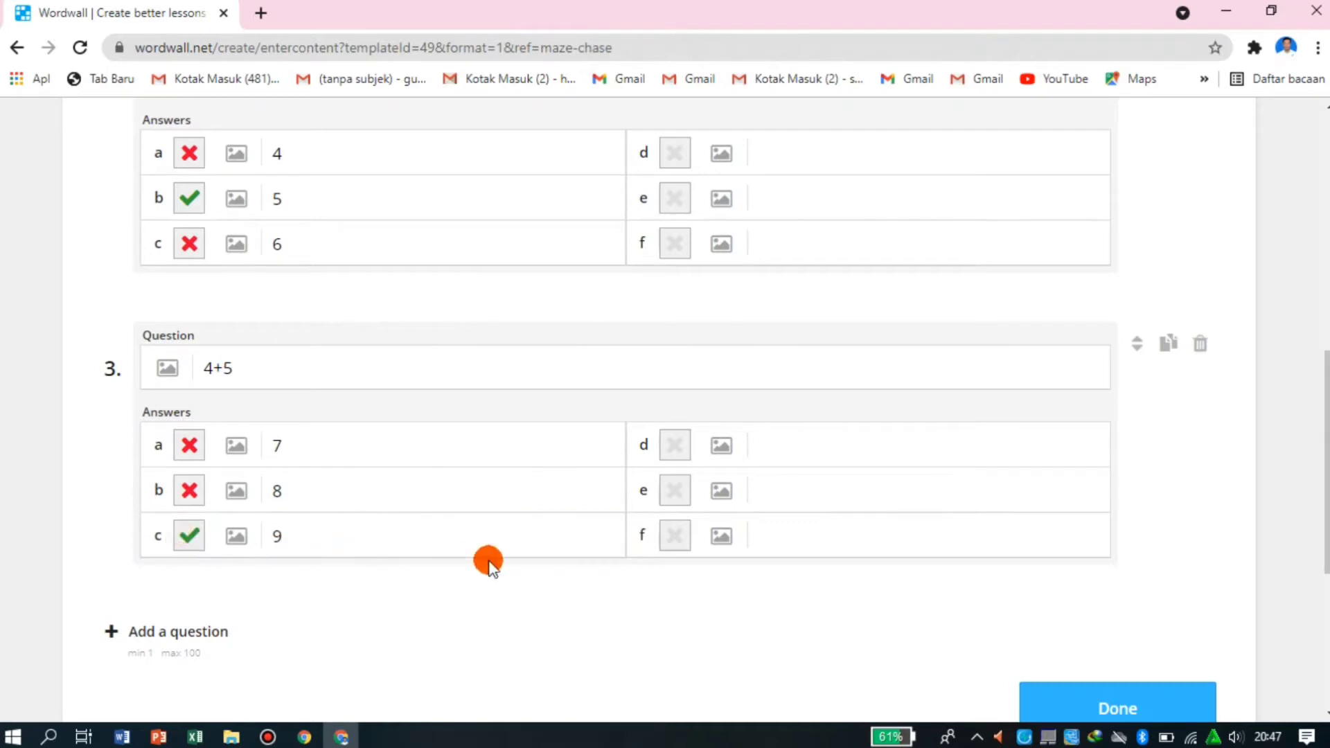
- Add a fourth question "6+4" with answers 8, 9 and 10, marking 10 as correct
scroll(488, 562, "down", 1)
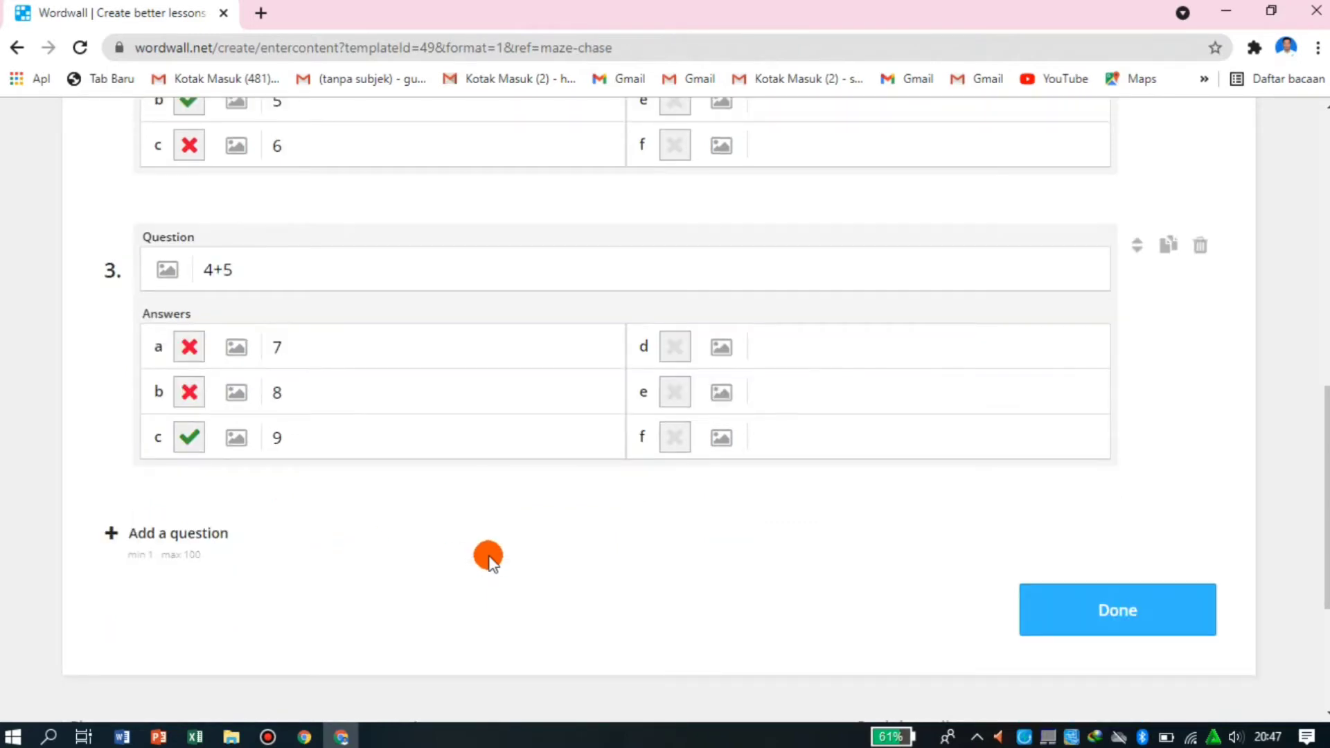
left_click(196, 547)
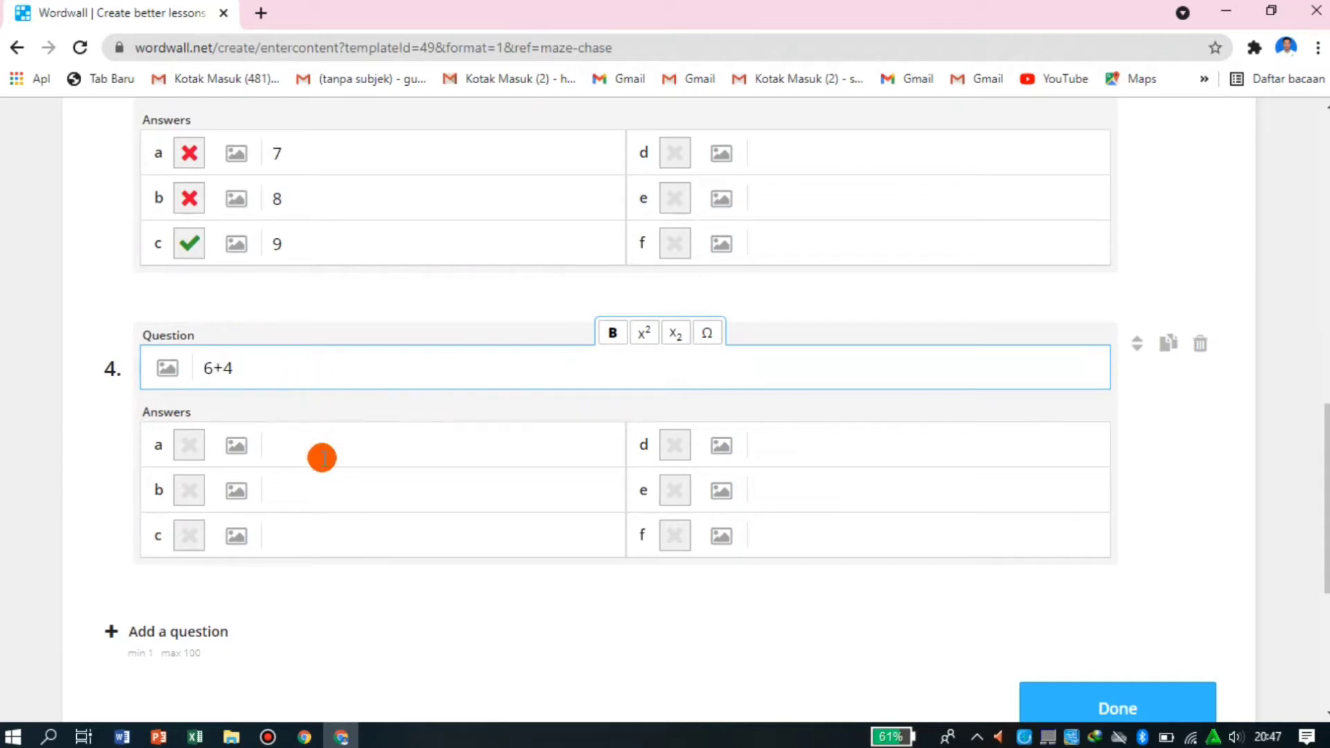
left_click(322, 458)
type("8")
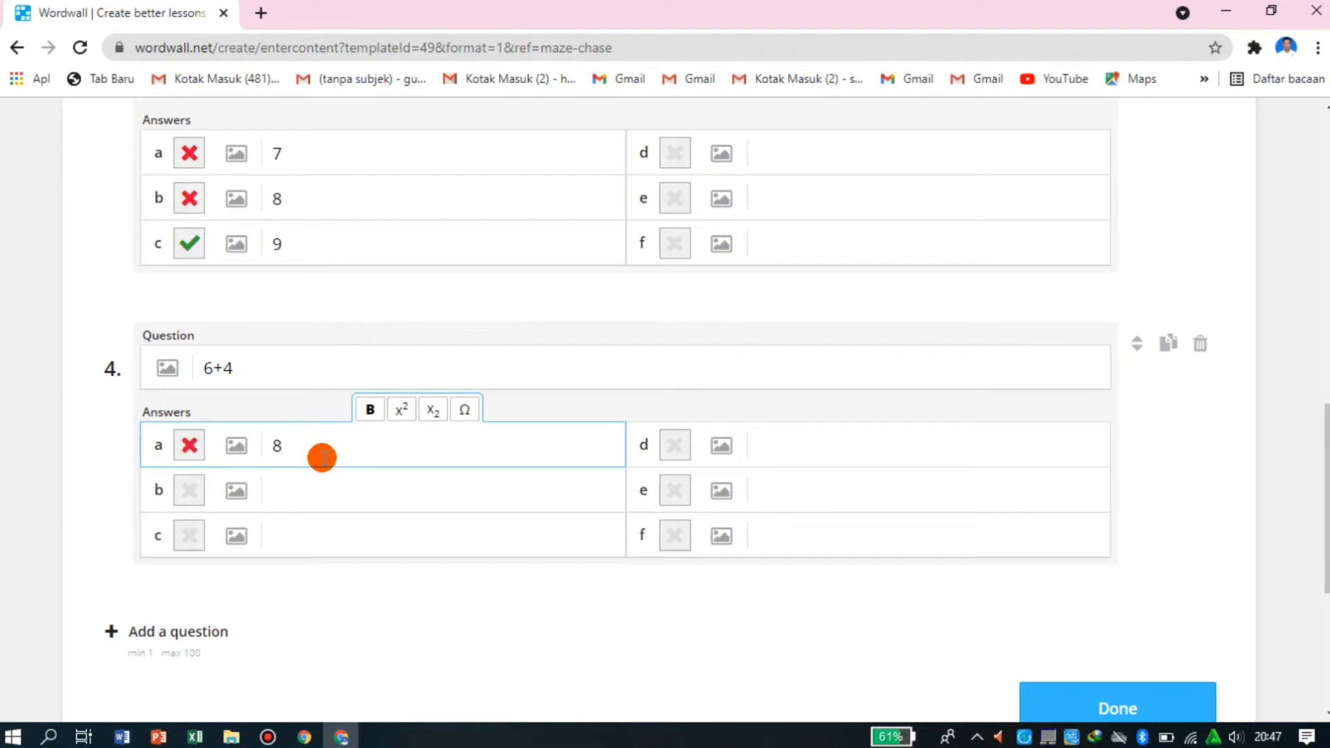
left_click(305, 499)
type("9")
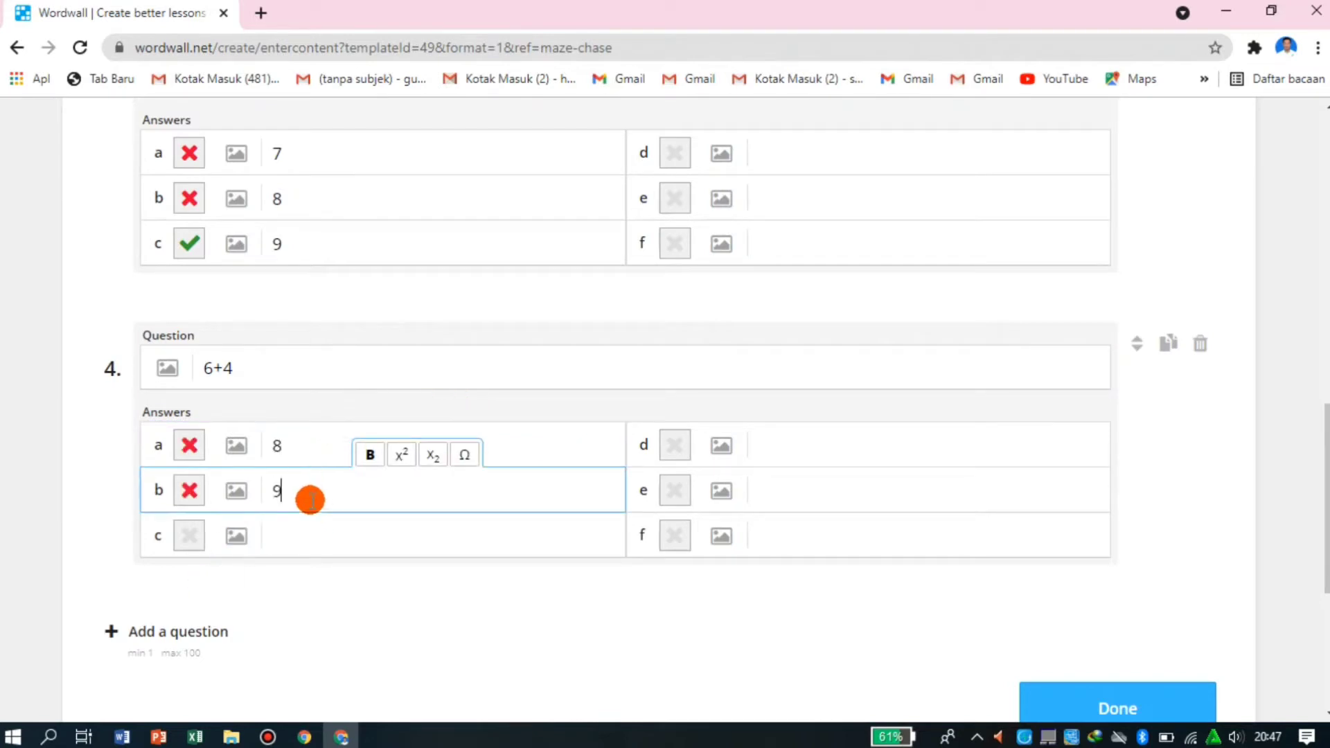
left_click(307, 547)
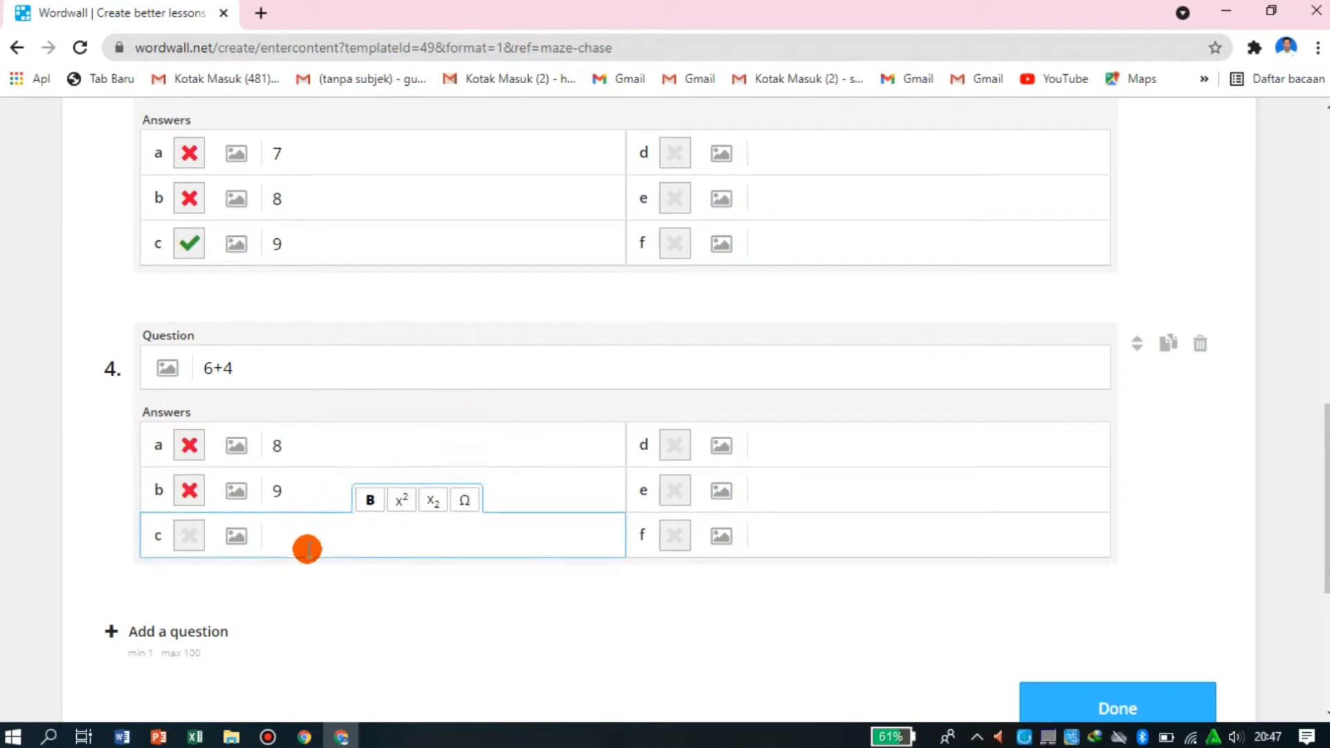
left_click(188, 536)
- Add a fifth question "4+4" with answers 6, 7 and 8, marking 8 as correct
scroll(528, 470, "down", 2)
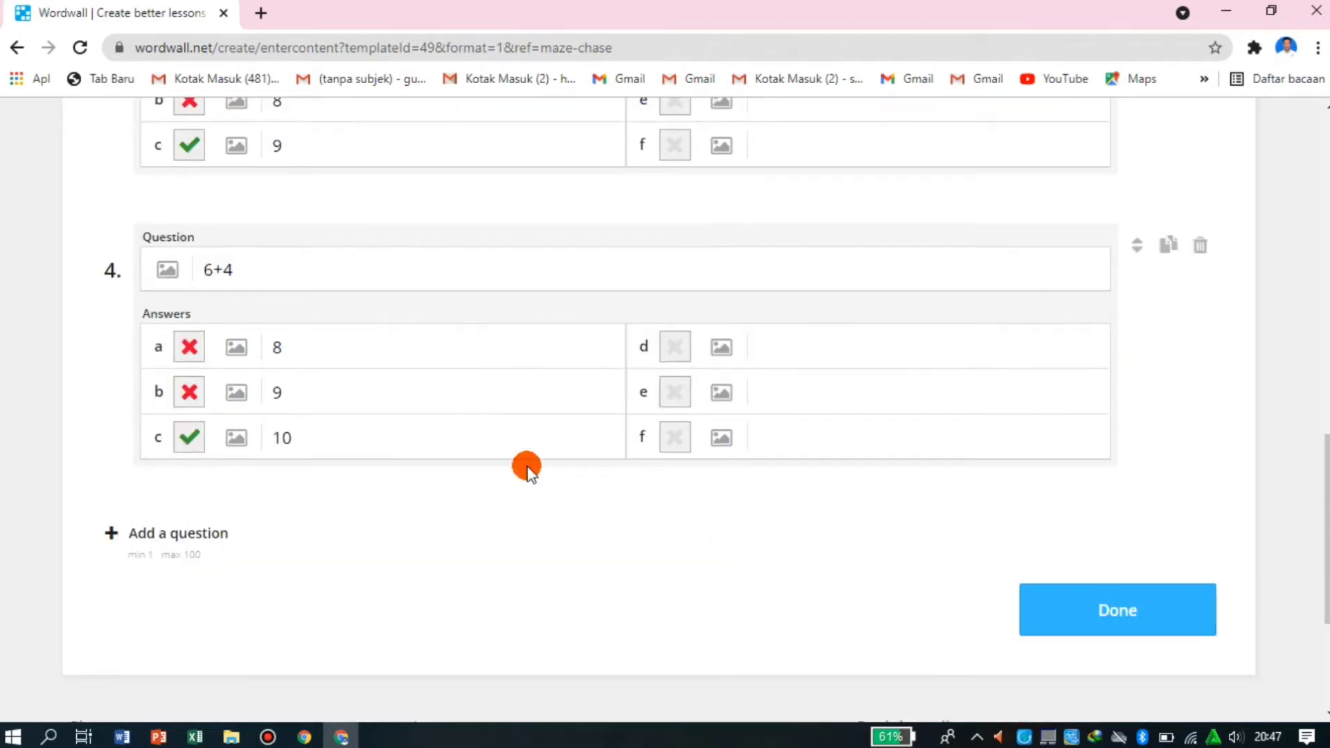
left_click(175, 535)
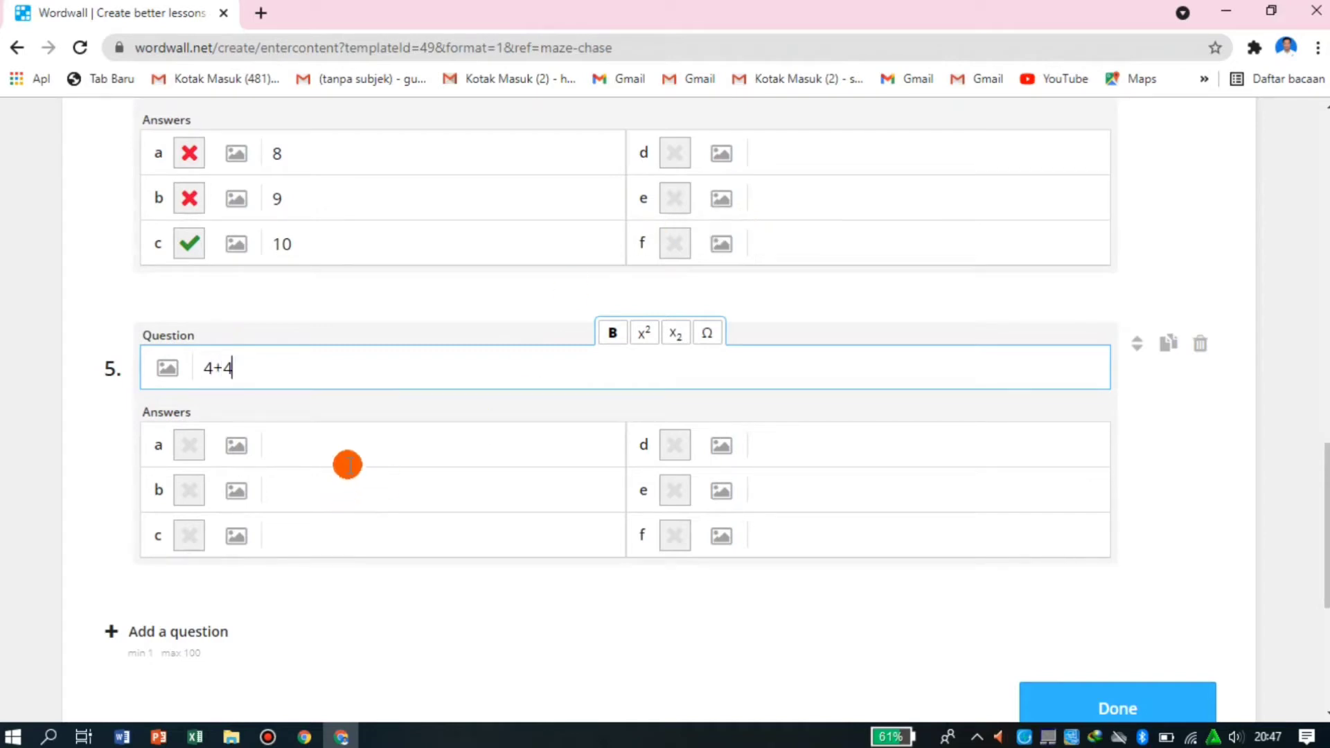
left_click(421, 446)
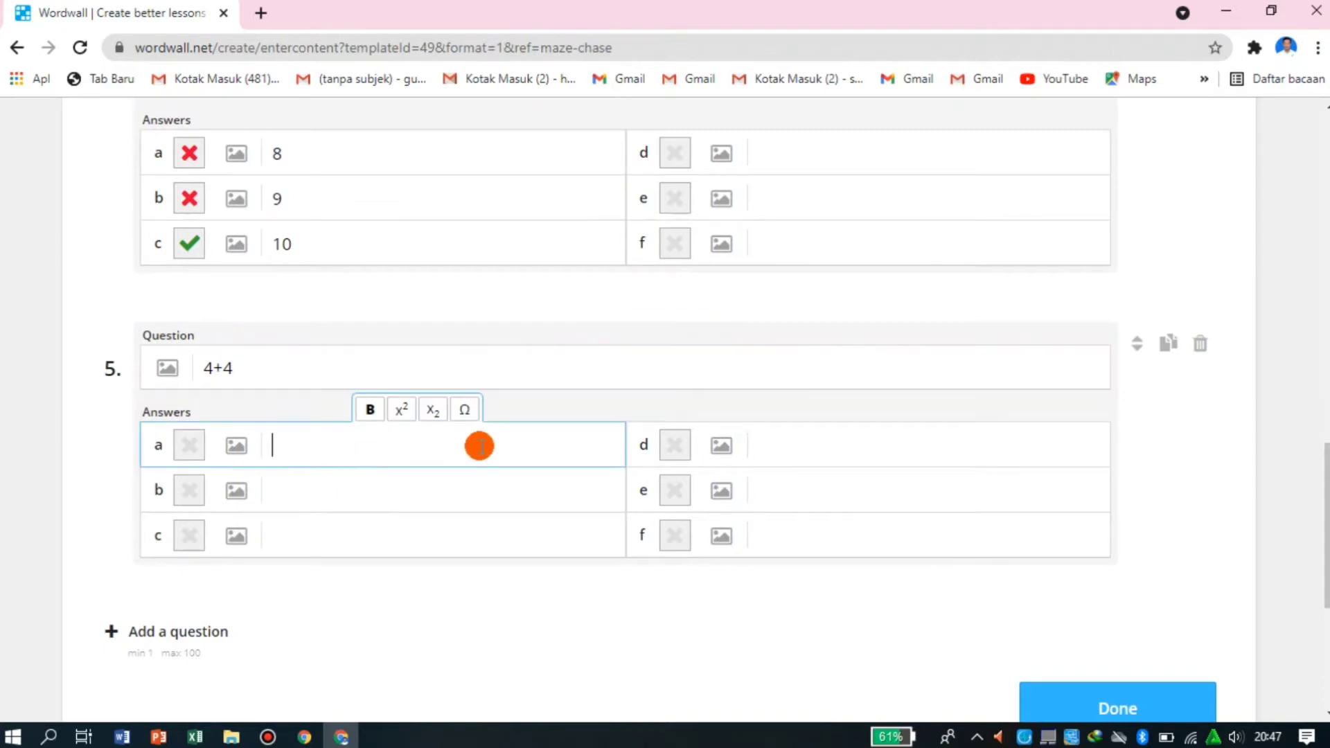
type("6")
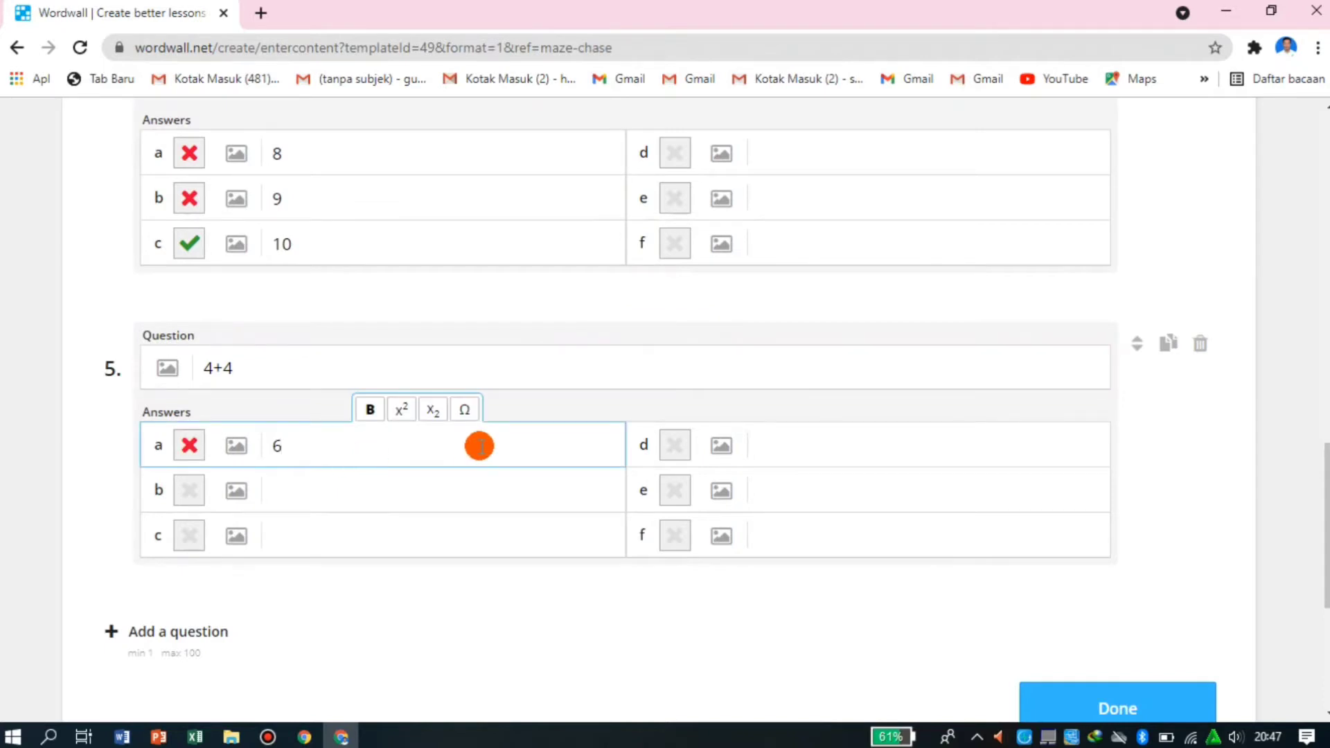
left_click(342, 484)
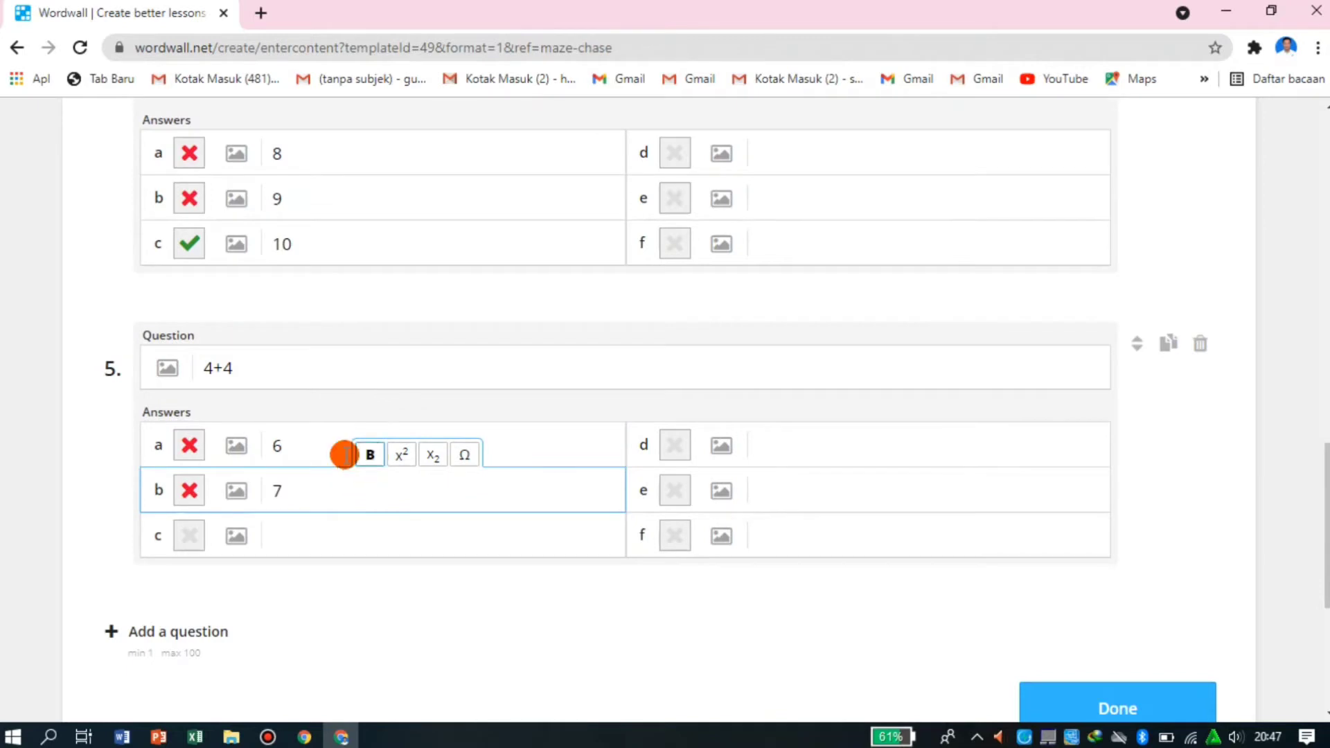
left_click(311, 530)
type("8")
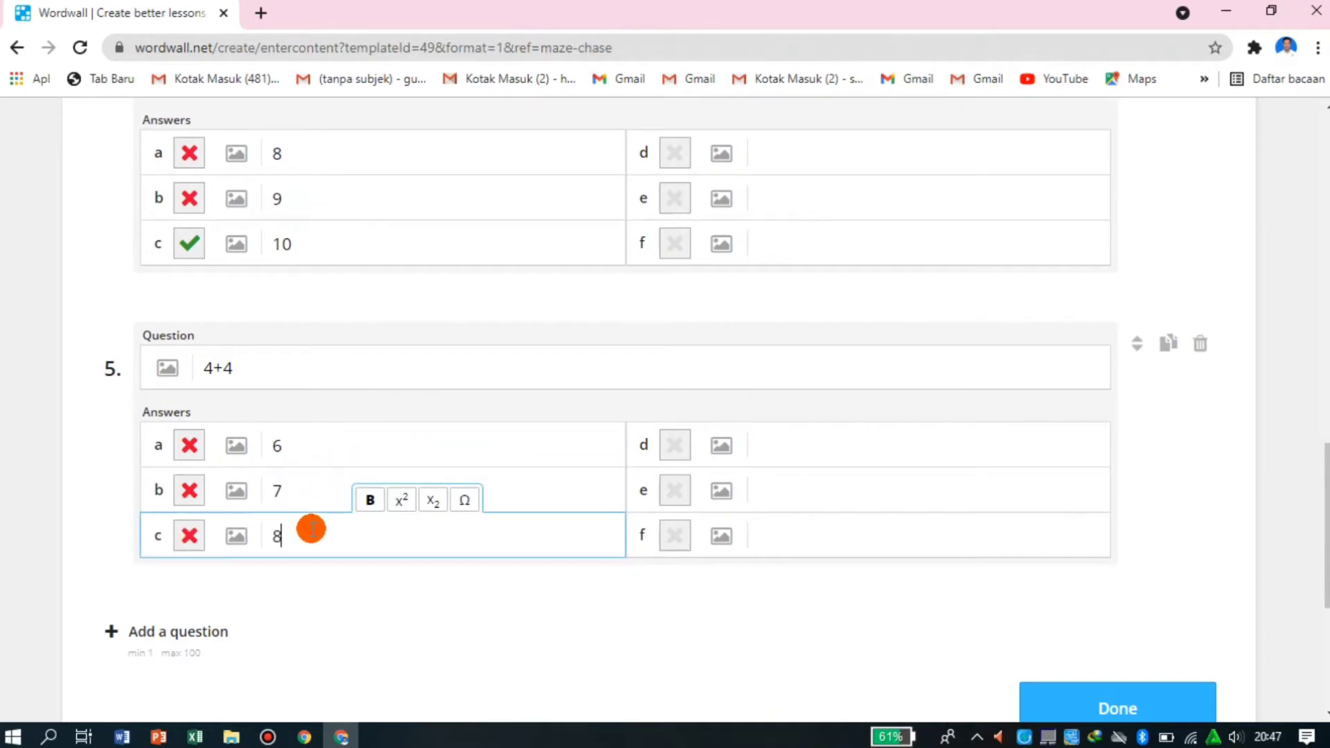
left_click(187, 535)
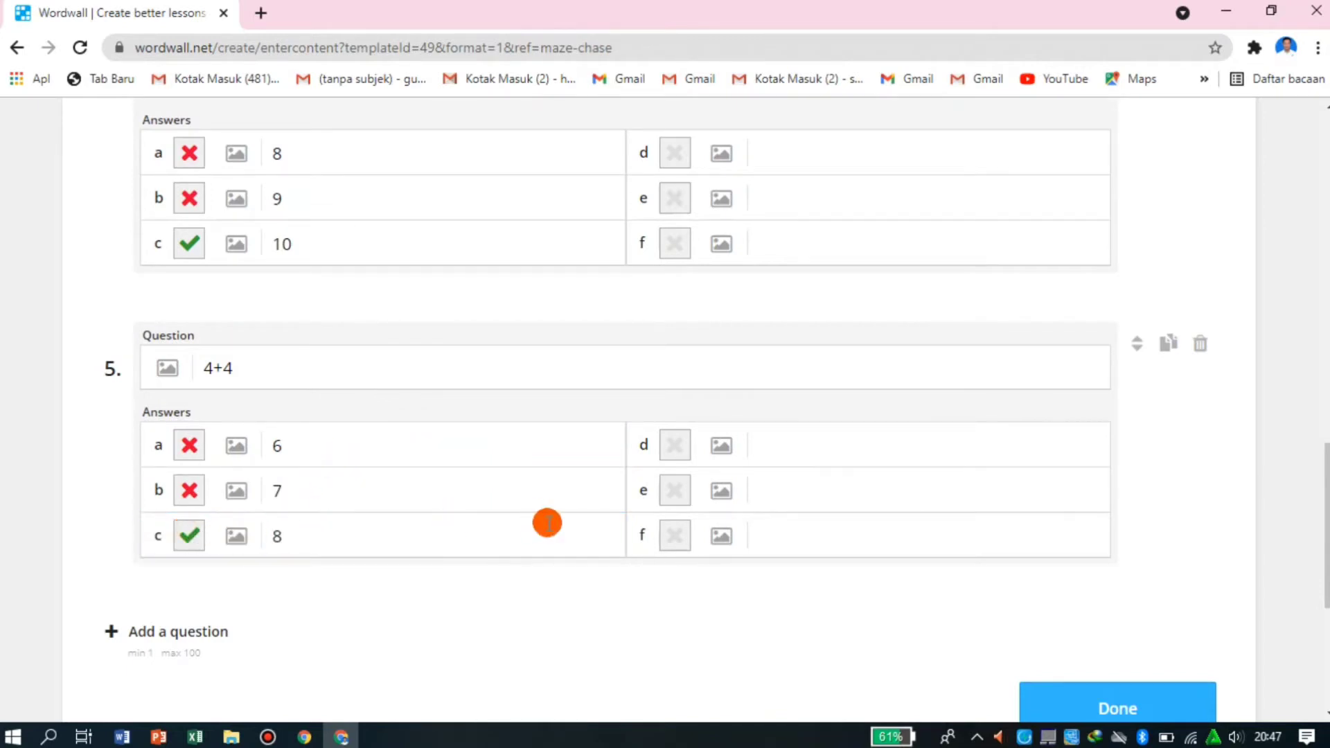
- Review the activity title, all five questions and their marked answers in the content form
scroll(530, 537, "up", 15)
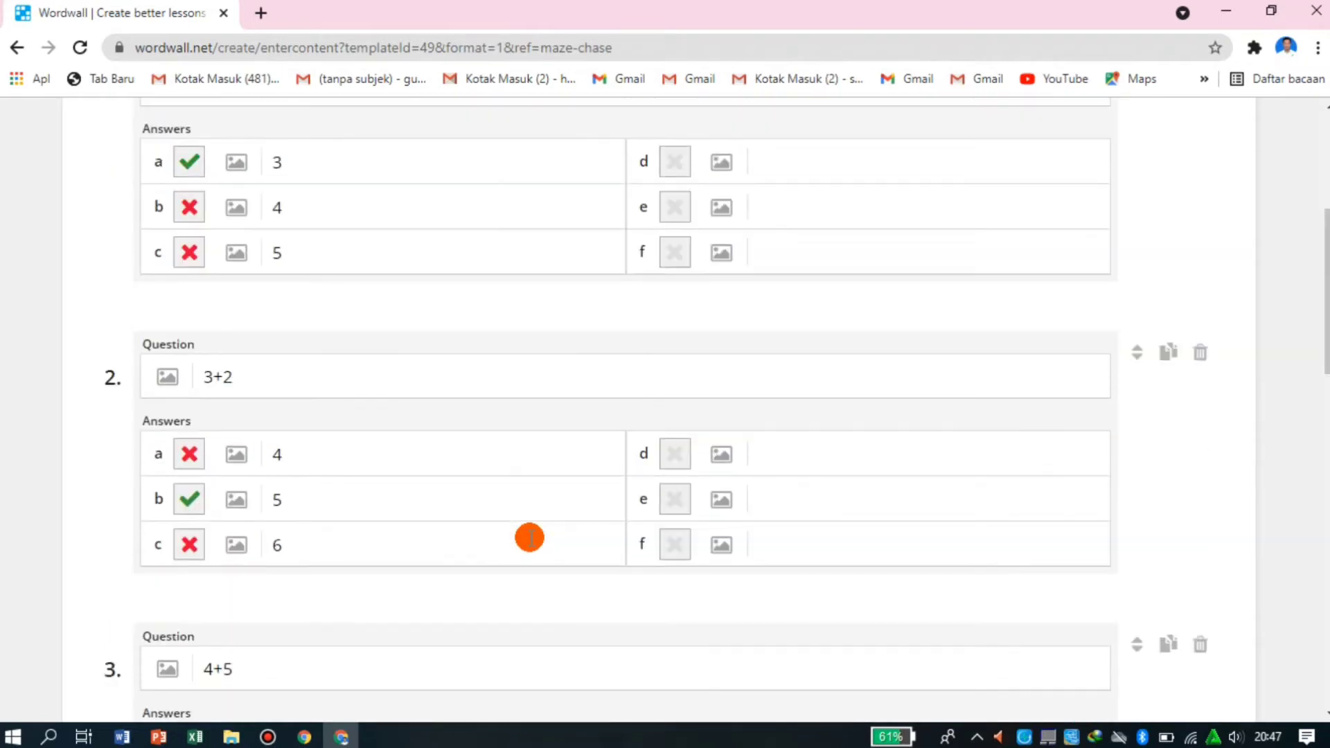
scroll(530, 539, "down", 15)
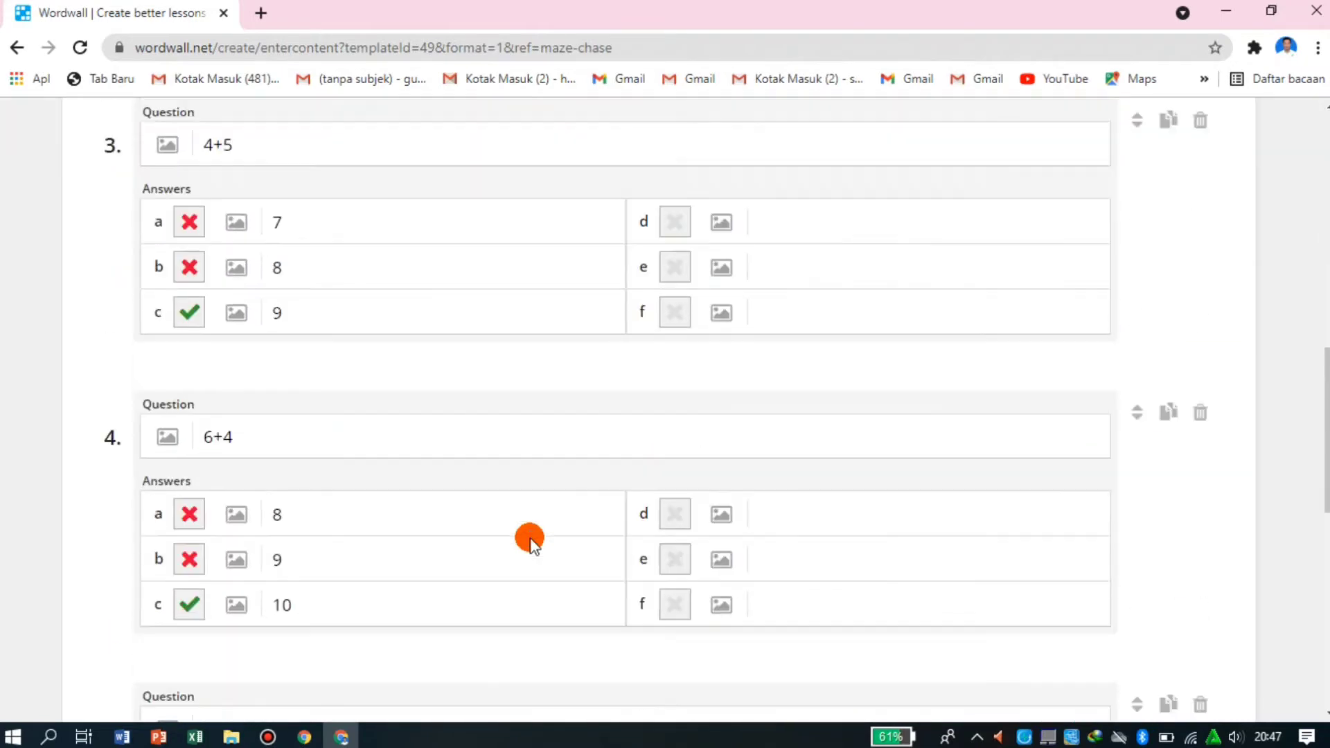
scroll(530, 537, "down", 5)
scroll(530, 537, "up", 5)
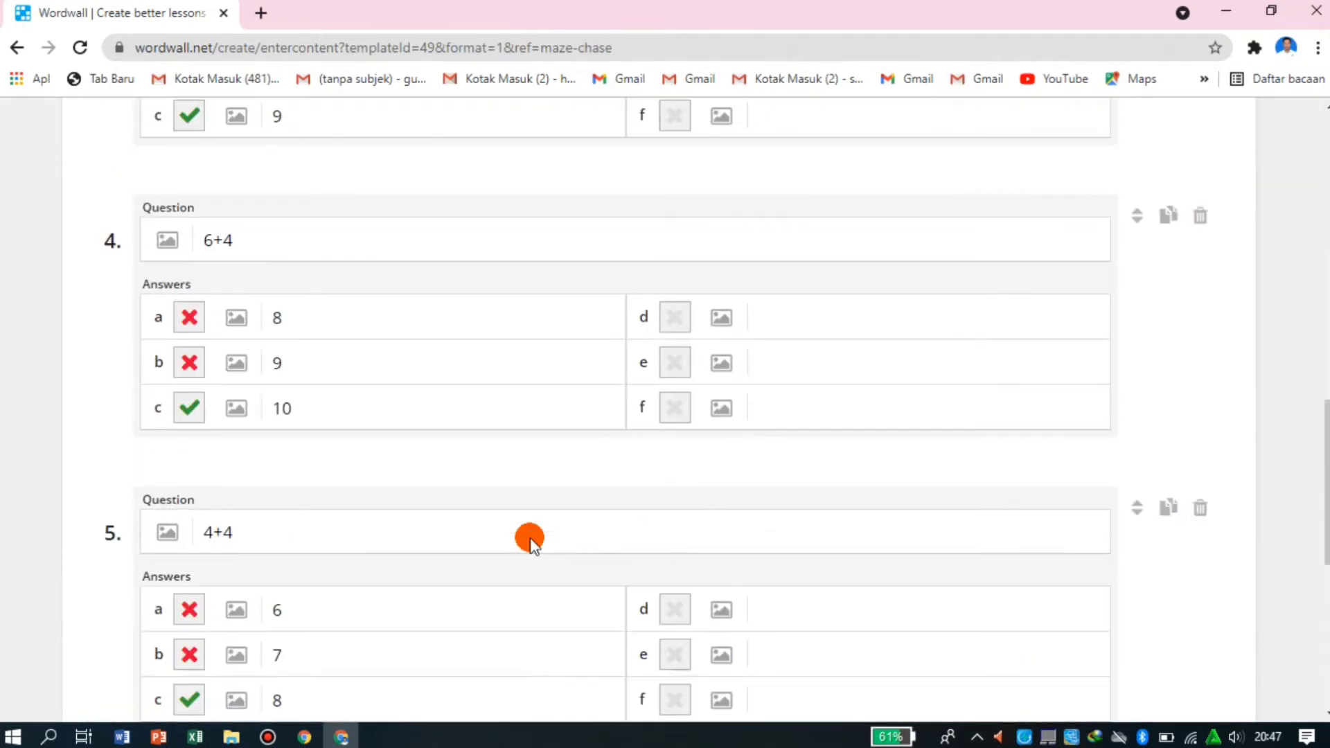
scroll(530, 538, "down", 3)
scroll(530, 539, "down", 5)
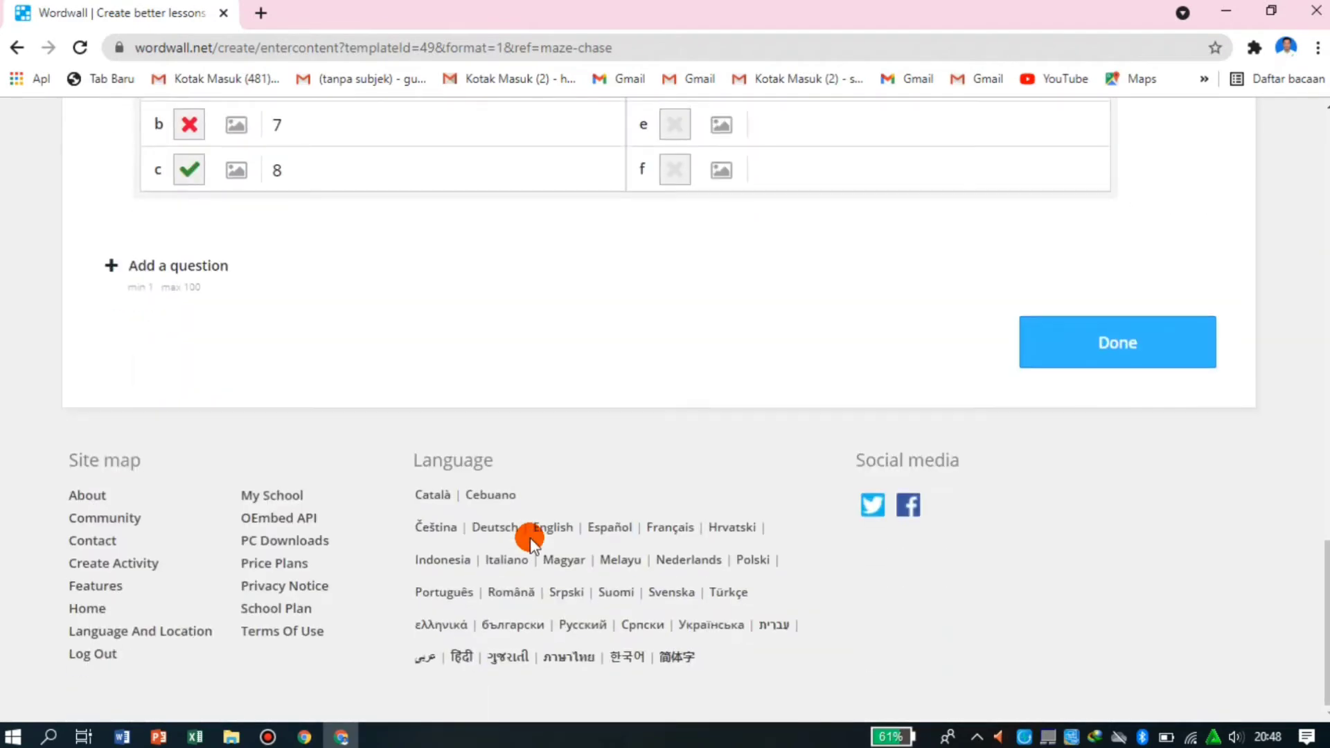
scroll(659, 421, "up", 14)
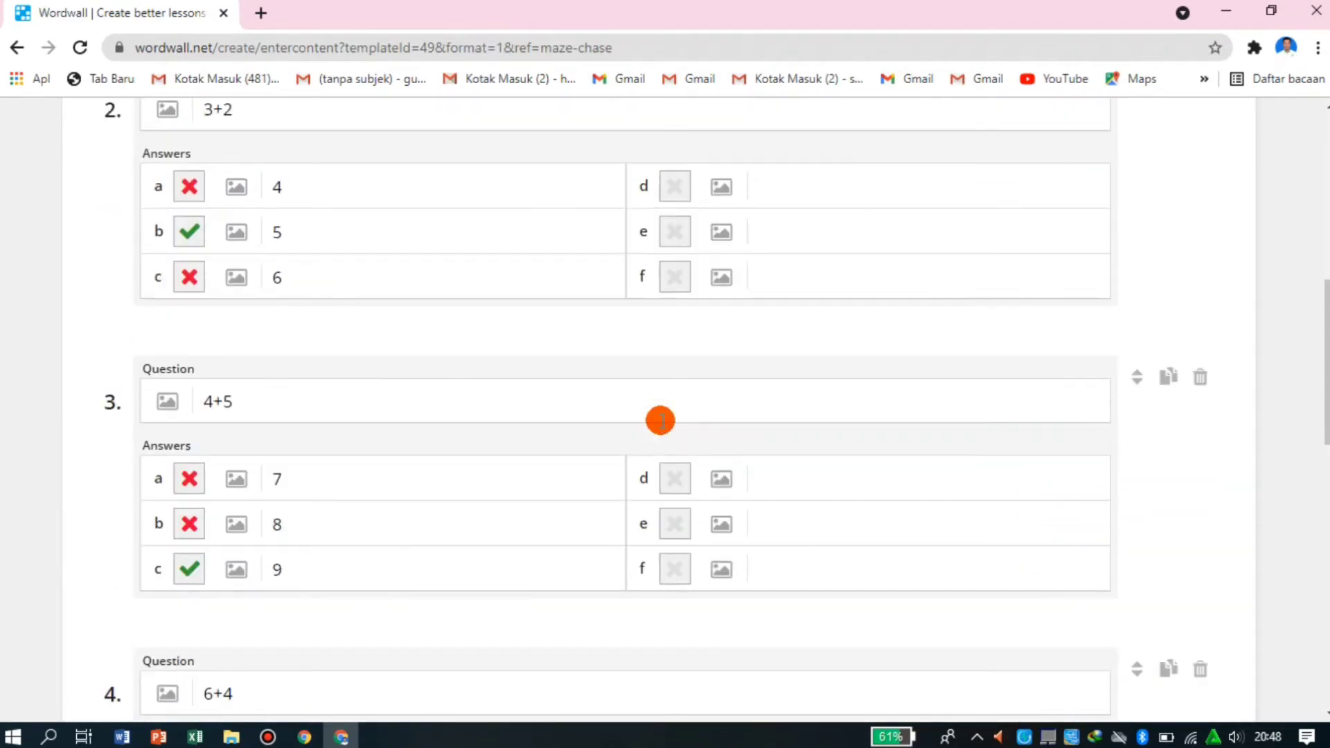
scroll(661, 420, "up", 5)
scroll(661, 421, "down", 15)
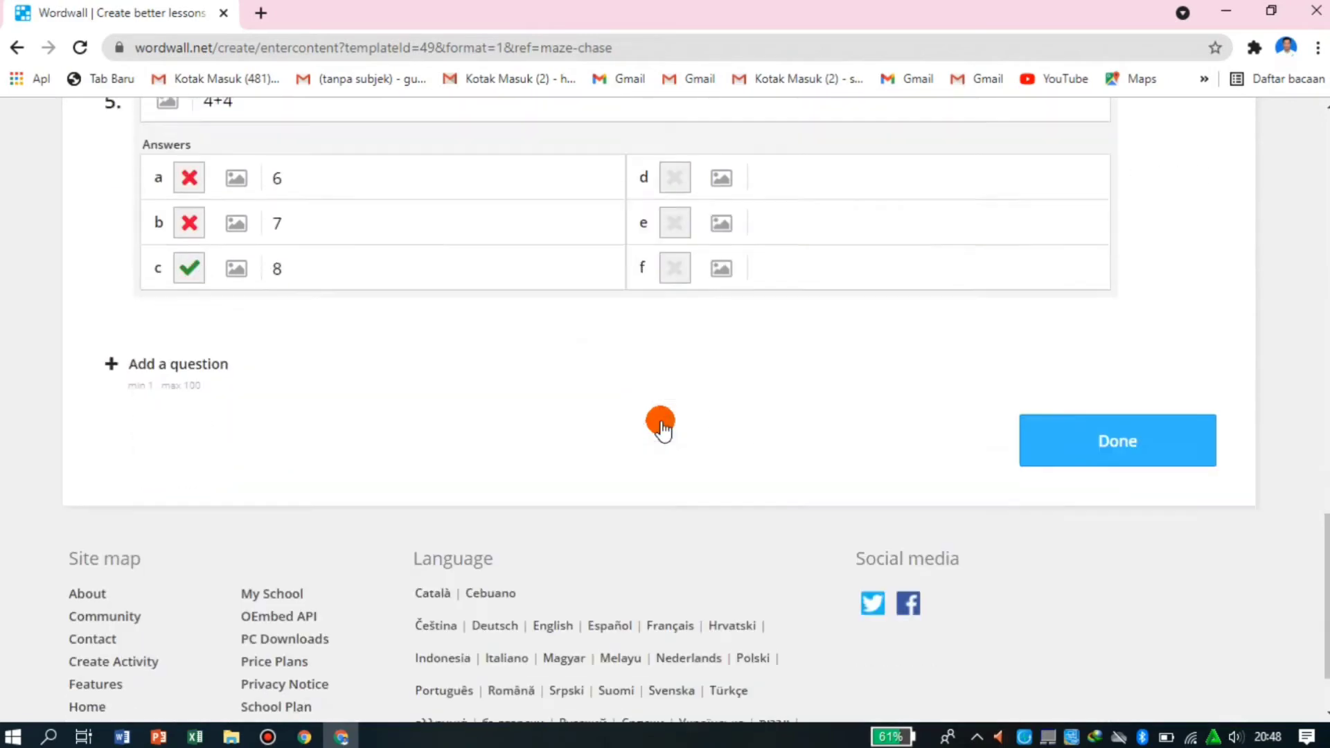
scroll(660, 422, "down", 2)
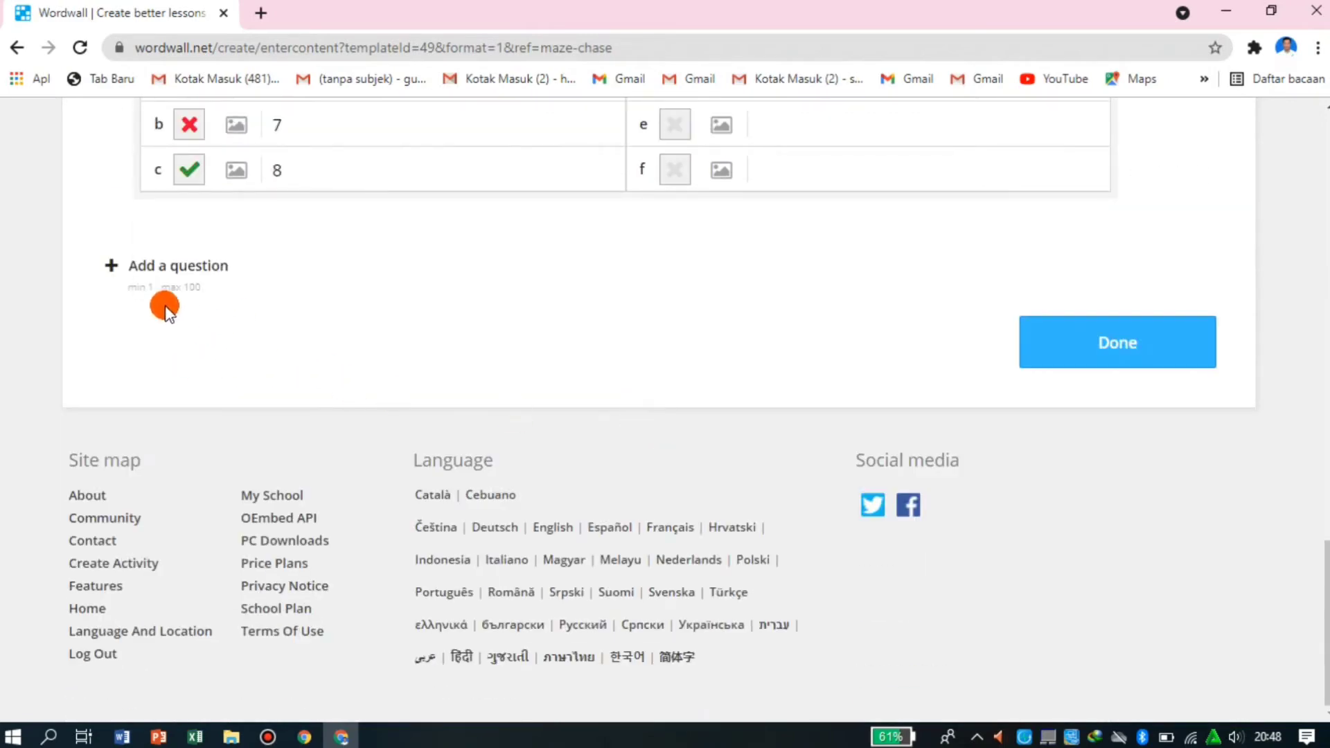
scroll(545, 339, "up", 1)
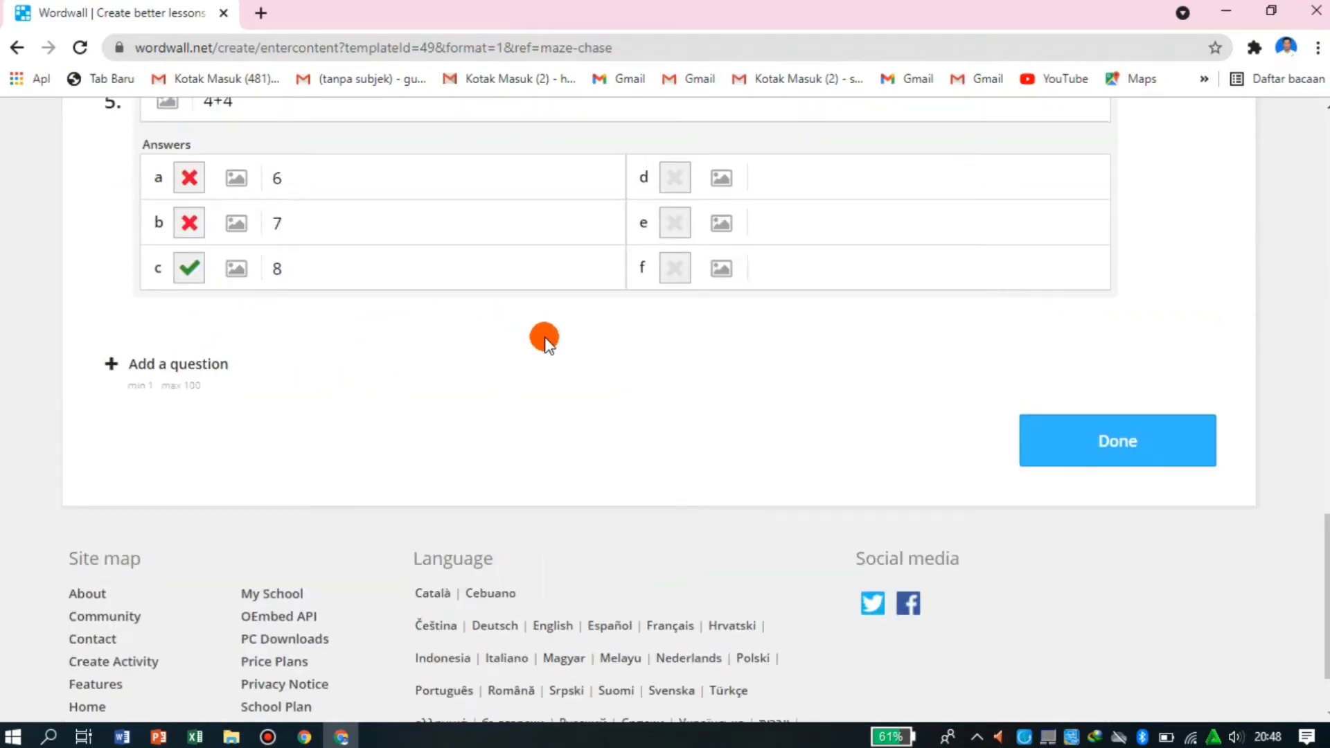
scroll(545, 339, "up", 15)
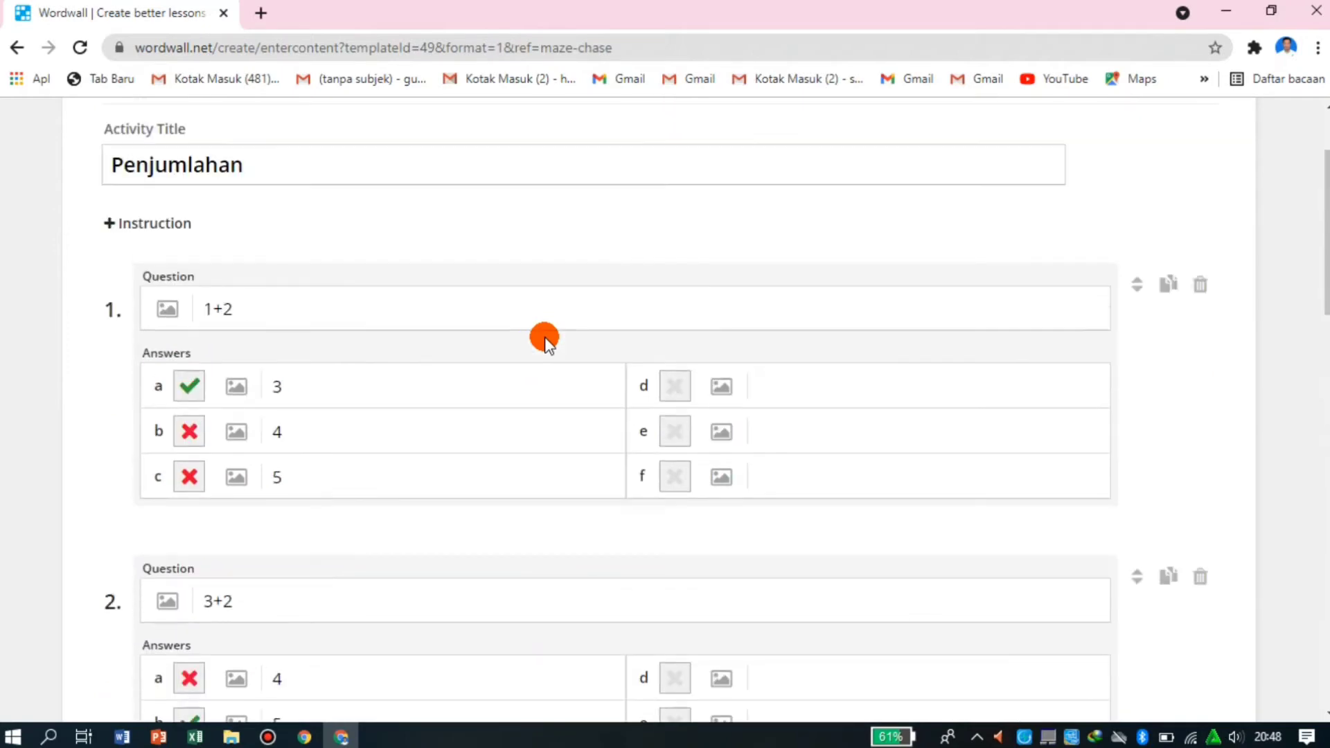
scroll(545, 343, "down", 15)
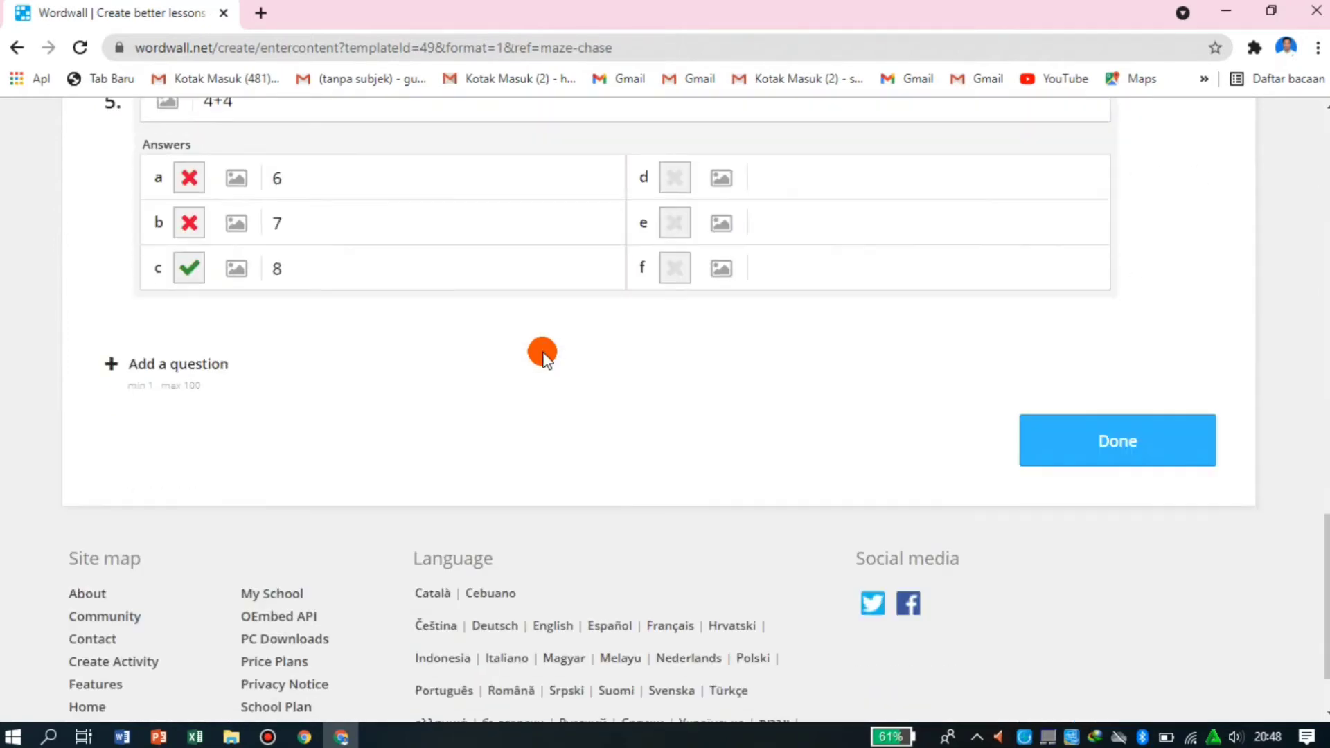
scroll(545, 354, "up", 2)
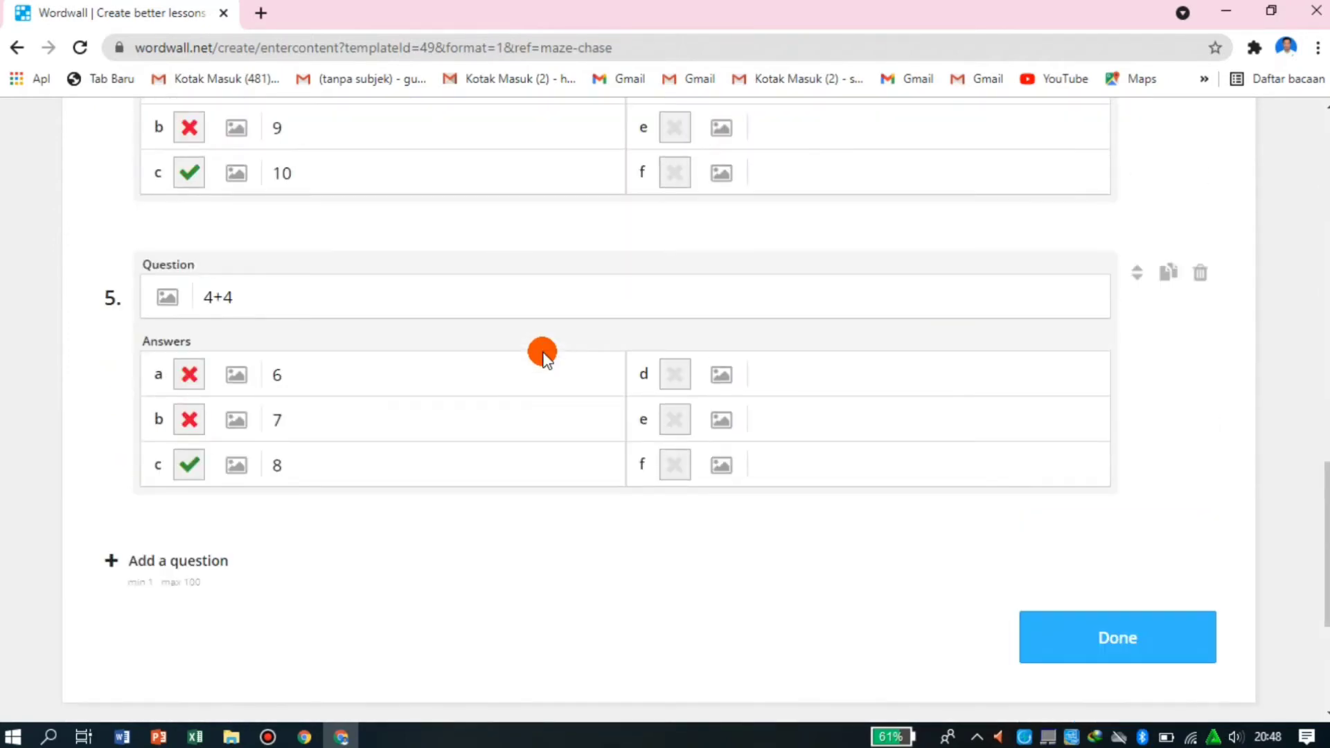
- Finish the activity's content and review the timer, lives, difficulty, random and end-of-game options on its page
left_click(1045, 638)
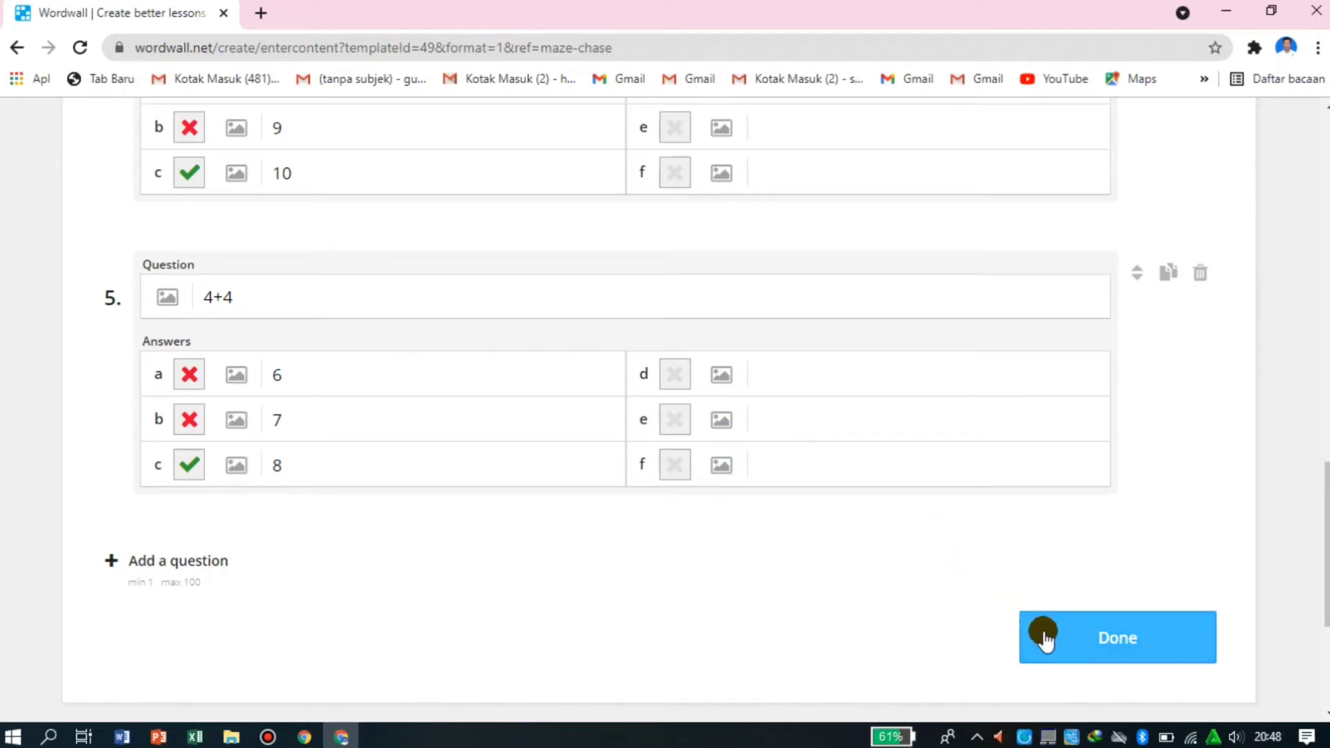
left_click(1106, 647)
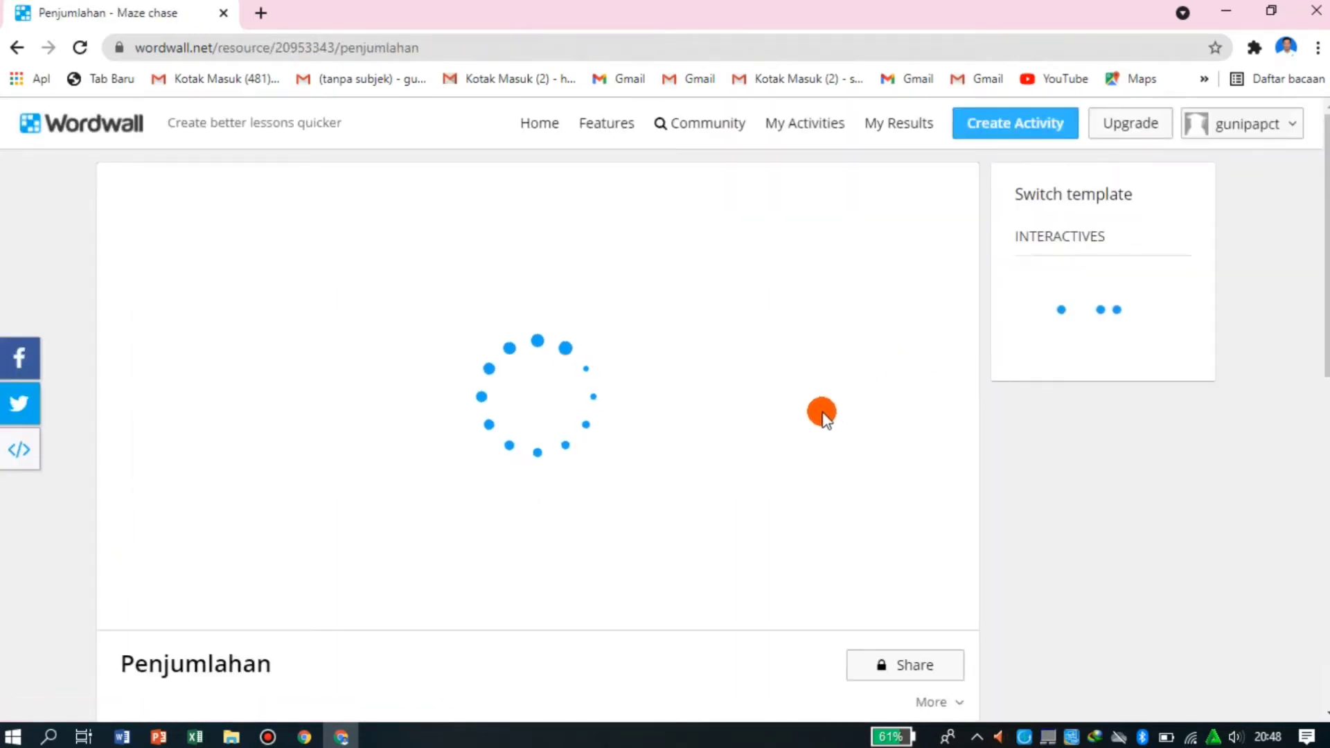
scroll(804, 420, "down", 7)
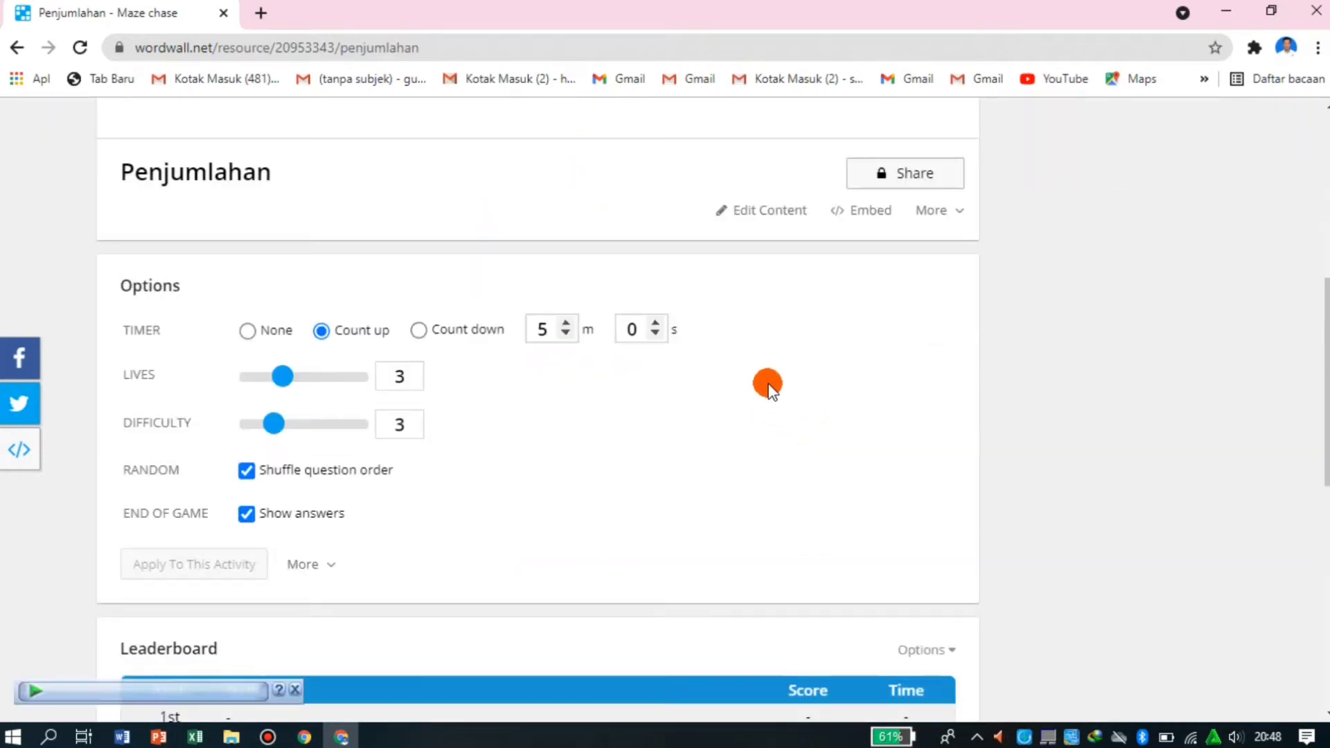
scroll(768, 385, "up", 7)
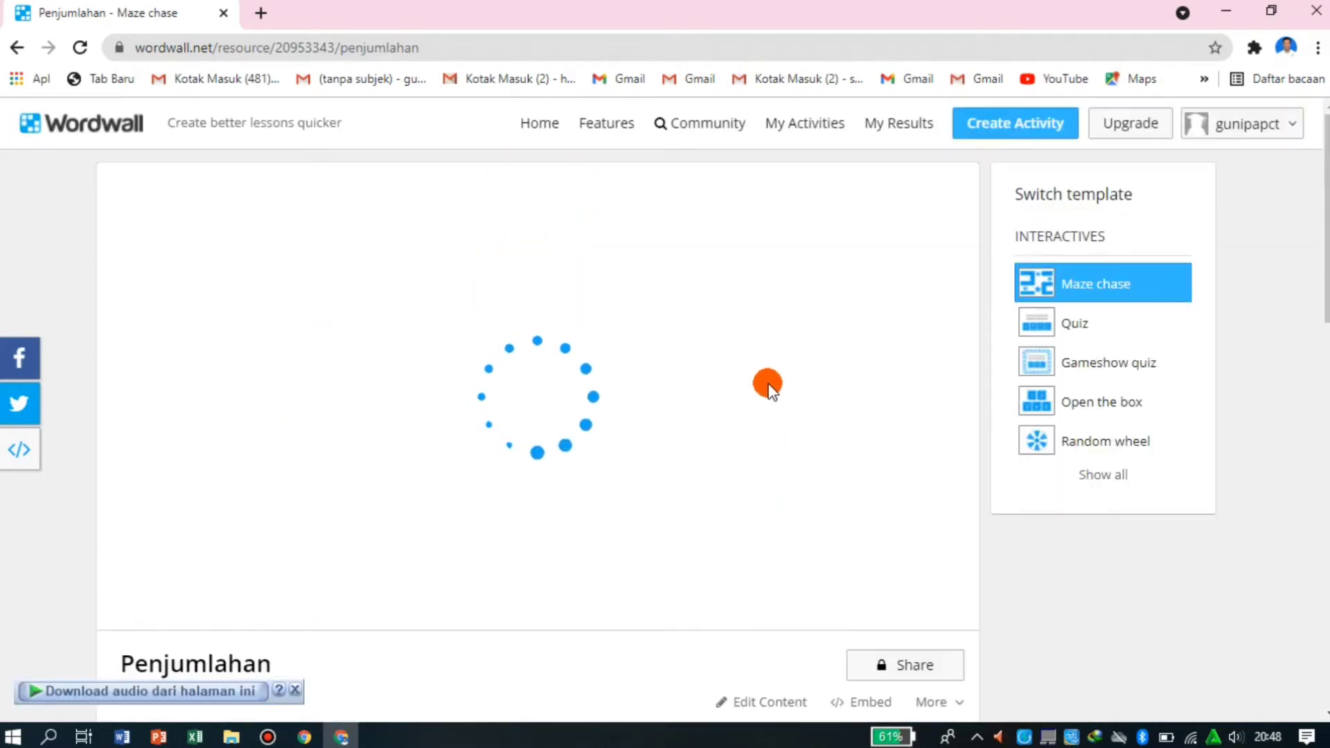
scroll(617, 538, "down", 6)
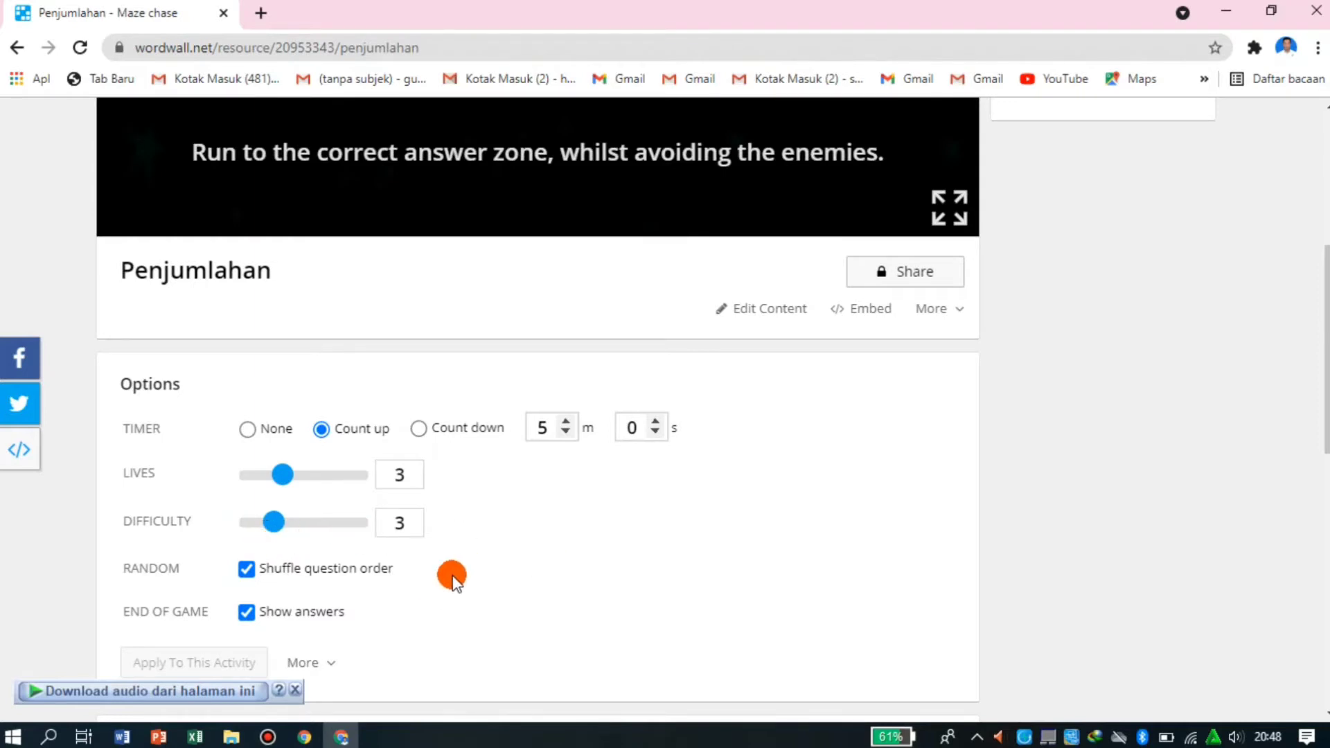
scroll(452, 579, "down", 1)
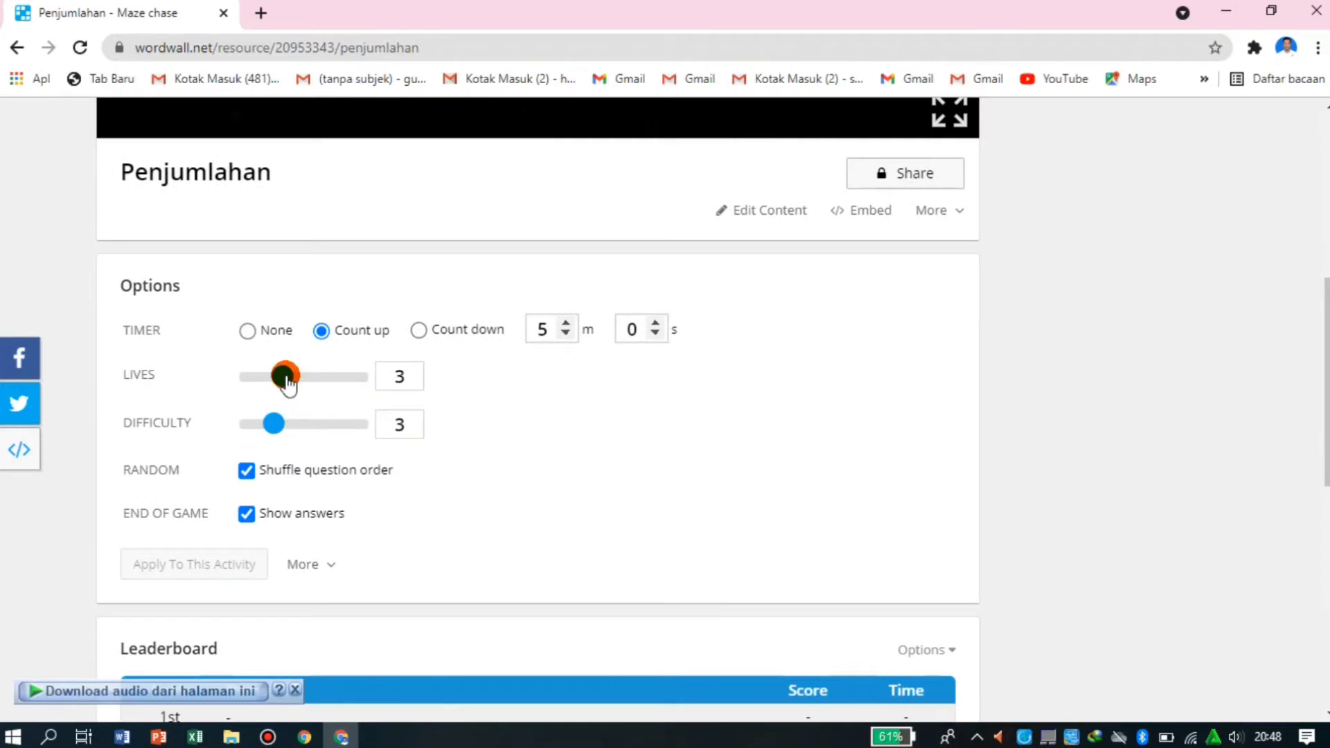
- Switch the timer to count down from 0 minutes 30 seconds and apply the options to the activity
mouse_move(289, 386)
left_mouse_down()
mouse_move(388, 385)
mouse_move(287, 390)
left_mouse_up()
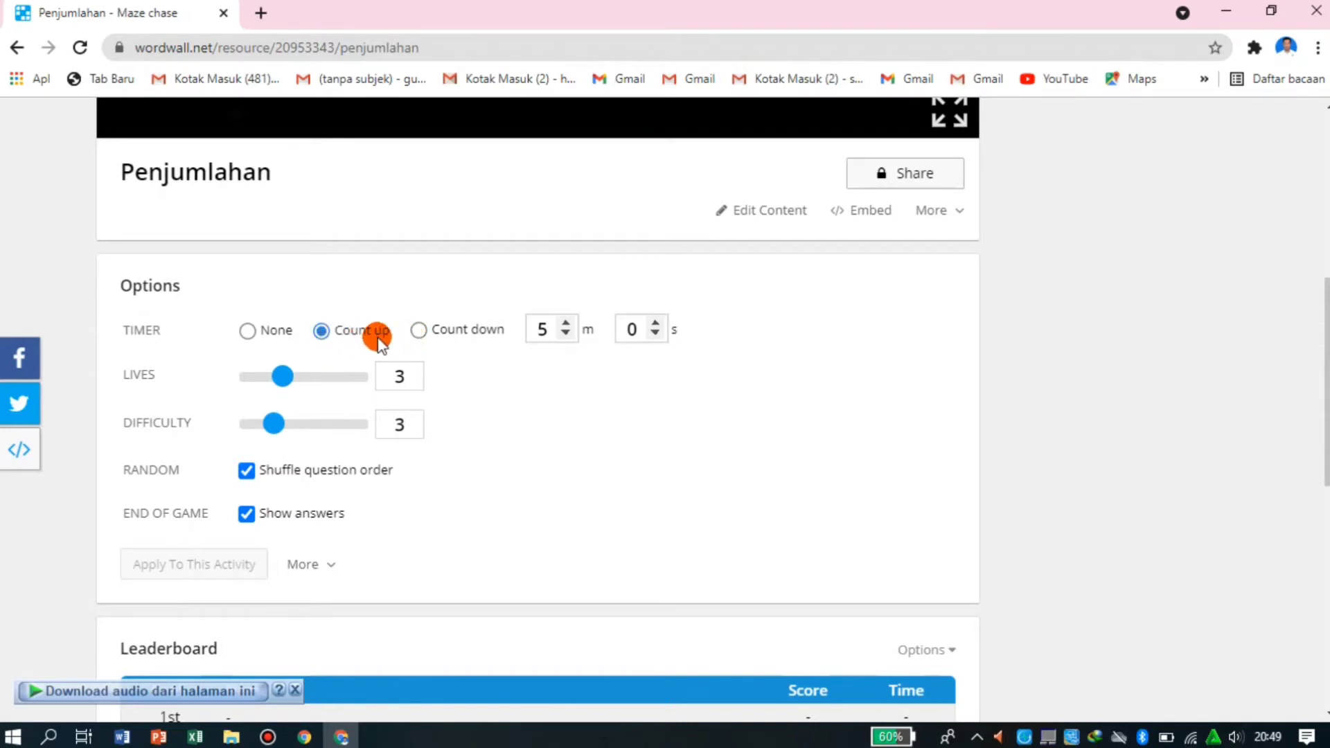
left_click(420, 333)
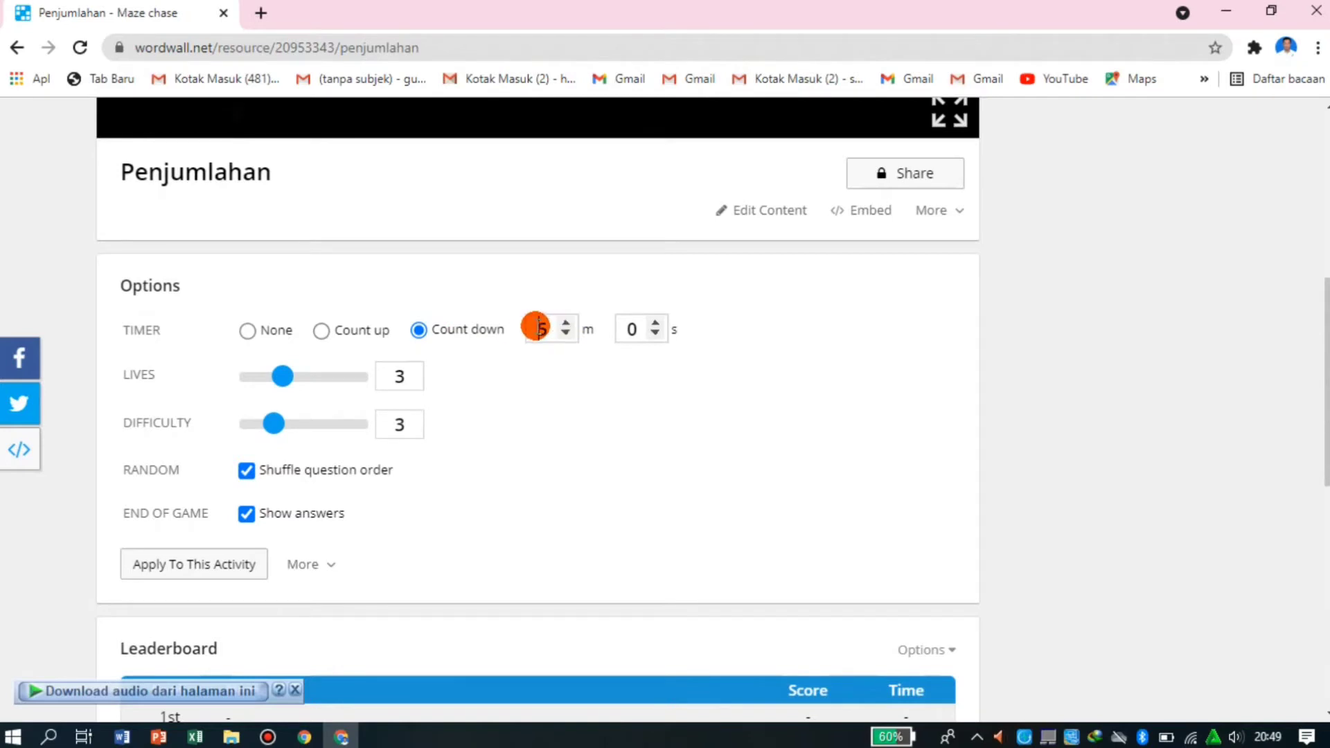
left_click_drag(538, 326, 545, 327)
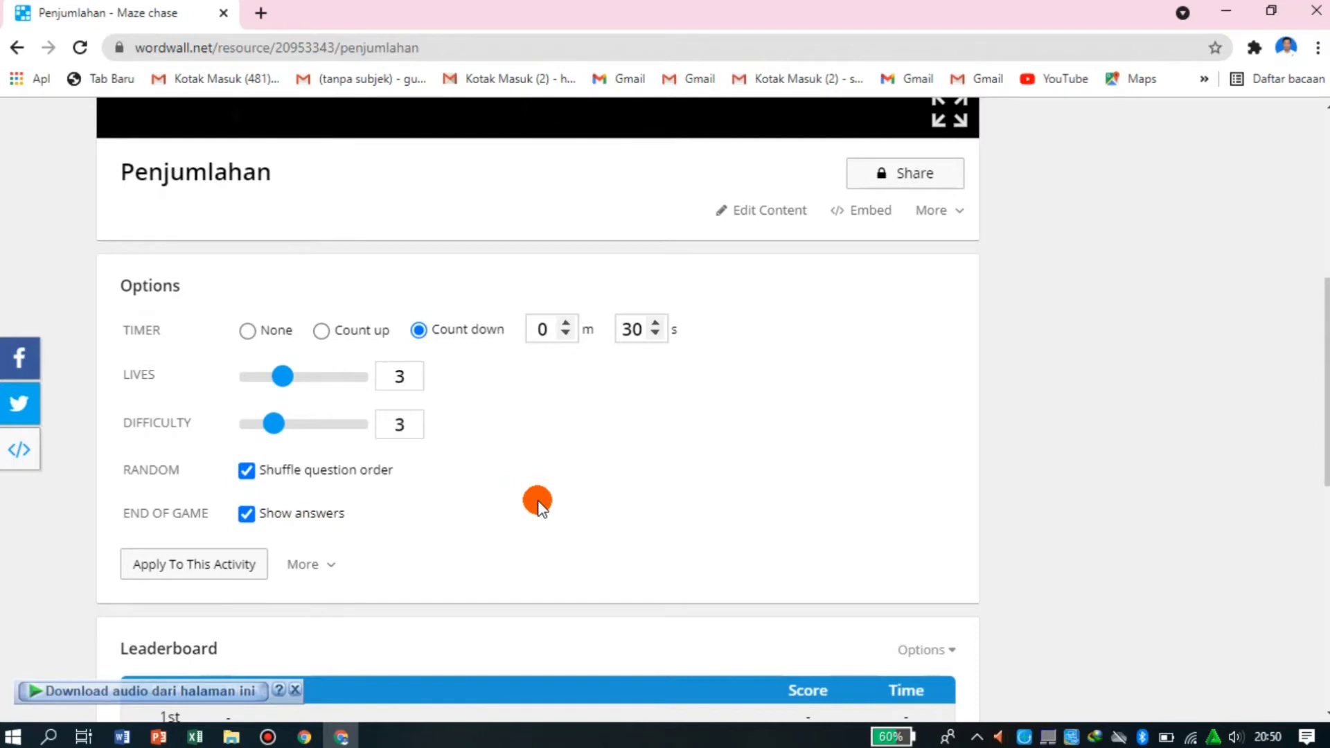
scroll(537, 502, "up", 3)
scroll(538, 501, "down", 6)
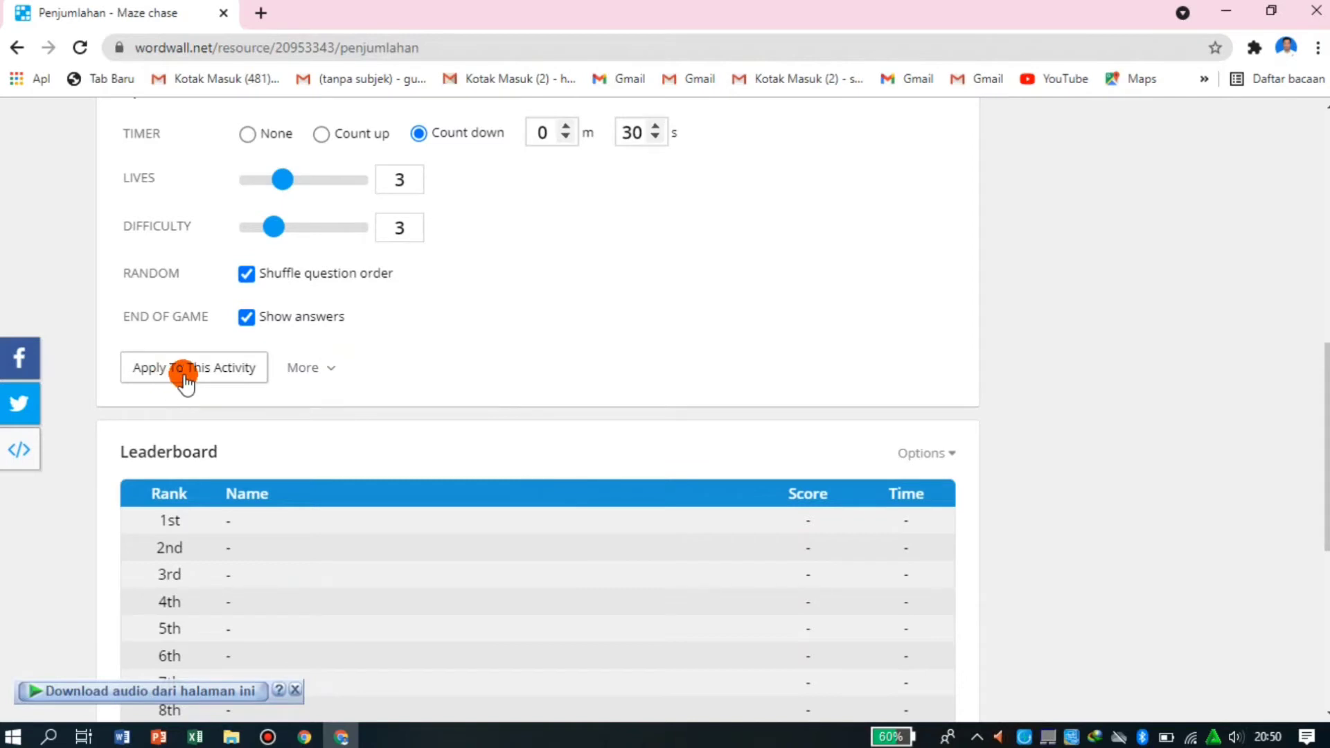
left_click(185, 379)
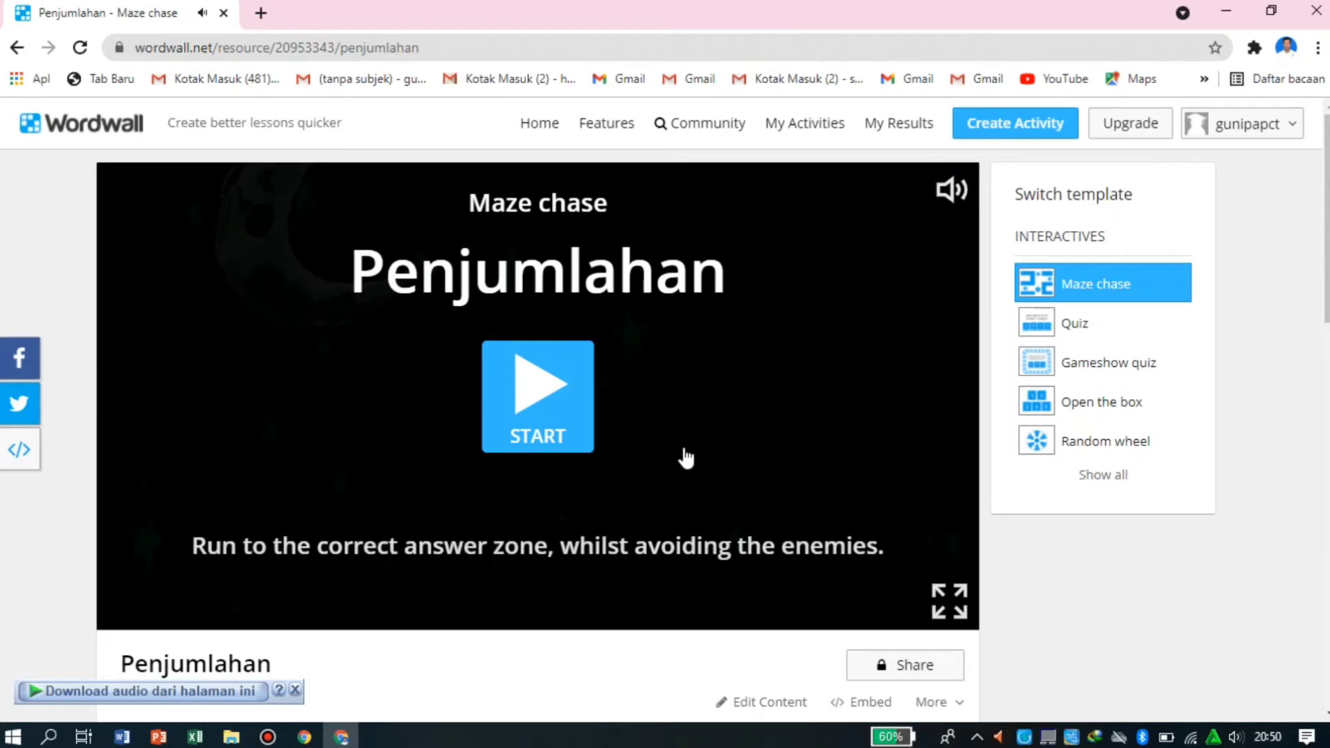
- Start a test round of the maze game and steer the character into answer zone 8 for the question 4+4
scroll(693, 388, "down", 1)
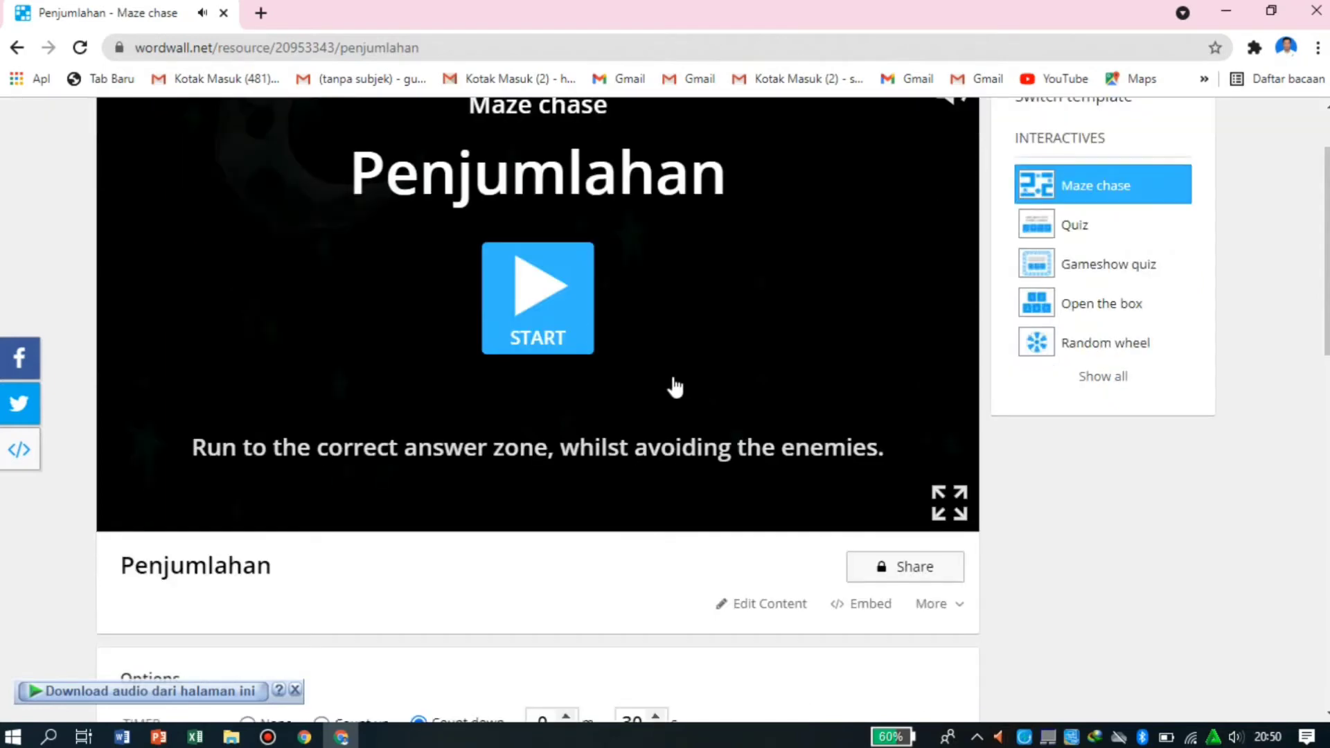
left_click(541, 290)
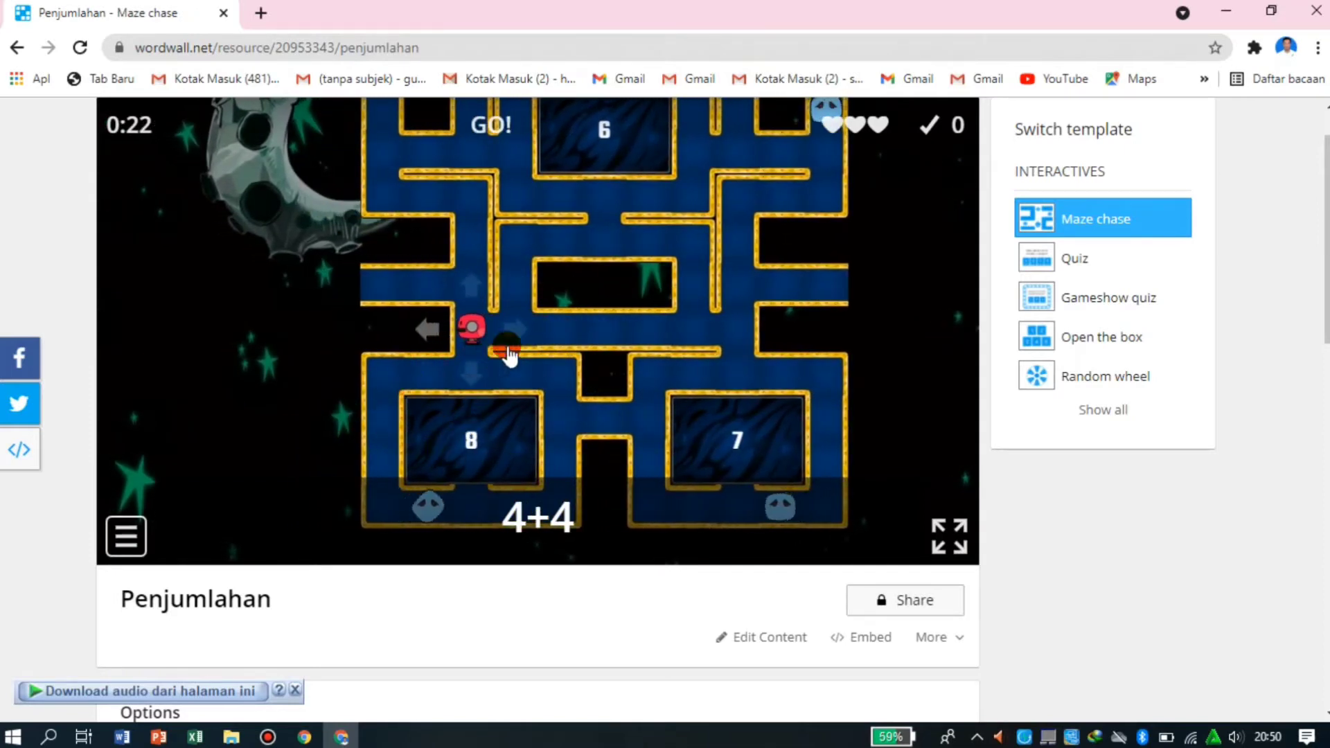
left_click(478, 362)
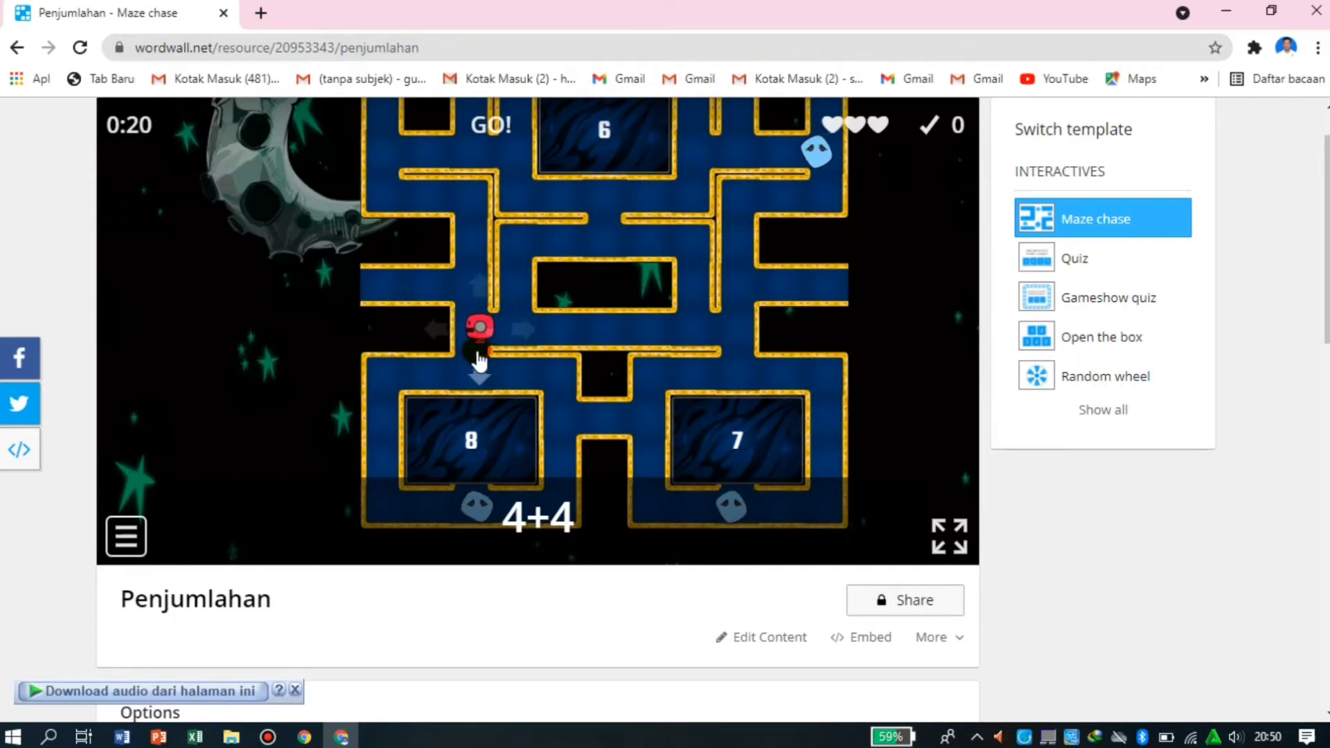
left_click(437, 351)
left_click(433, 352)
left_click(388, 357)
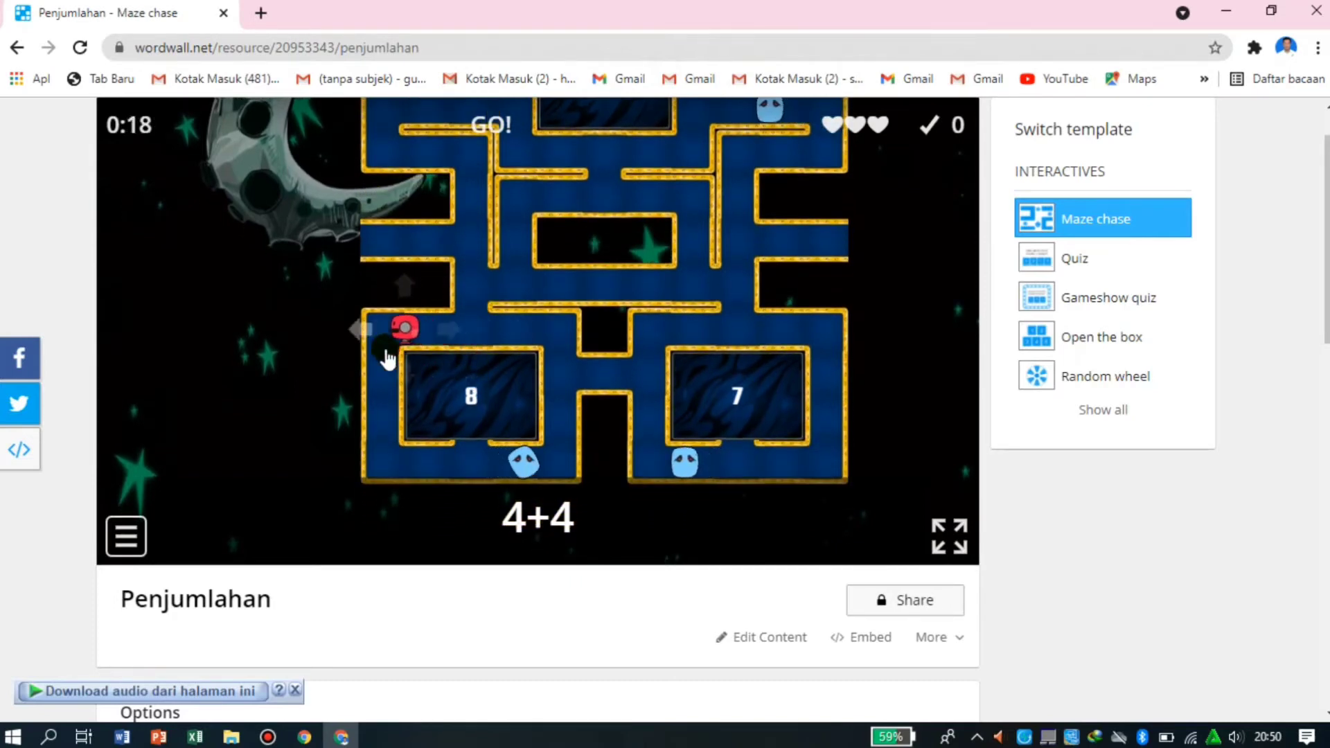
left_click(373, 392)
left_click(460, 496)
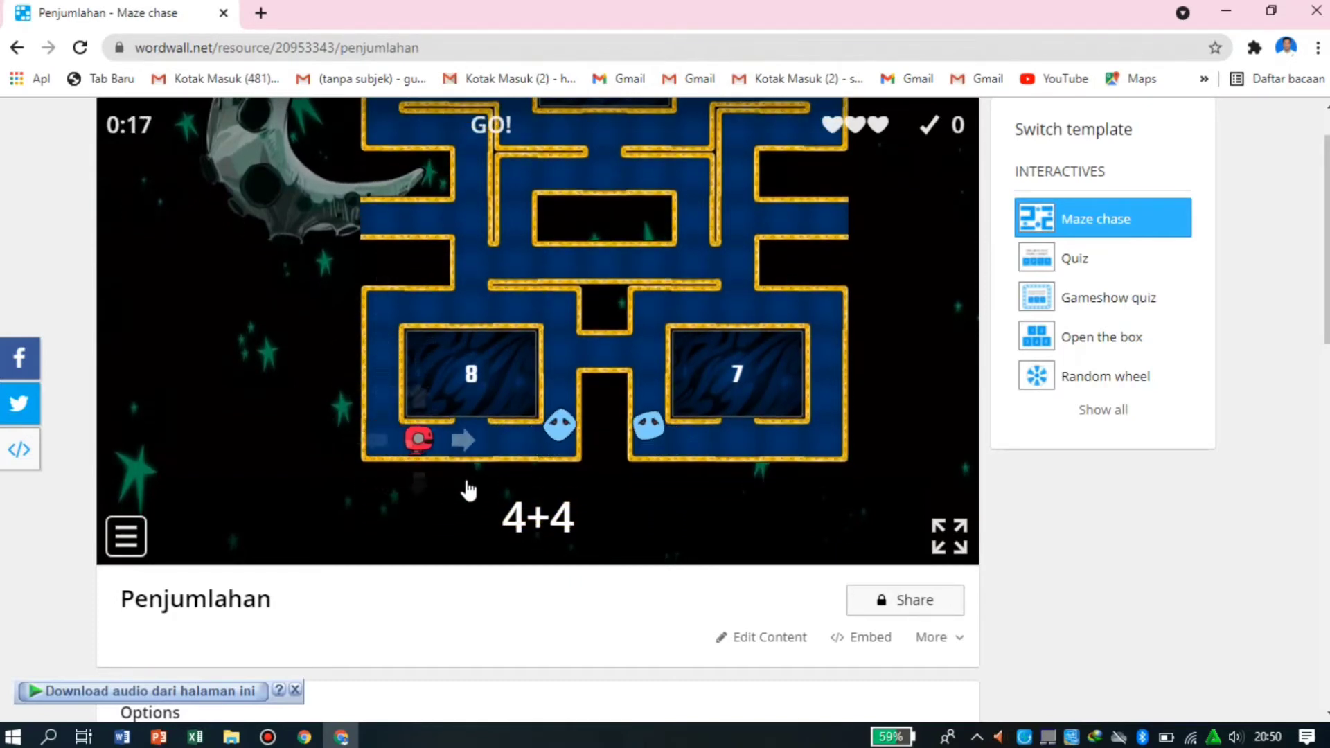
left_click(494, 485)
left_click(465, 452)
left_click(465, 418)
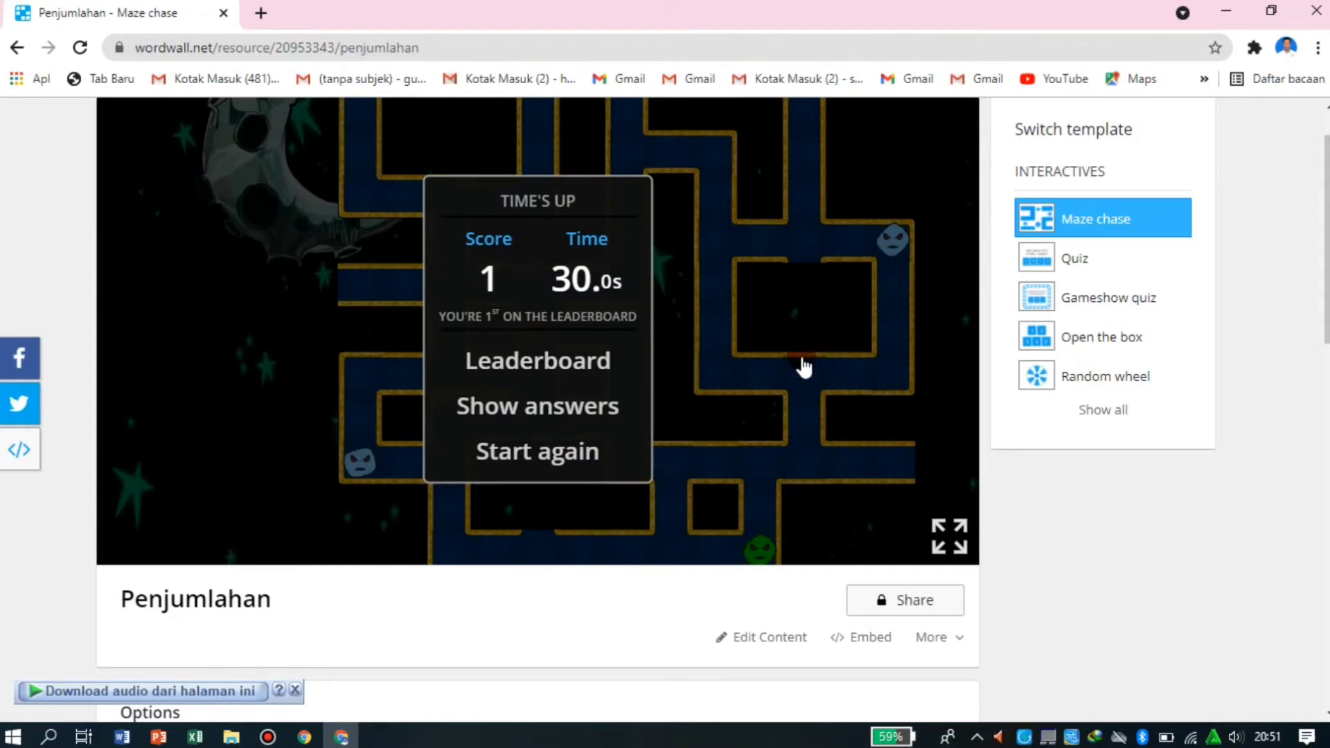
- Set the countdown timer to 3 minutes 30 seconds and apply the options to the activity
scroll(804, 368, "up", 1)
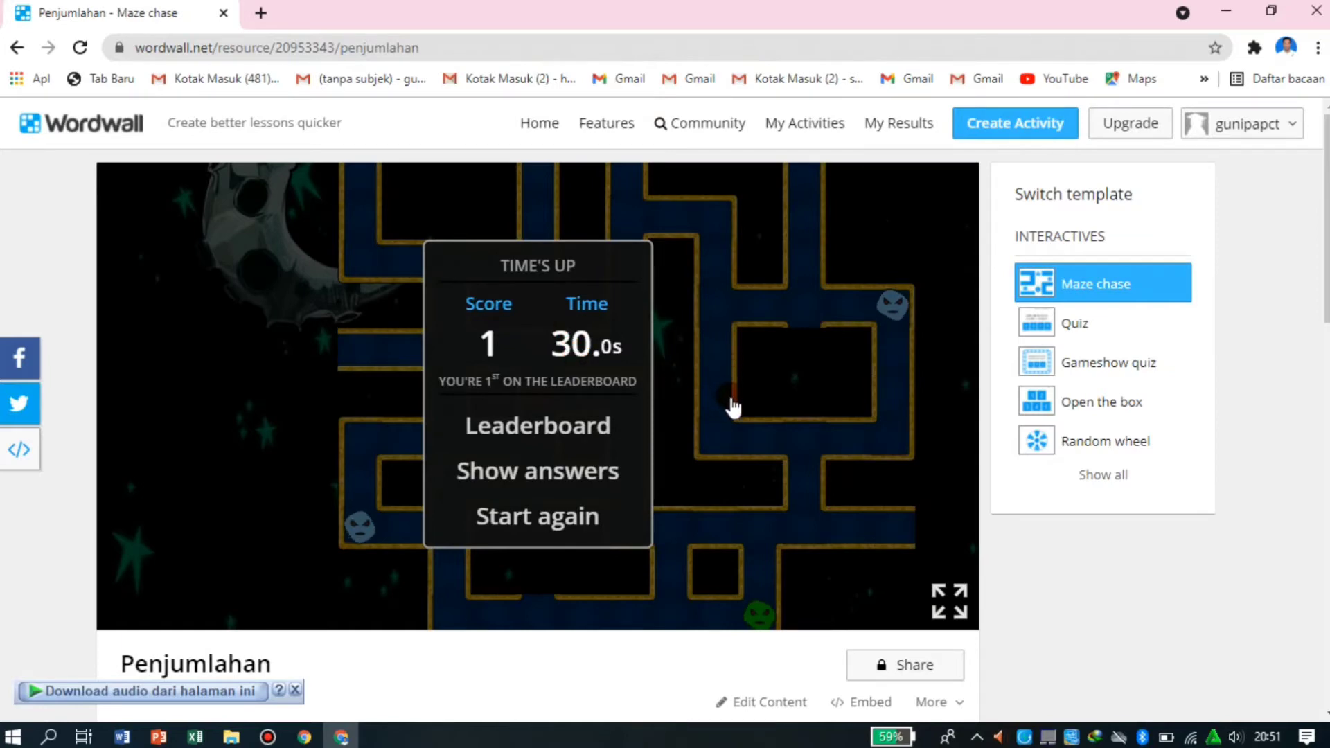
scroll(775, 478, "down", 6)
left_click(779, 462)
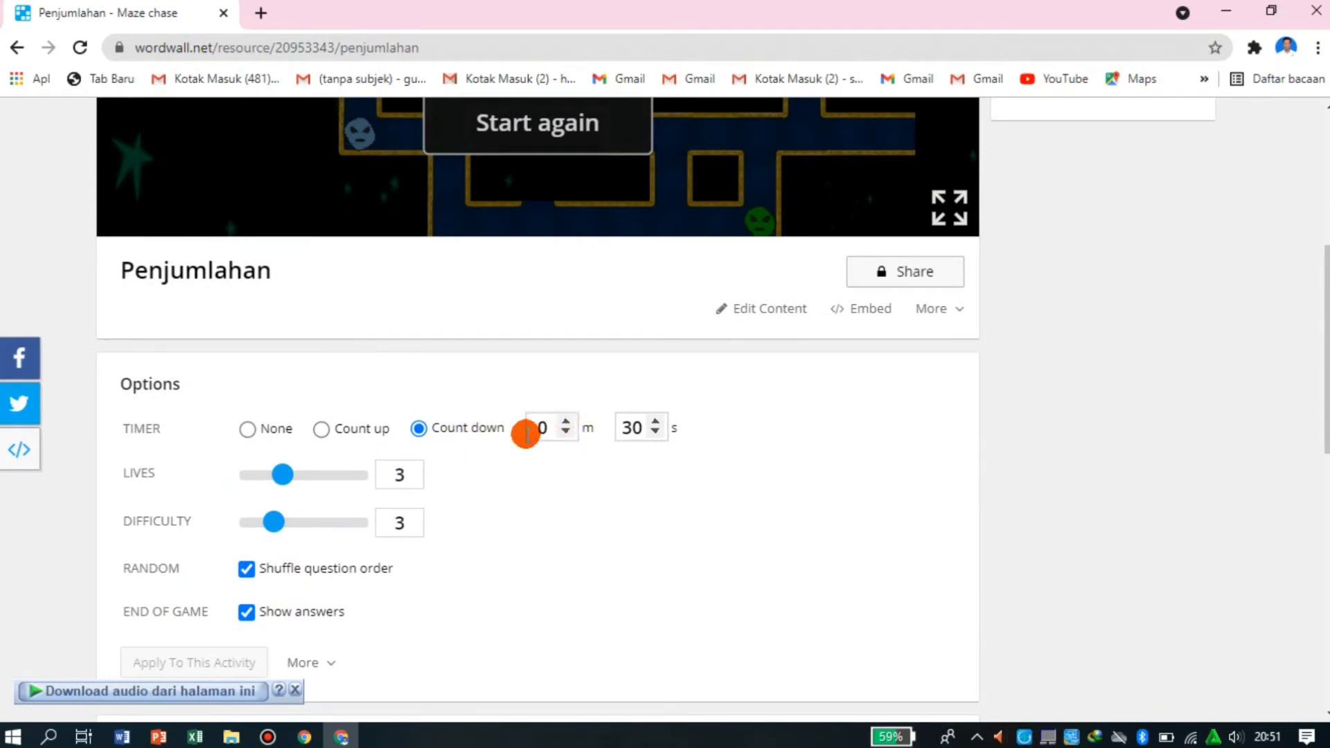
left_click(567, 420)
left_click(567, 421)
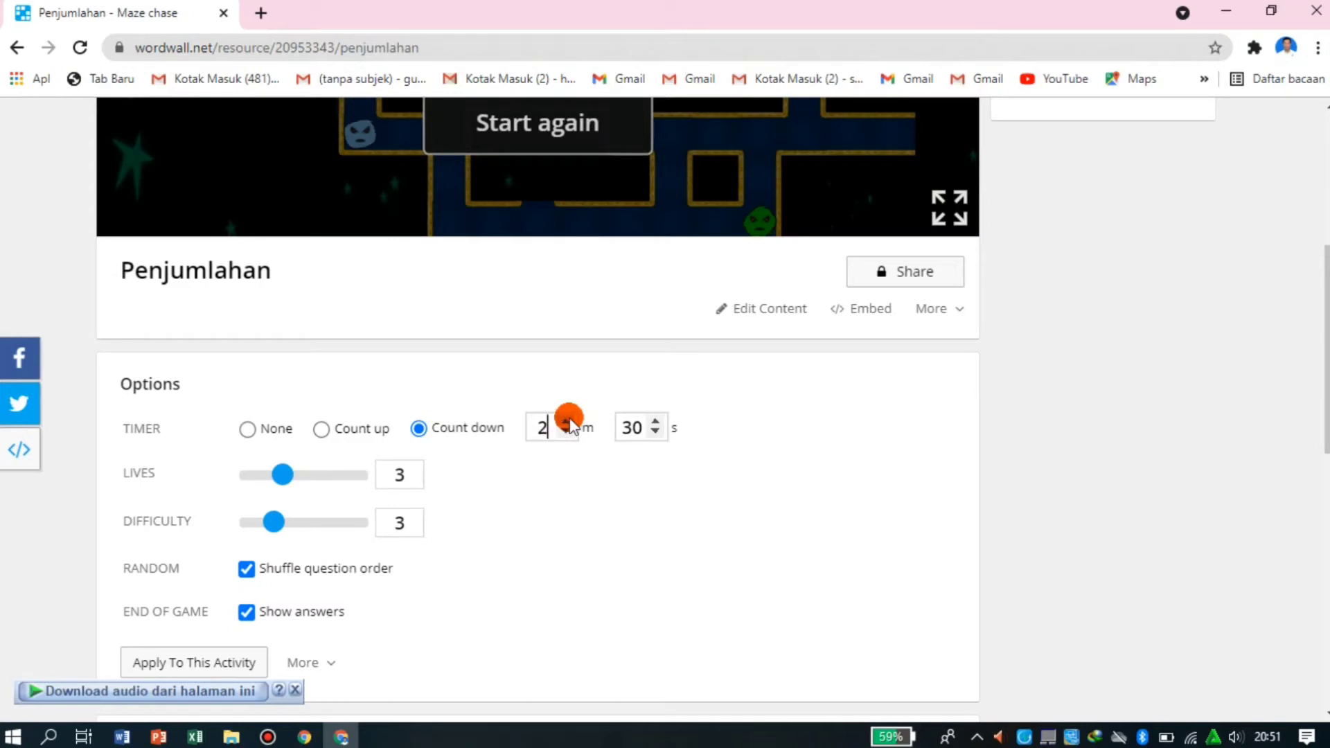
left_click(634, 428)
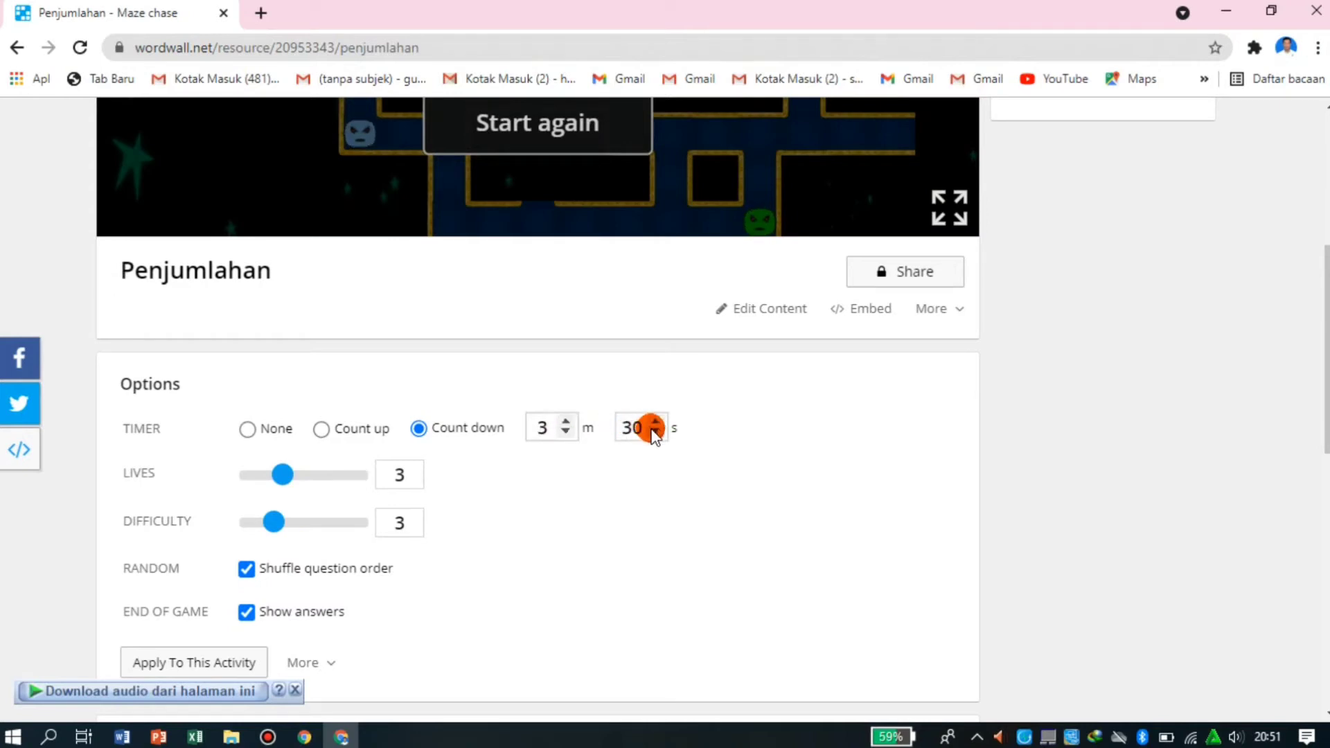
left_click(599, 430)
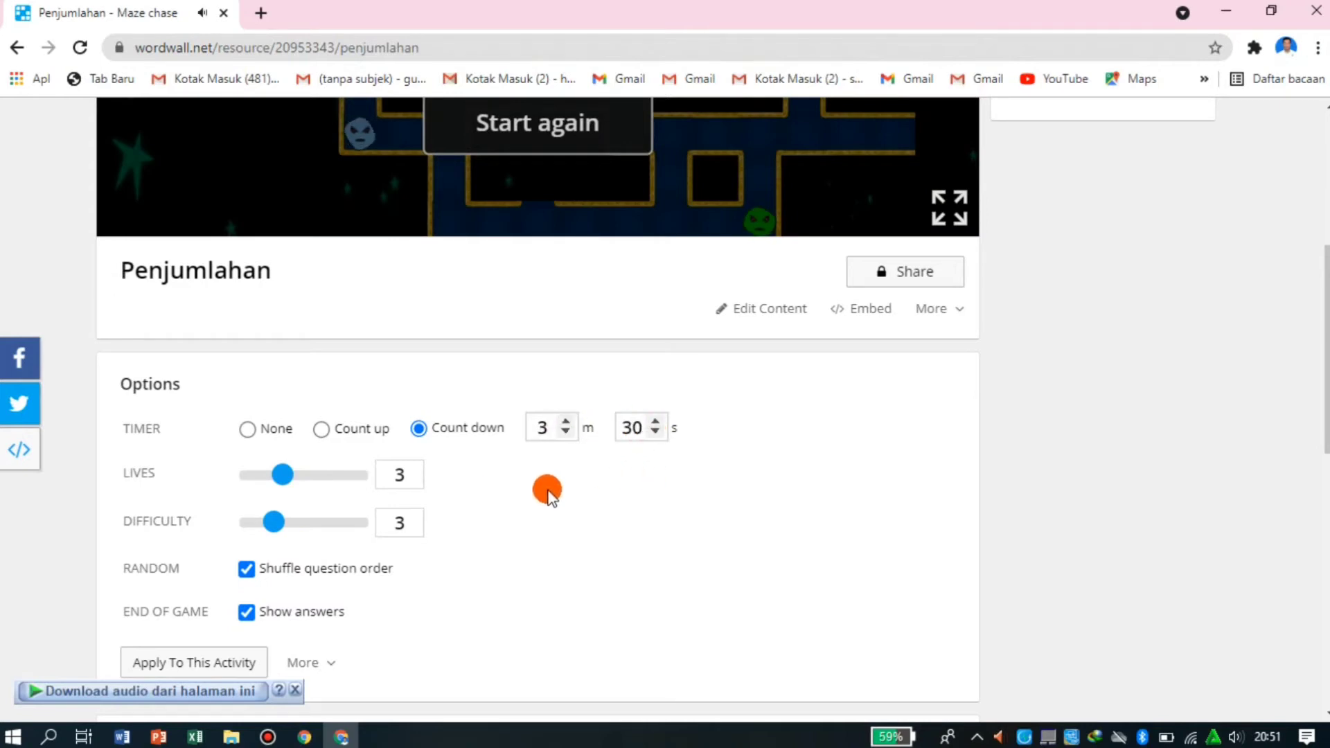
scroll(547, 509, "down", 1)
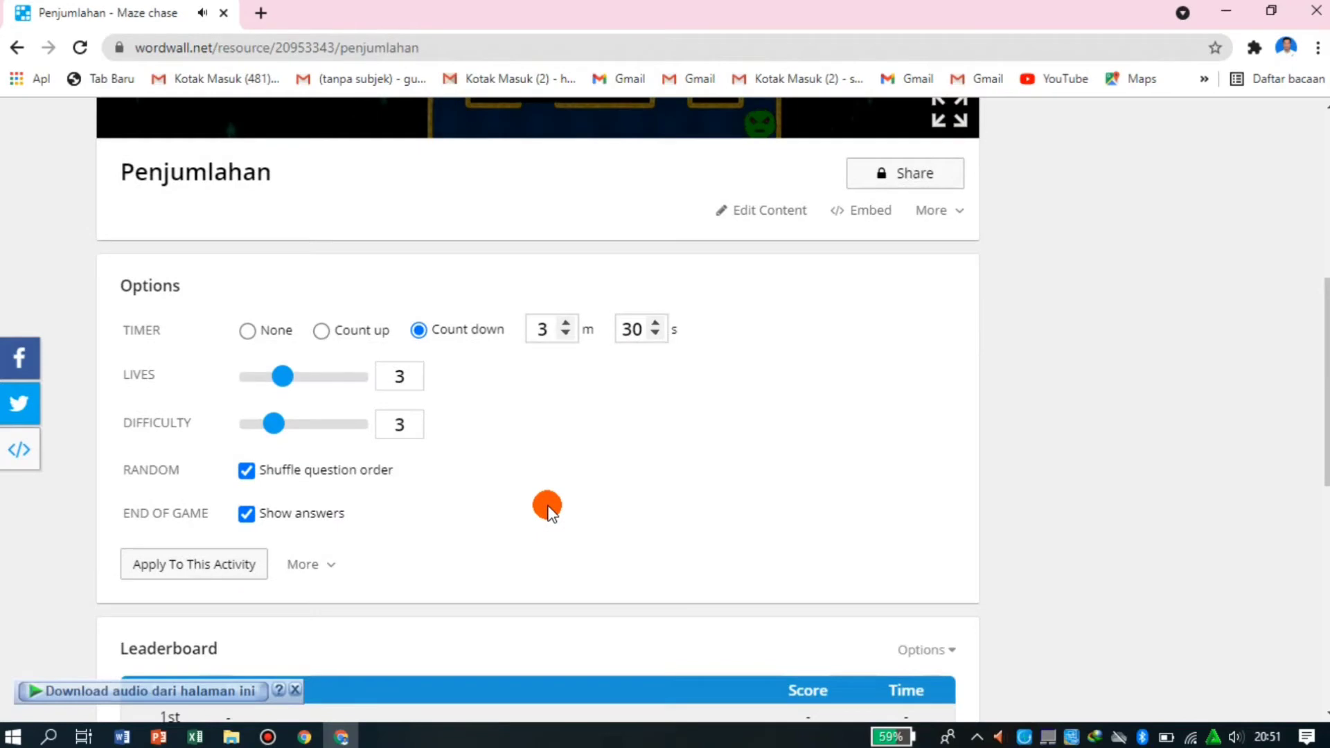
left_click(206, 568)
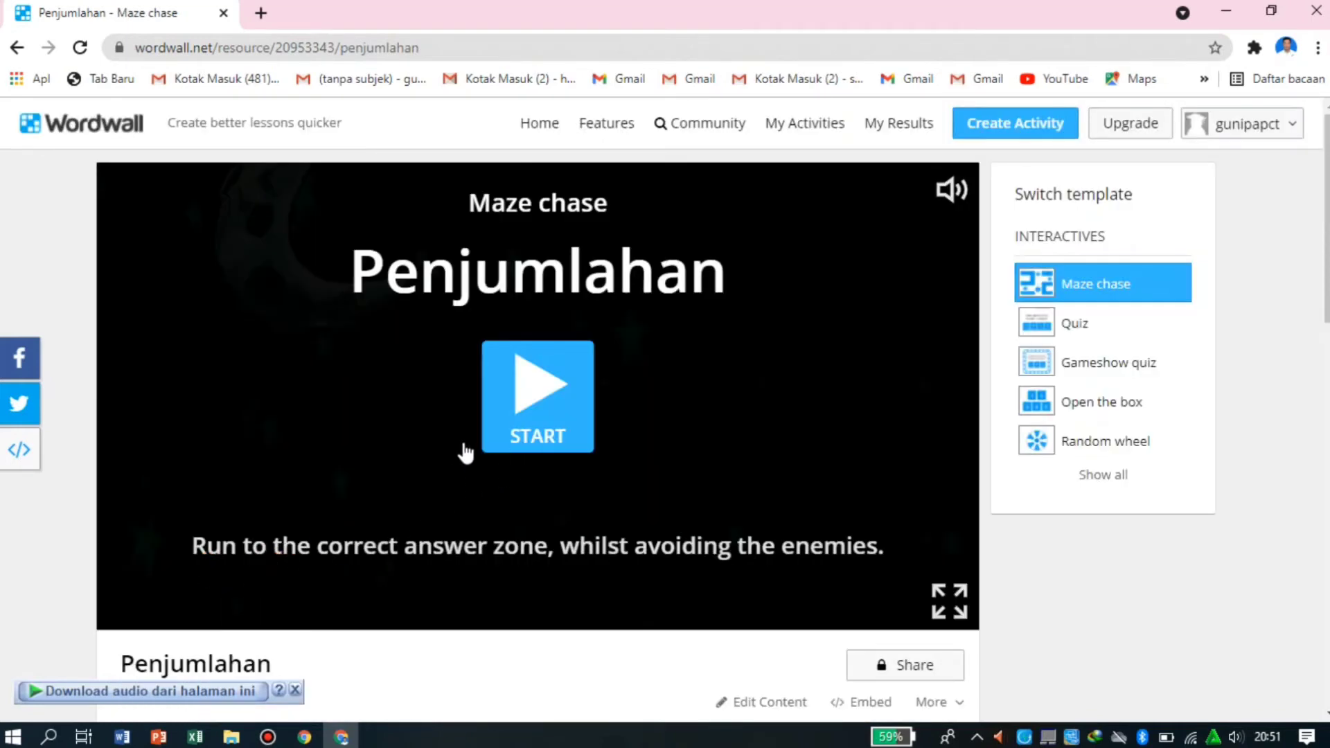
- Play the maze game again with the longer timer, guiding the character to answer 8 for 4+4
left_click(538, 396)
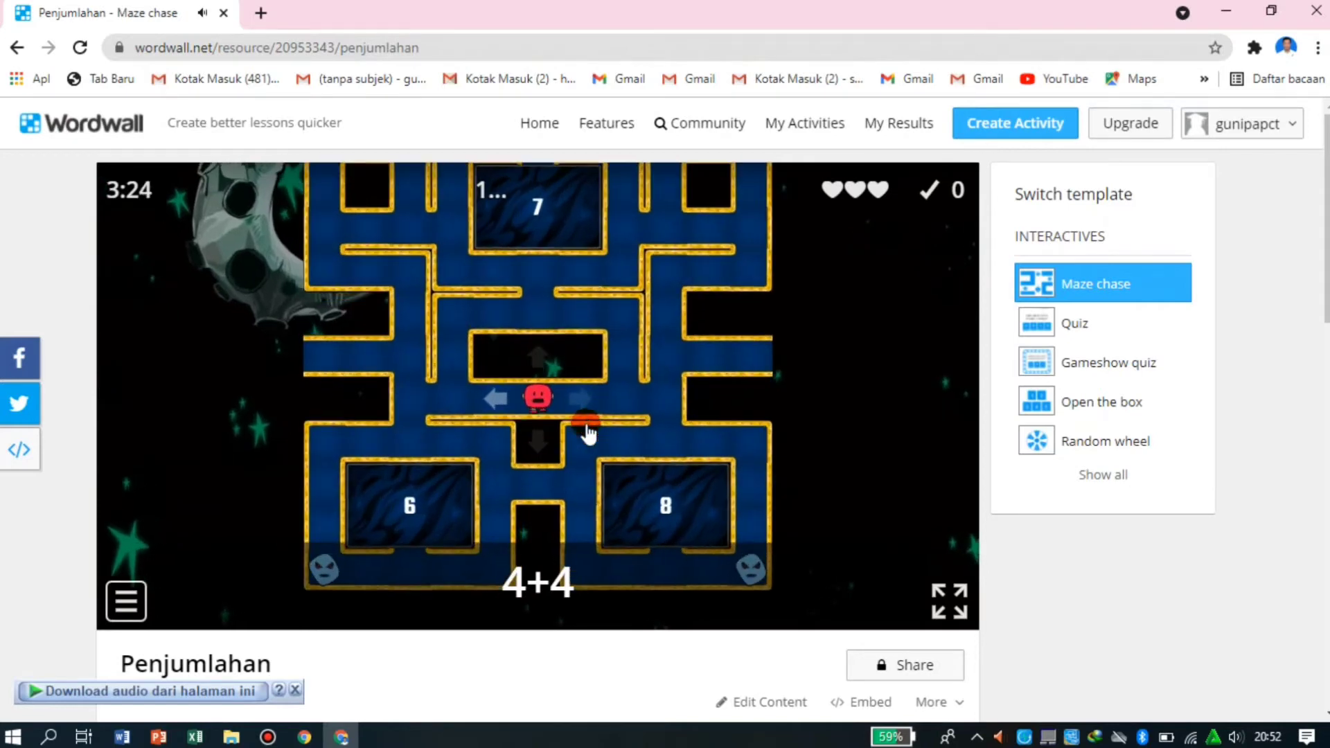
key("Right")
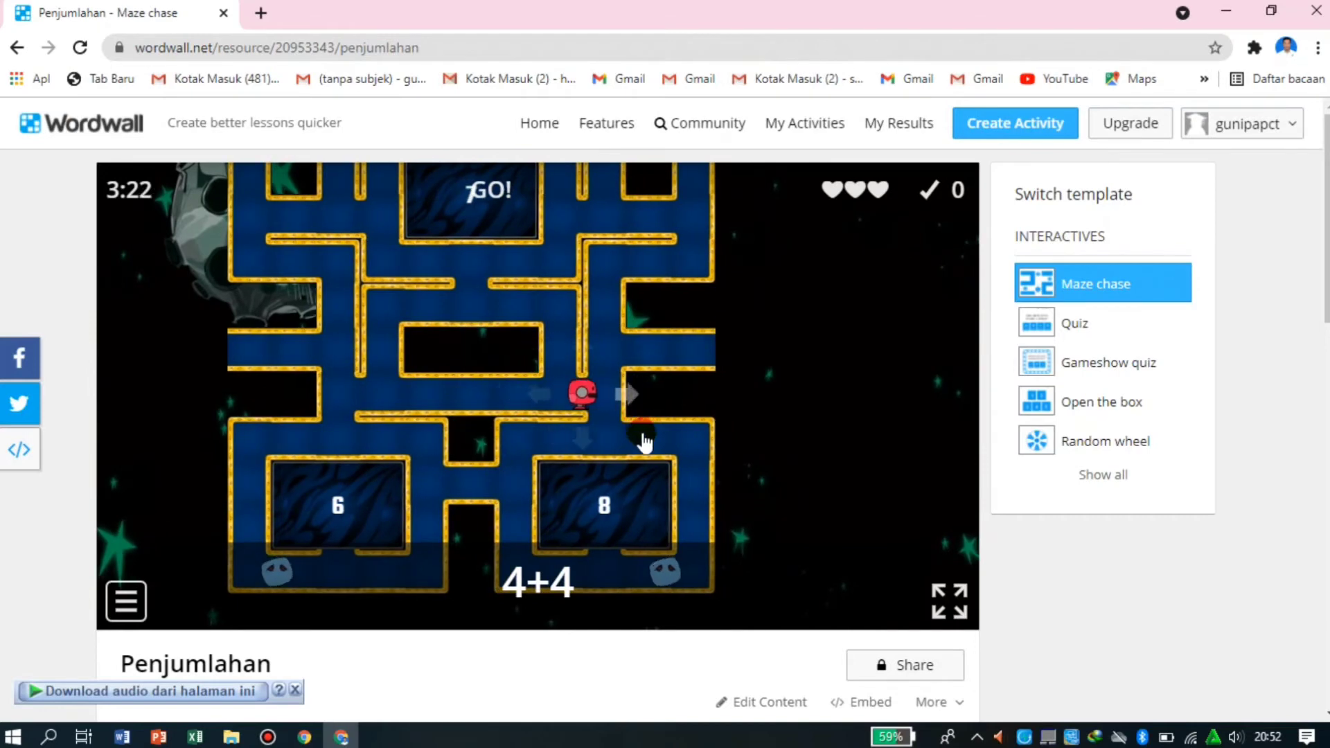
left_click_drag(682, 445, 693, 502)
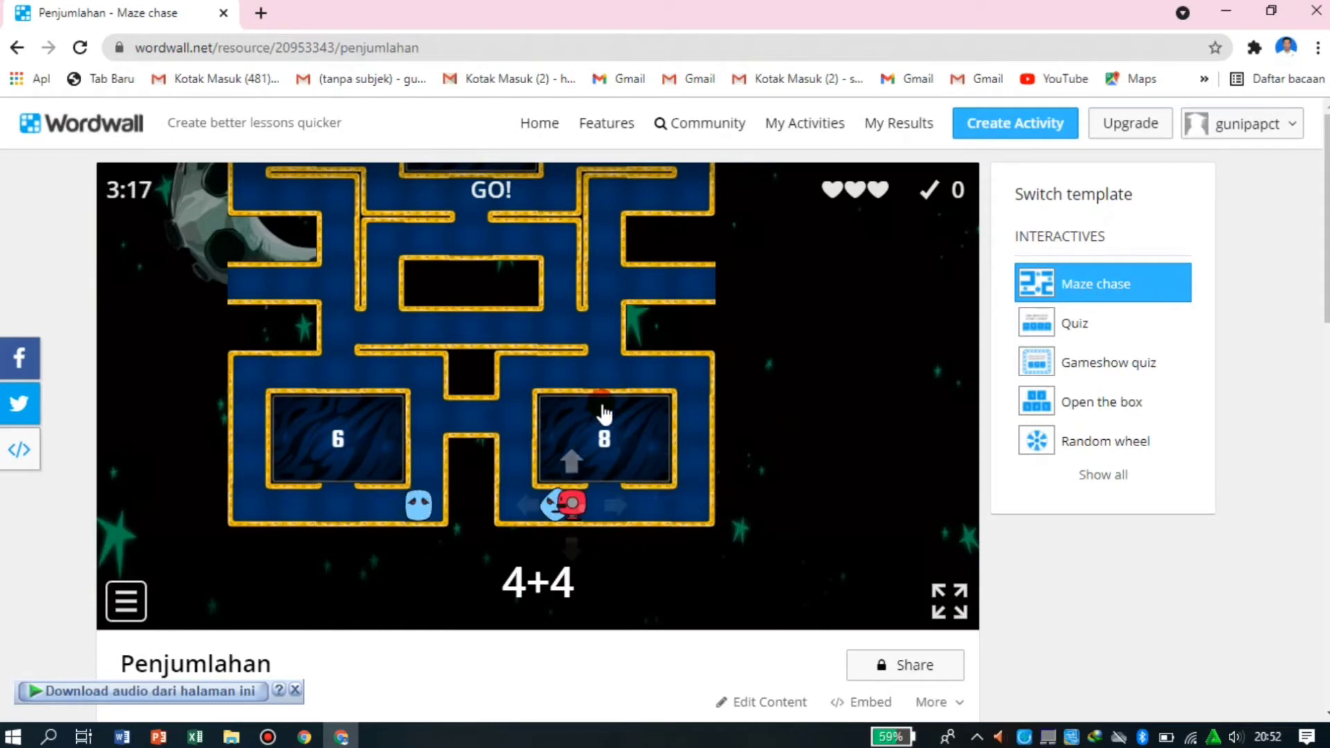
left_click_drag(603, 409, 704, 525)
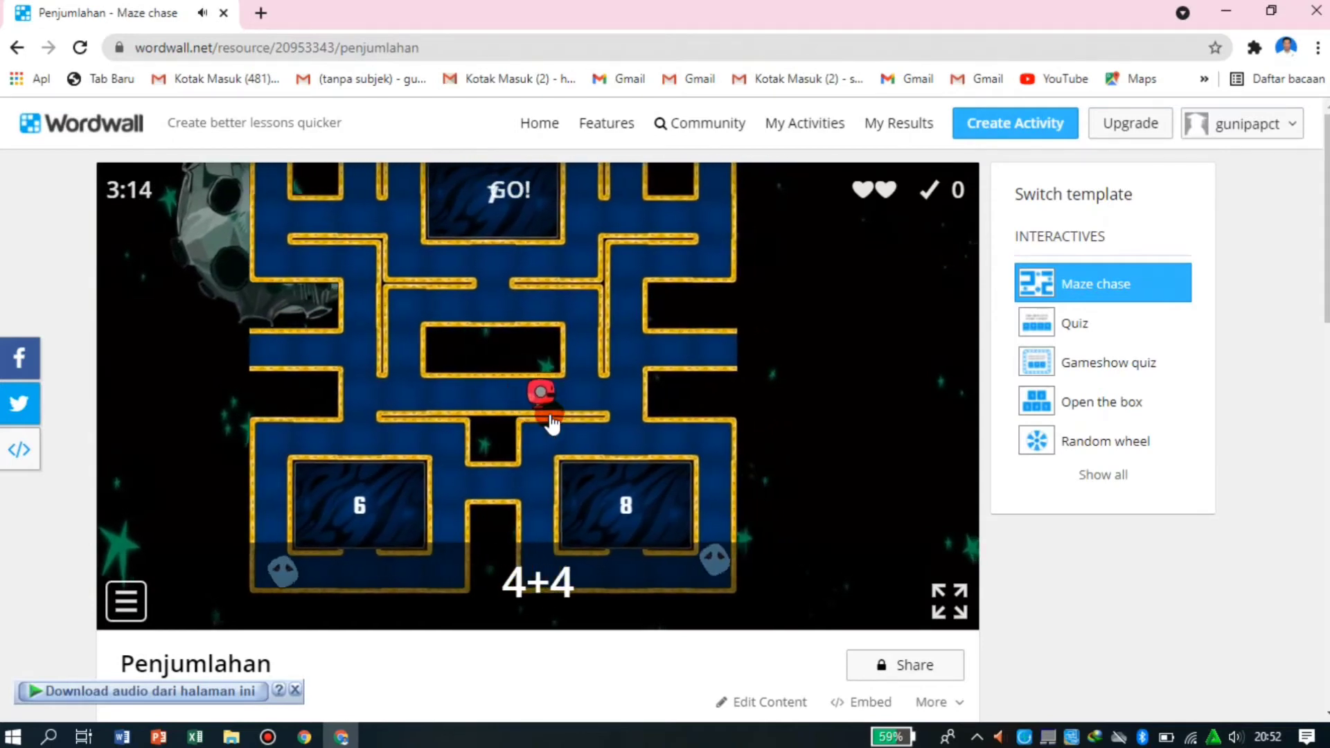
mouse_move(550, 417)
left_mouse_down()
mouse_move(570, 393)
mouse_move(558, 382)
left_mouse_up()
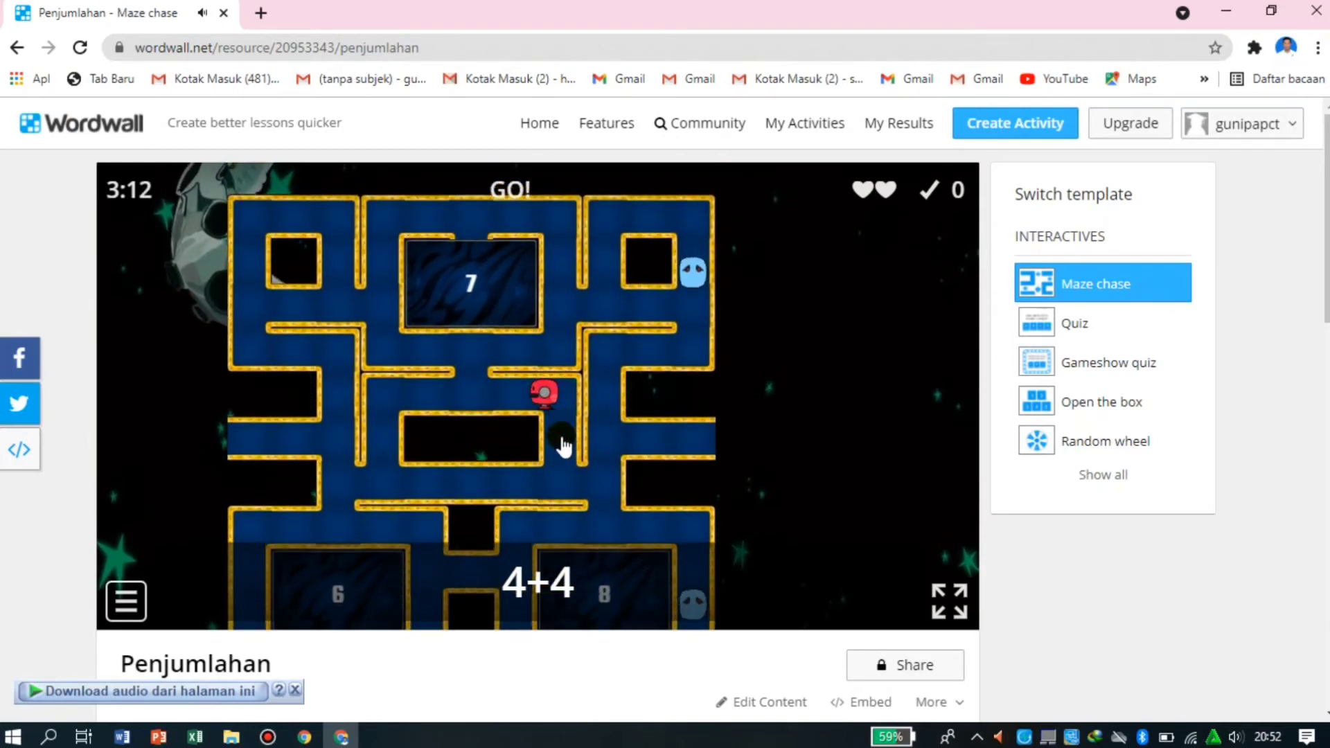
mouse_move(562, 447)
left_mouse_down()
mouse_move(499, 430)
mouse_move(555, 406)
mouse_move(535, 410)
mouse_move(526, 455)
mouse_move(457, 419)
mouse_move(489, 444)
mouse_move(542, 446)
mouse_move(603, 493)
mouse_move(641, 460)
mouse_move(645, 611)
mouse_move(707, 535)
left_mouse_up()
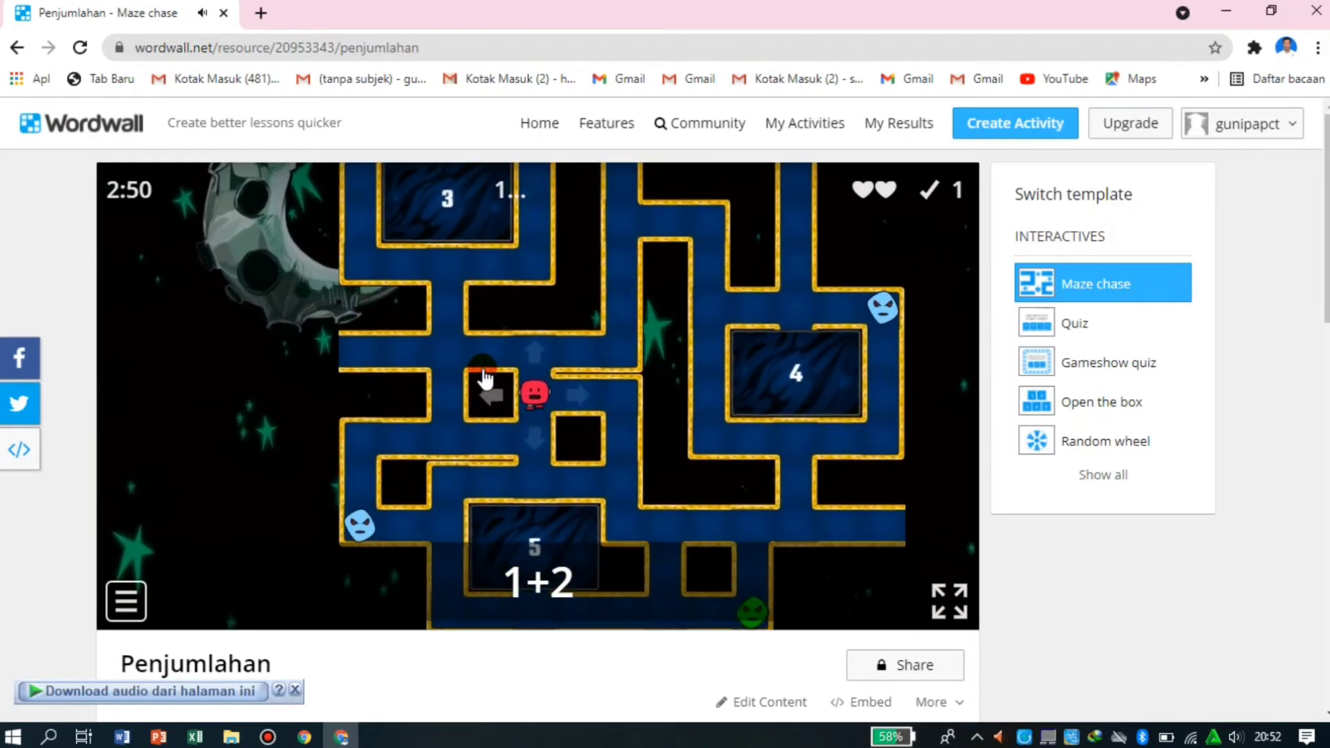
- Guide the character to answer 3 for 1+2, answer 10 for 6+4 and answer 5 for 3+2
left_click(455, 386)
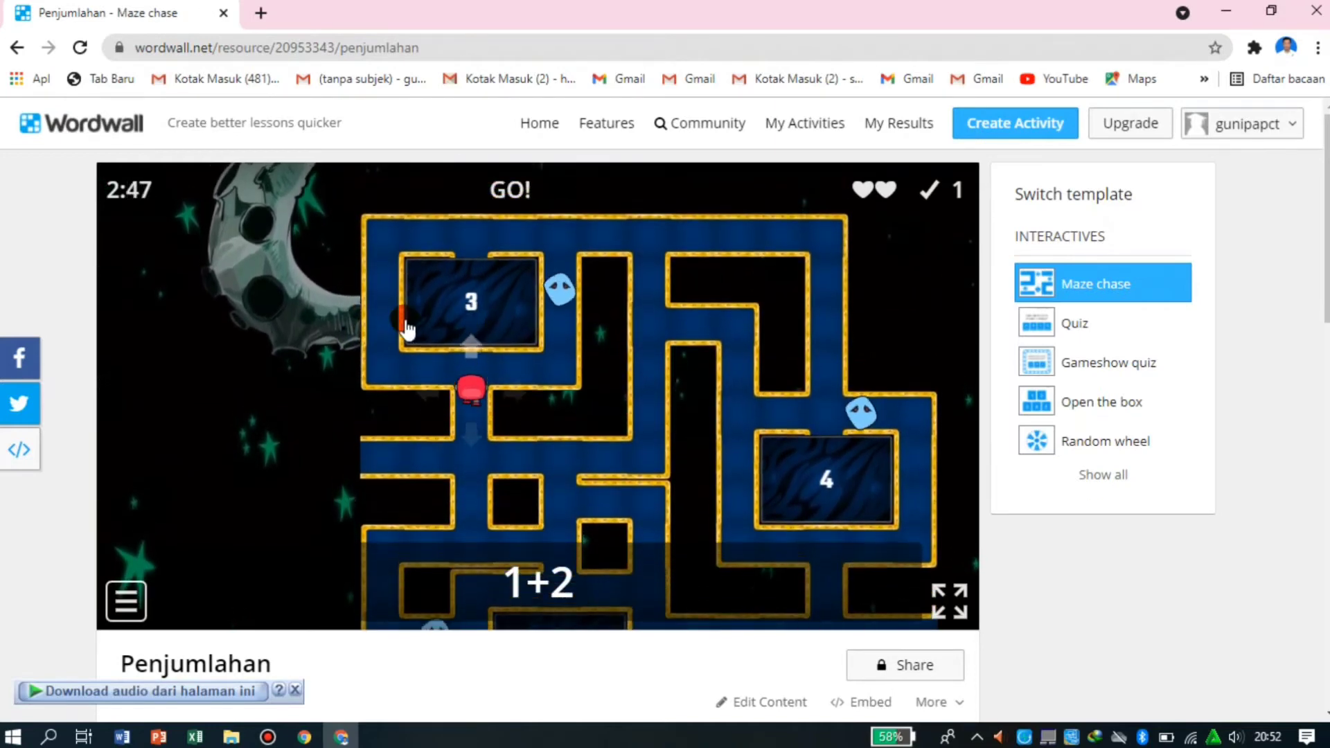
mouse_move(405, 323)
left_mouse_down()
mouse_move(318, 325)
mouse_move(392, 242)
mouse_move(458, 223)
mouse_move(508, 273)
mouse_move(487, 363)
mouse_move(349, 421)
left_mouse_up()
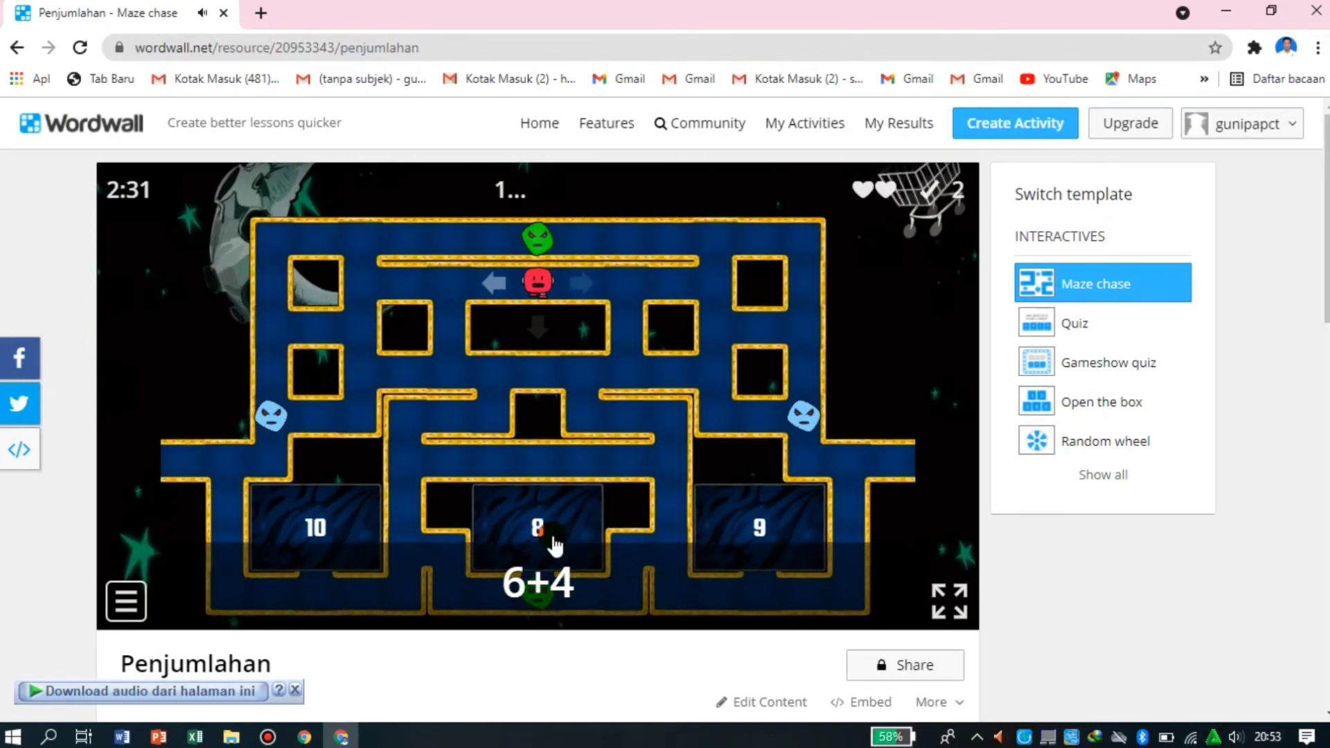
key("Left")
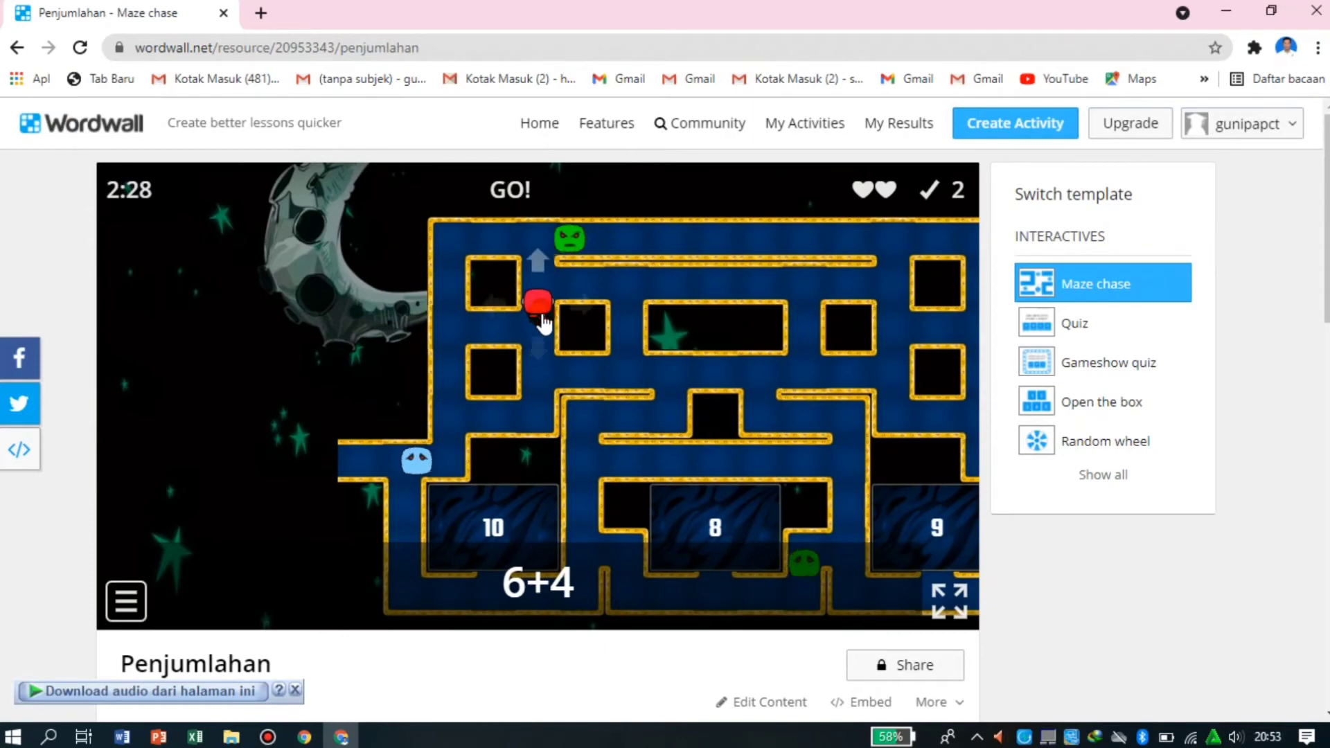
mouse_move(553, 357)
left_mouse_down()
mouse_move(593, 408)
mouse_move(520, 474)
mouse_move(389, 445)
mouse_move(516, 623)
mouse_move(513, 646)
mouse_move(309, 698)
mouse_move(150, 693)
mouse_move(14, 608)
mouse_move(129, 610)
mouse_move(445, 511)
mouse_move(455, 475)
mouse_move(529, 393)
left_mouse_up()
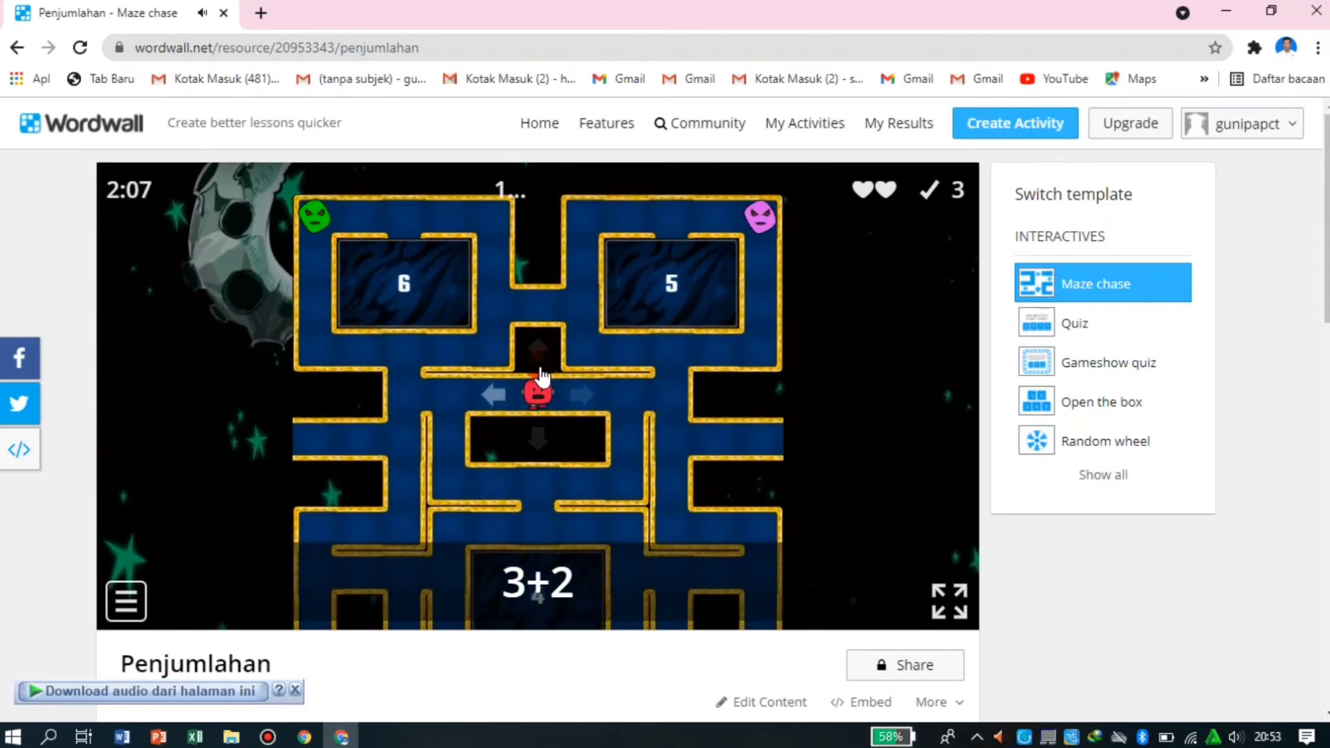
mouse_move(644, 384)
left_mouse_down()
mouse_move(700, 347)
mouse_move(693, 210)
mouse_move(594, 165)
mouse_move(417, 208)
mouse_move(511, 369)
mouse_move(722, 574)
mouse_move(823, 495)
left_mouse_up()
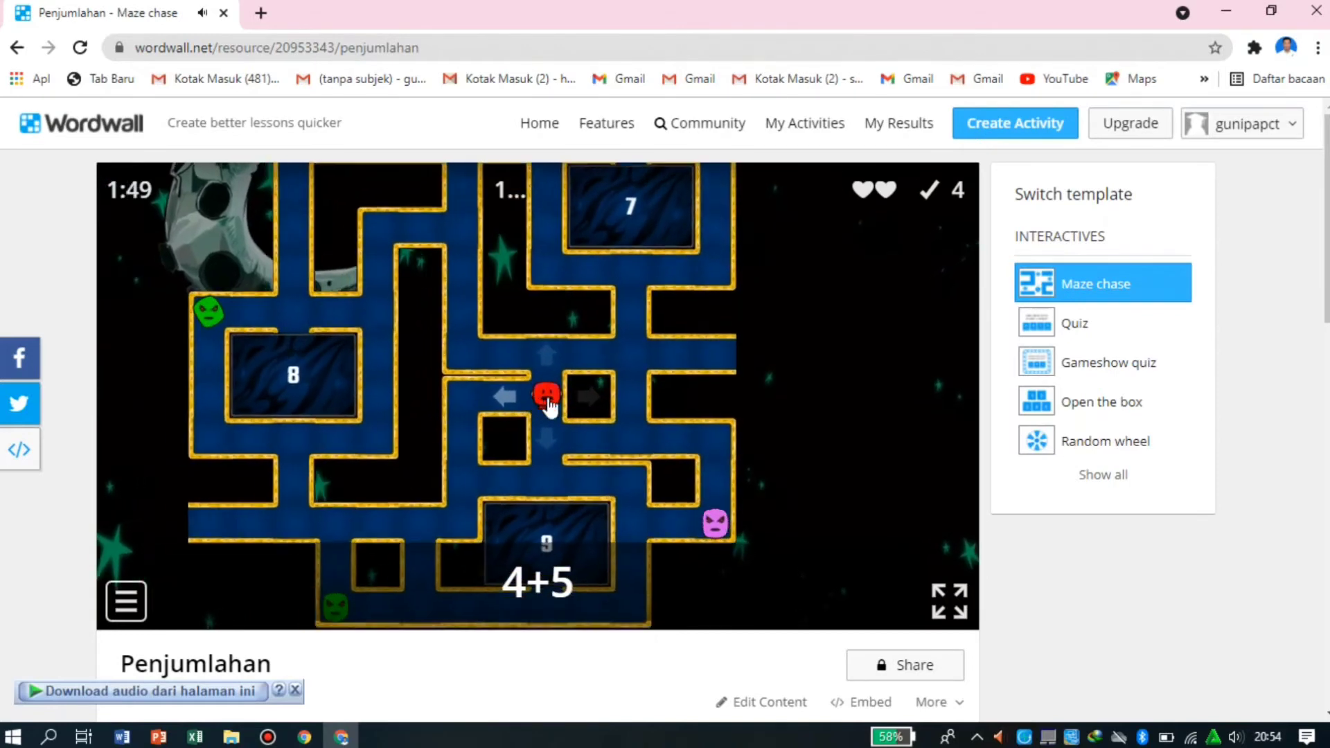
- Try to guide the character past the enemies to answer 9 for the question 4+5
mouse_move(565, 504)
left_mouse_down()
mouse_move(466, 563)
mouse_move(233, 456)
left_mouse_up()
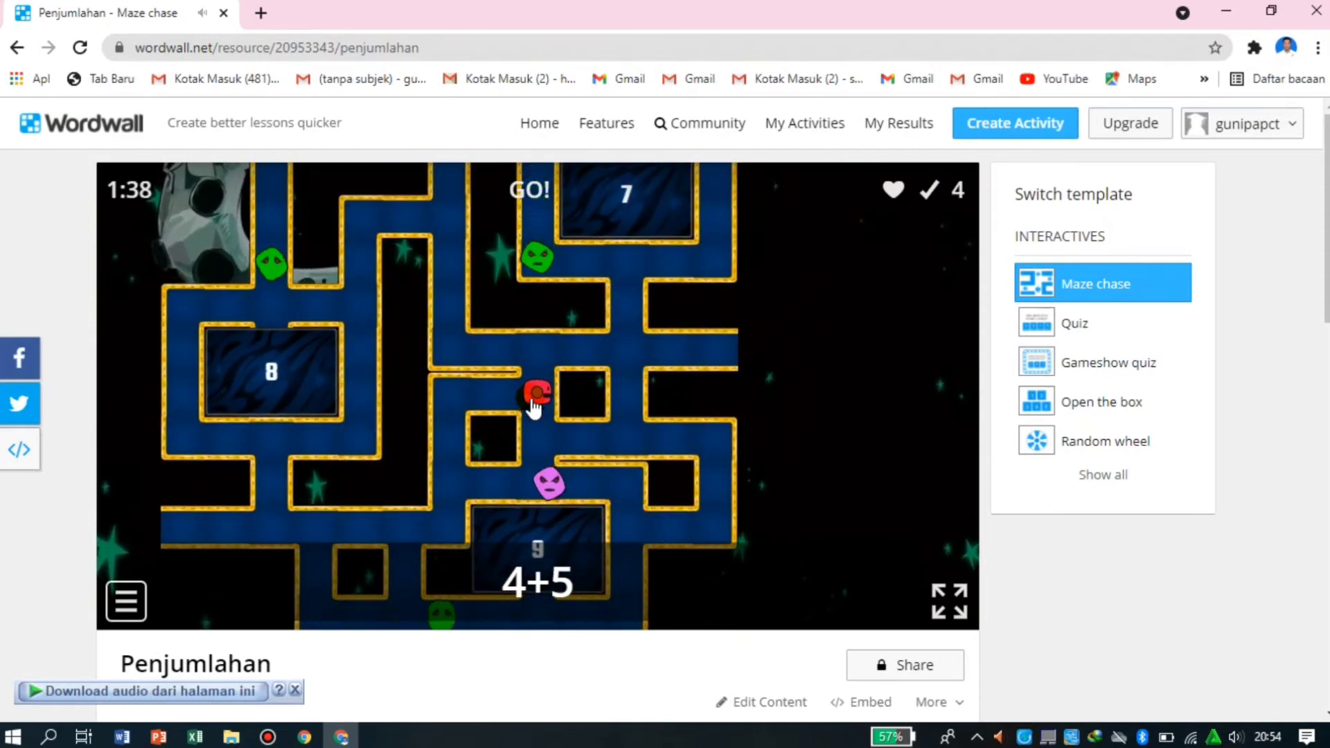
left_click_drag(534, 408, 456, 416)
mouse_move(547, 693)
left_mouse_down()
mouse_move(388, 743)
mouse_move(319, 727)
mouse_move(312, 640)
mouse_move(380, 421)
mouse_move(259, 416)
left_mouse_up()
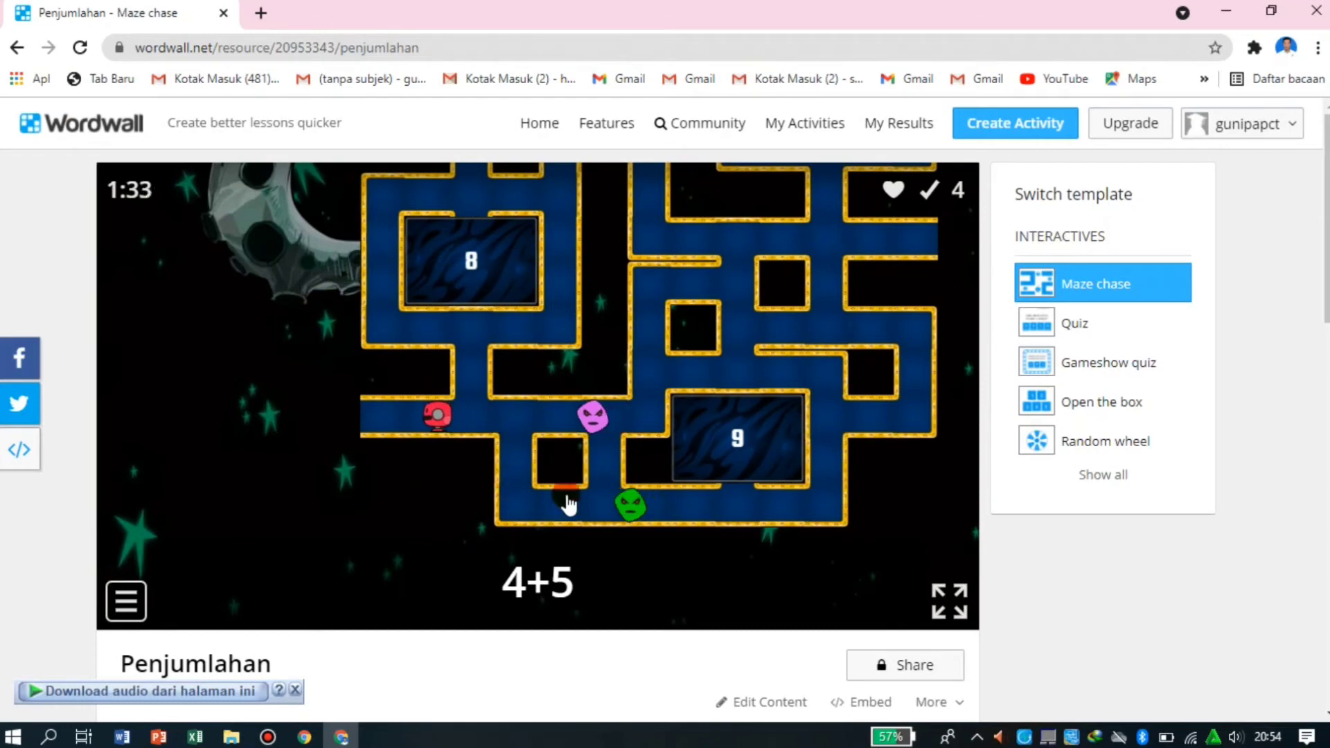
mouse_move(483, 374)
left_mouse_down()
mouse_move(838, 380)
mouse_move(742, 356)
mouse_move(847, 388)
left_mouse_up()
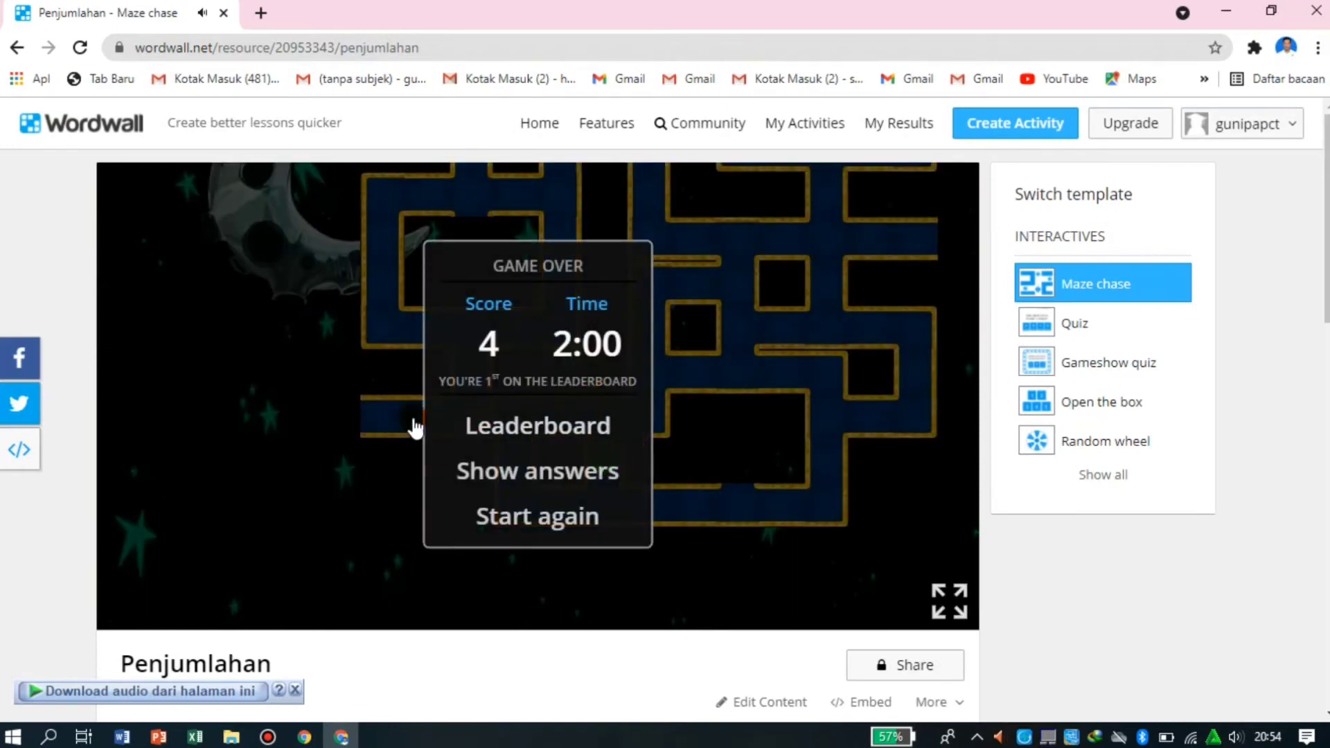
- Open the leaderboard from the game results and submit the player's name for the score
left_click(577, 441)
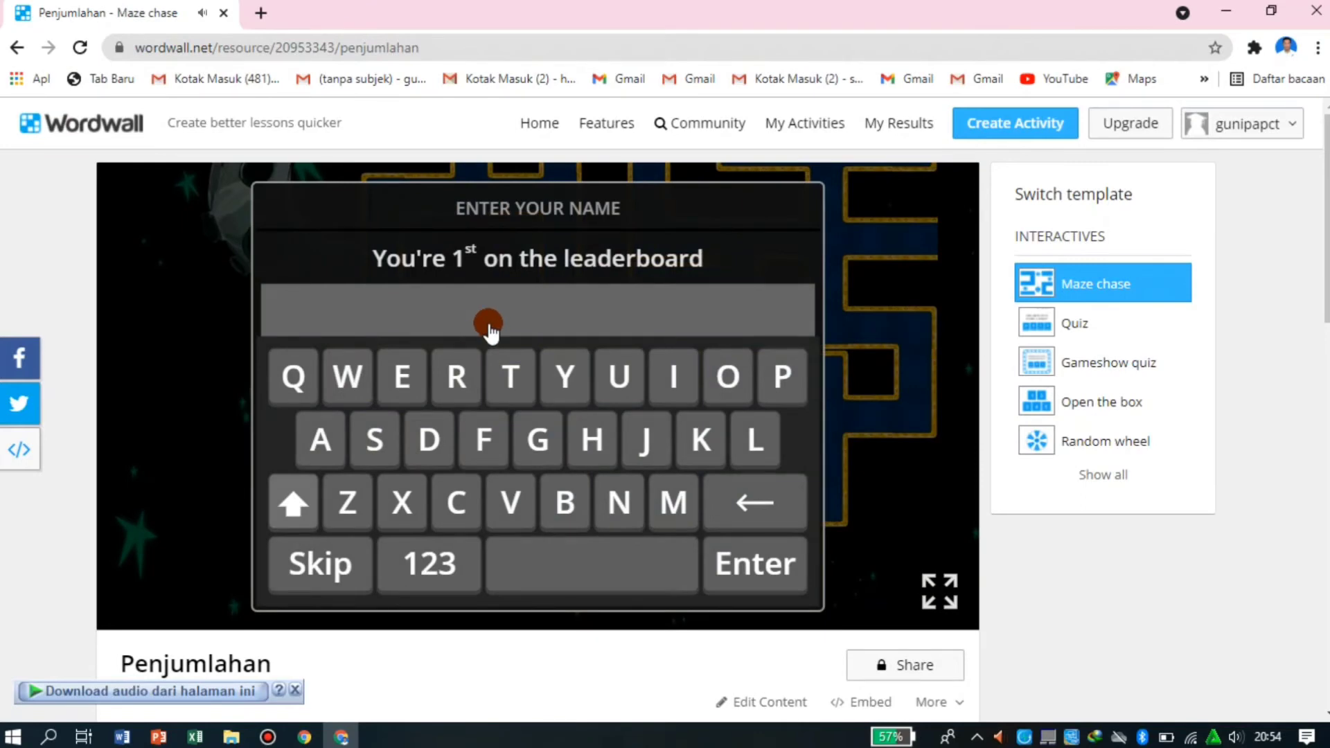
type("gun")
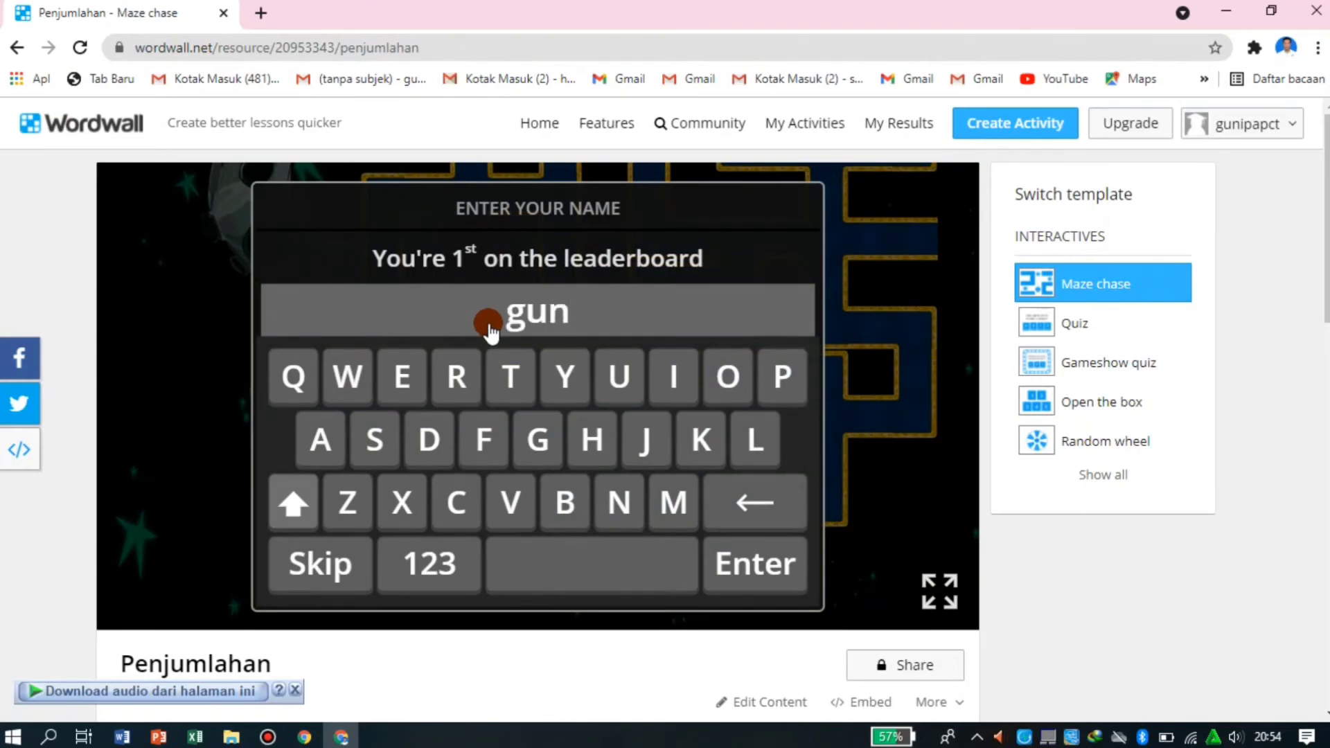
left_click(740, 565)
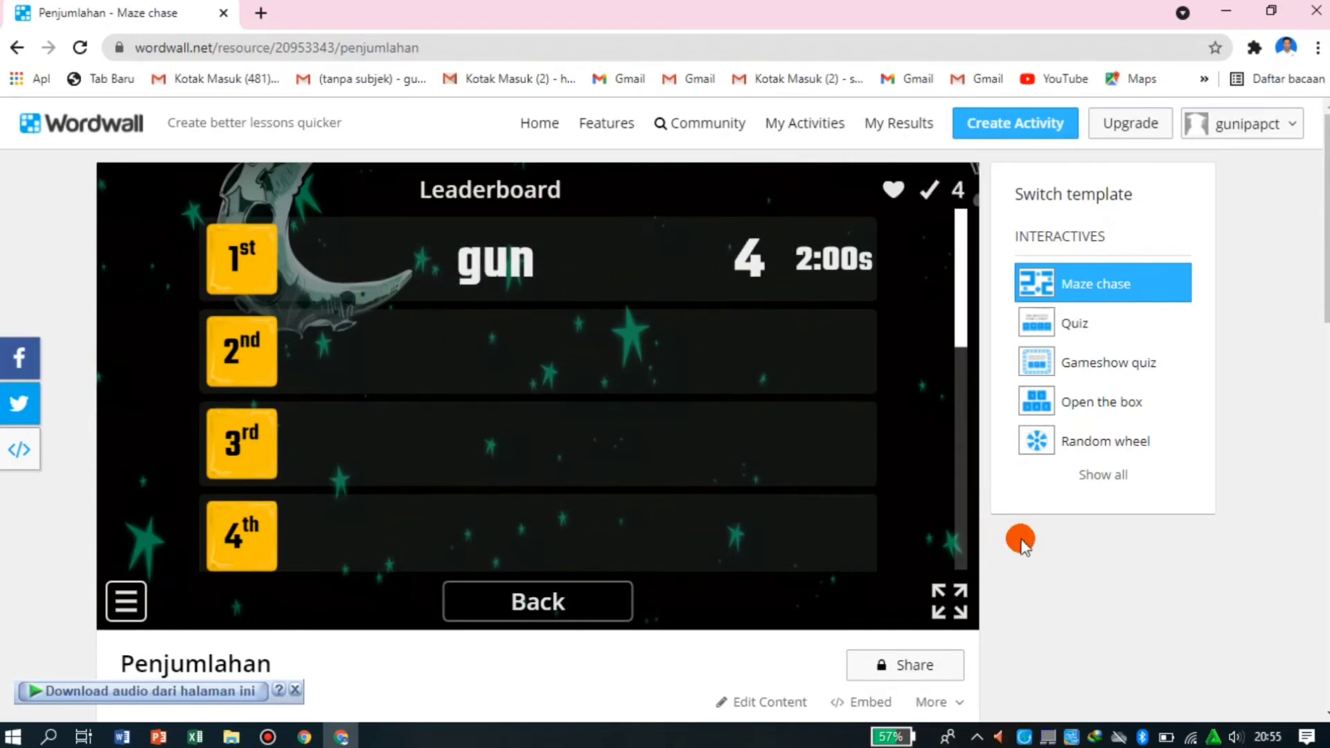
- Leave the leaderboard and return to the game results
left_click(568, 607)
left_click(552, 512)
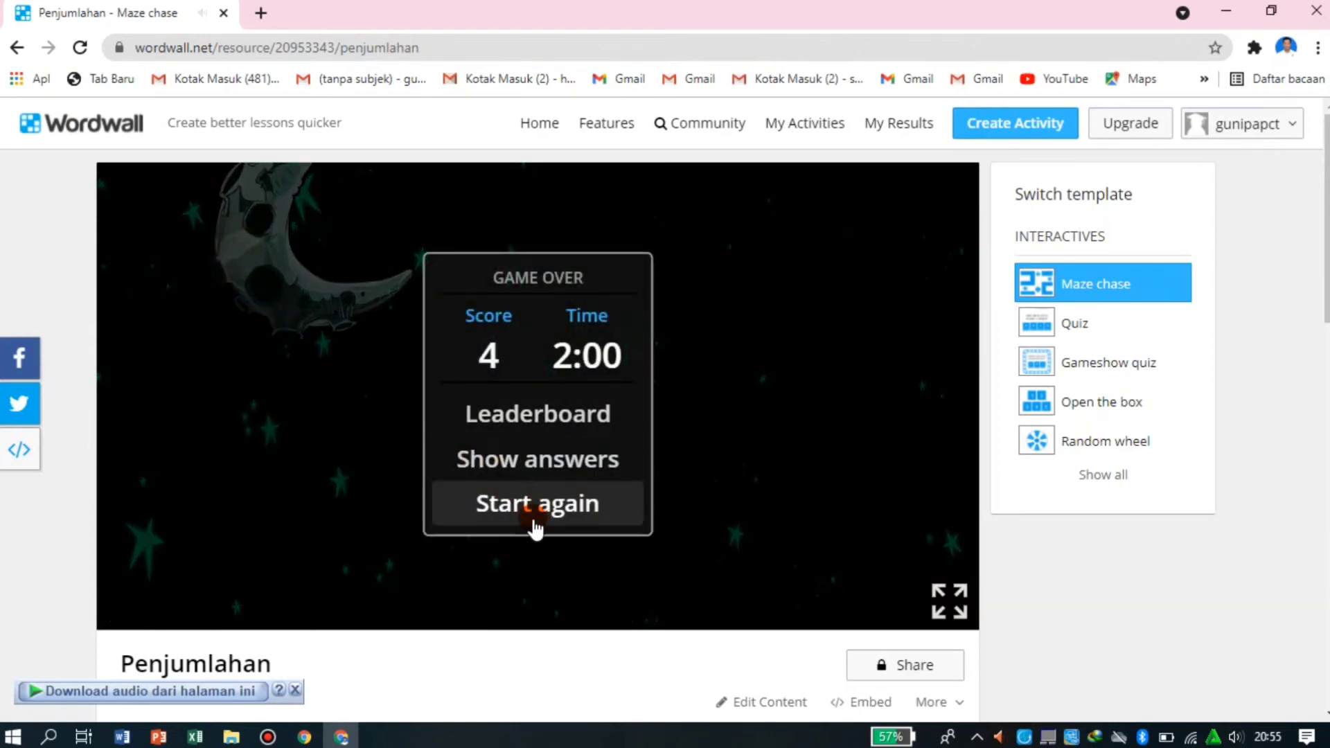
left_click(564, 513)
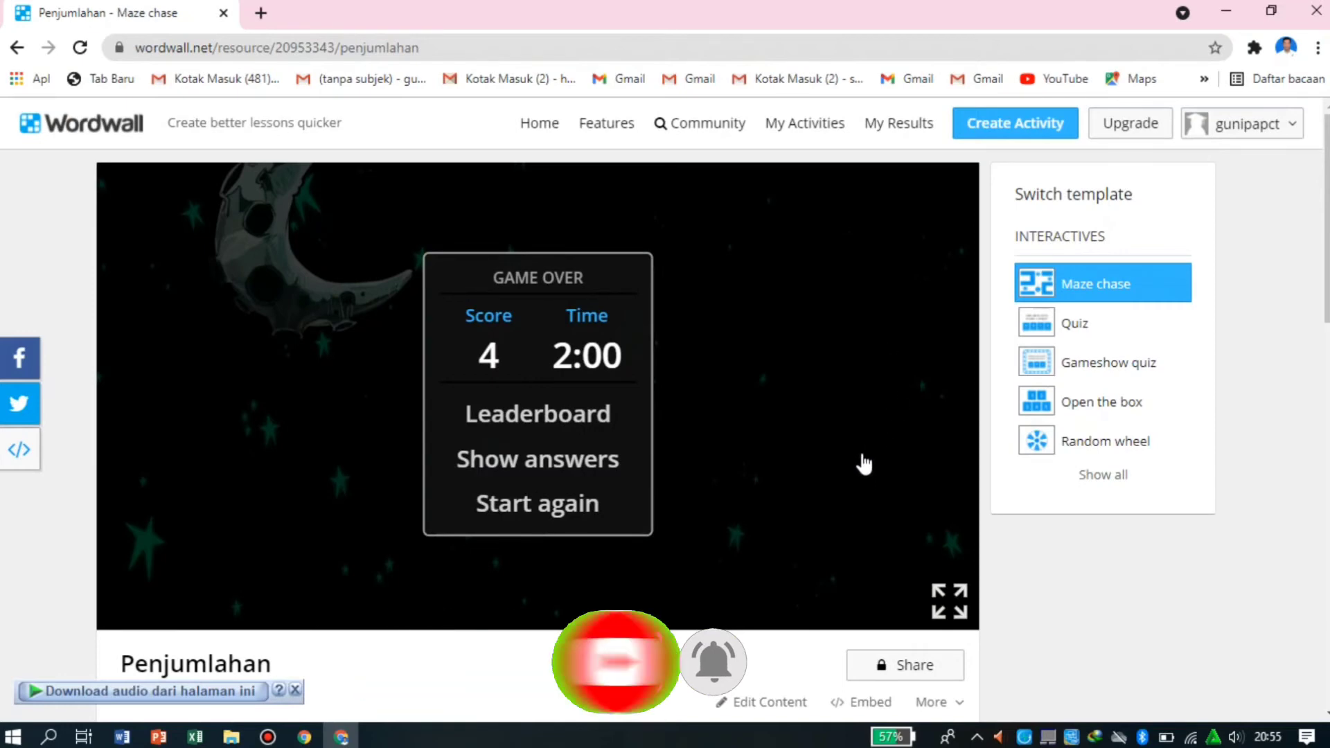
scroll(861, 465, "down", 3)
left_click(463, 267)
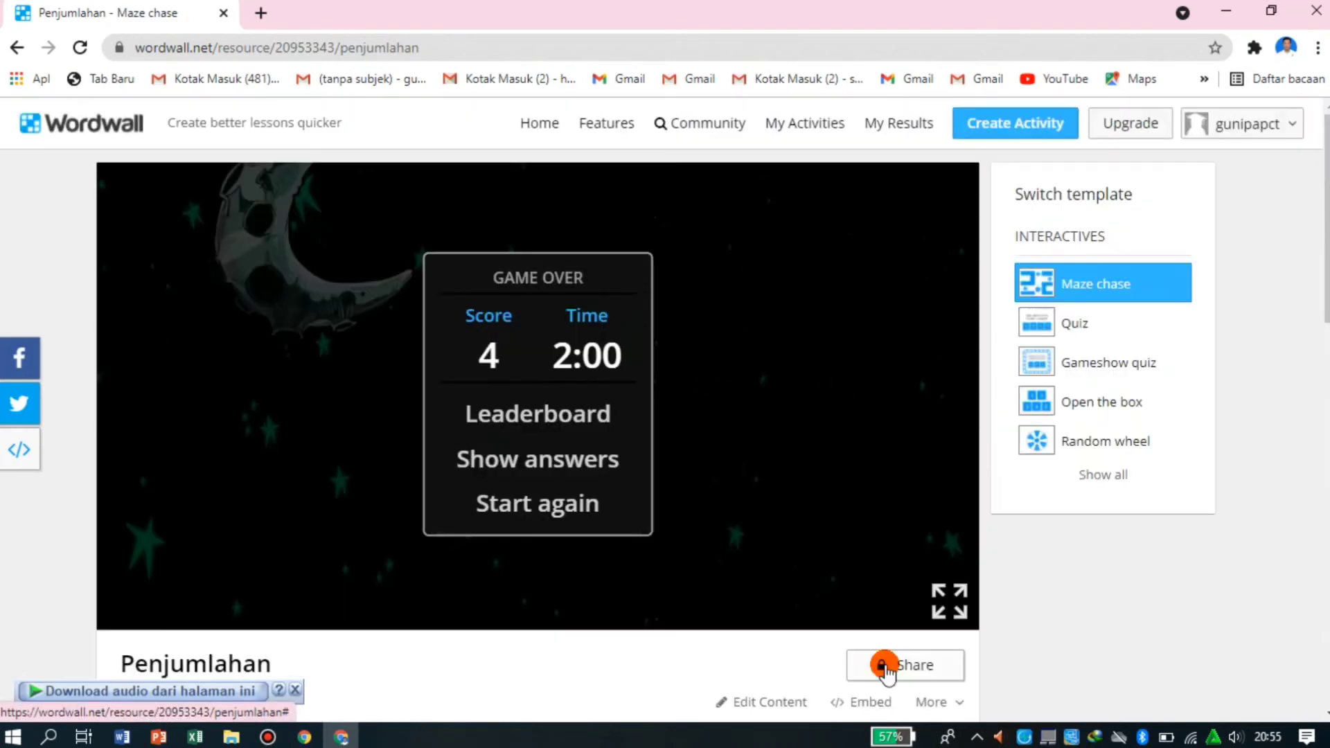
left_click(885, 667)
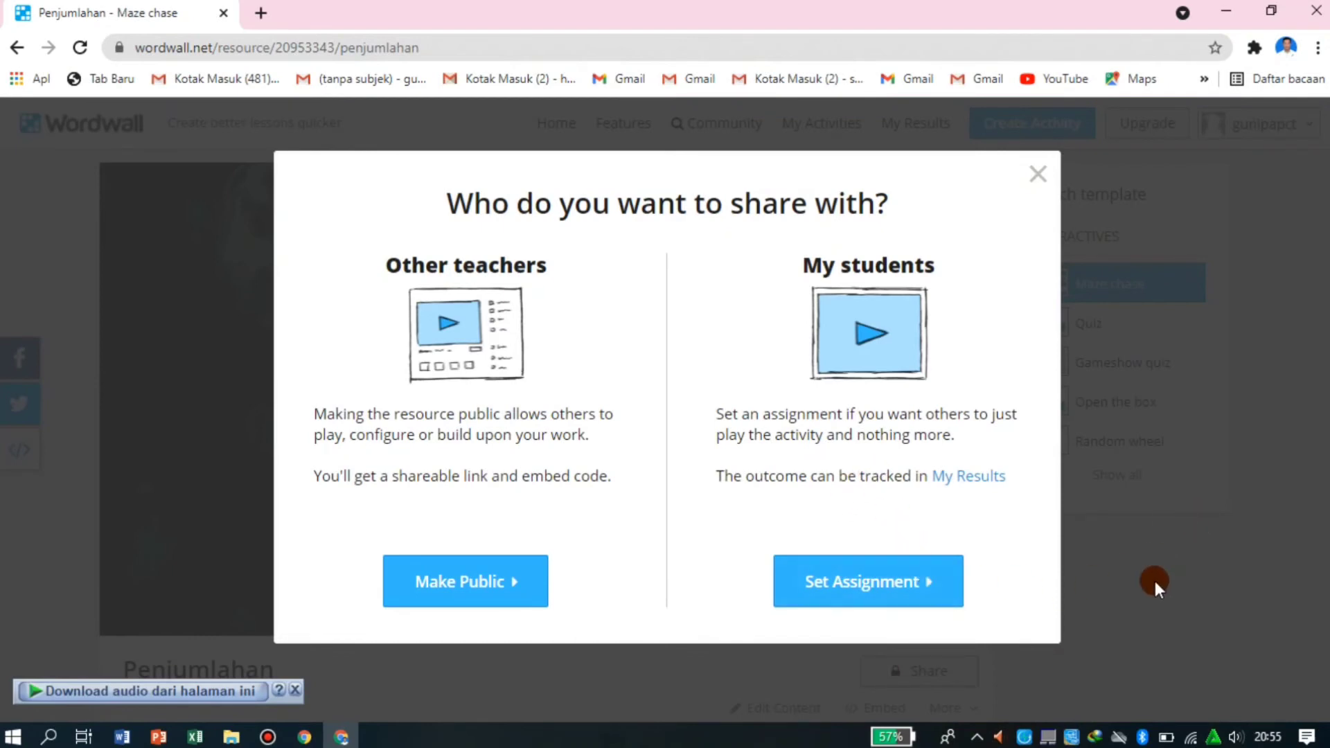
left_click(1169, 620)
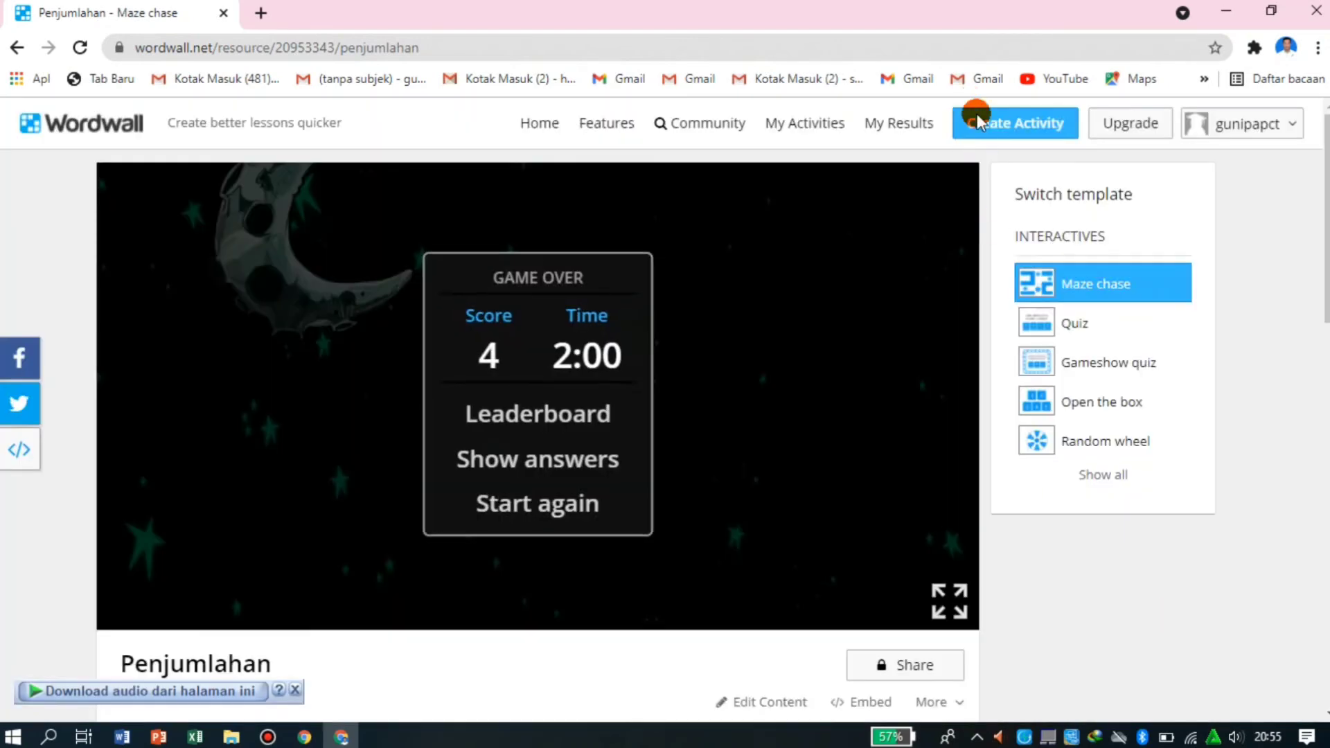
- Share the Penjumlahan activity with students as an assignment with no deadline and copy its link
left_click(910, 666)
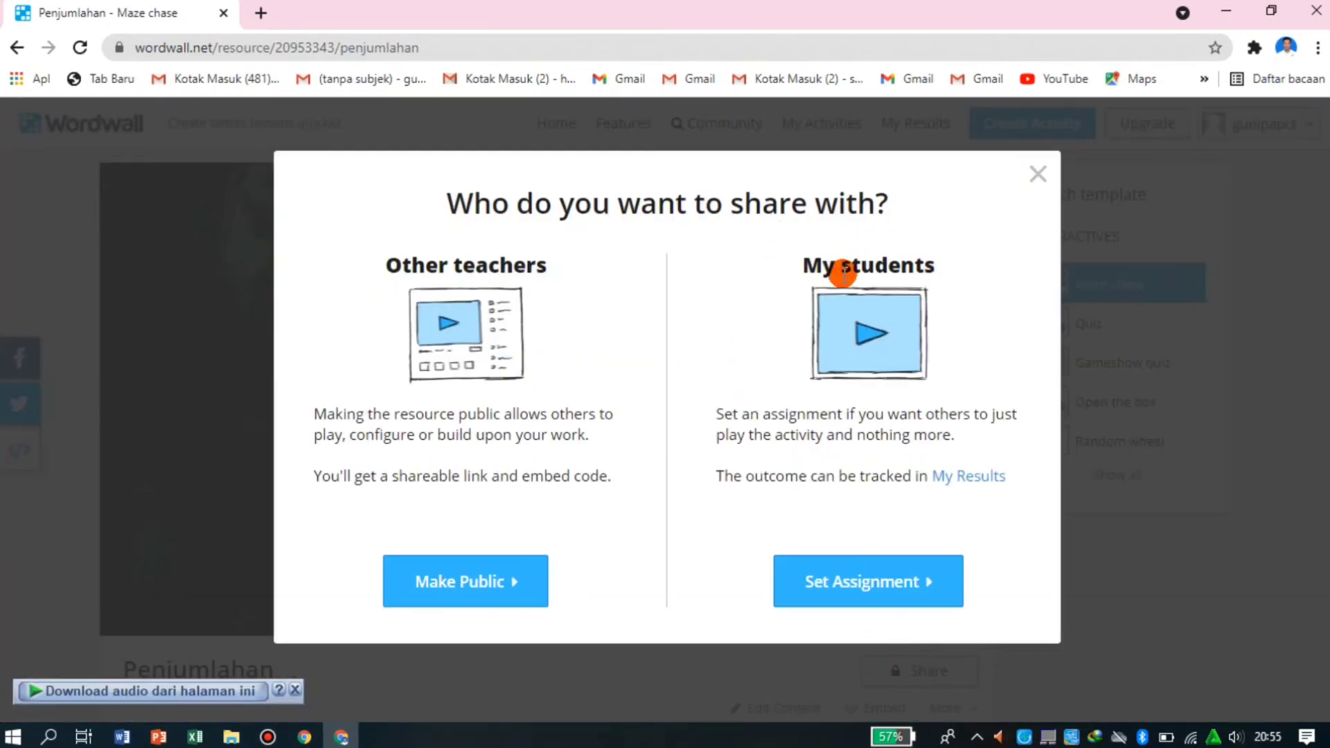
left_click(863, 587)
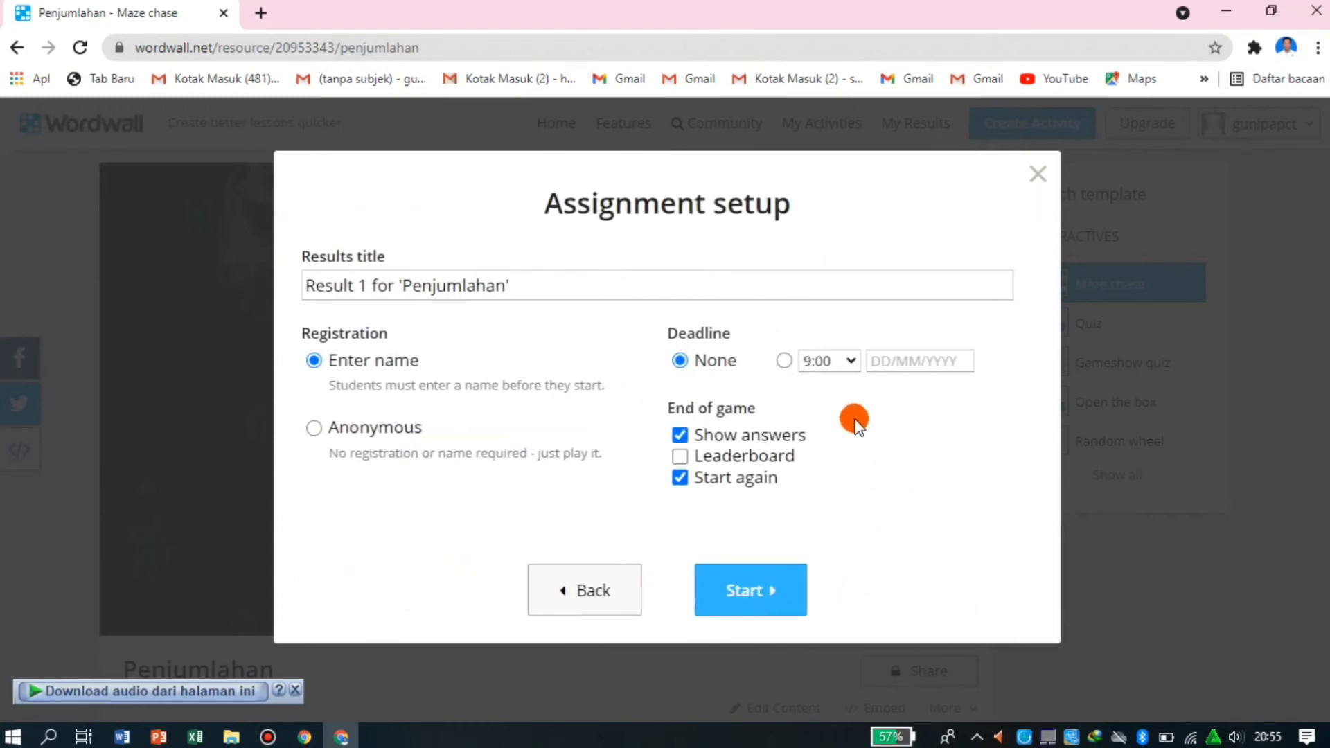
left_click(676, 367)
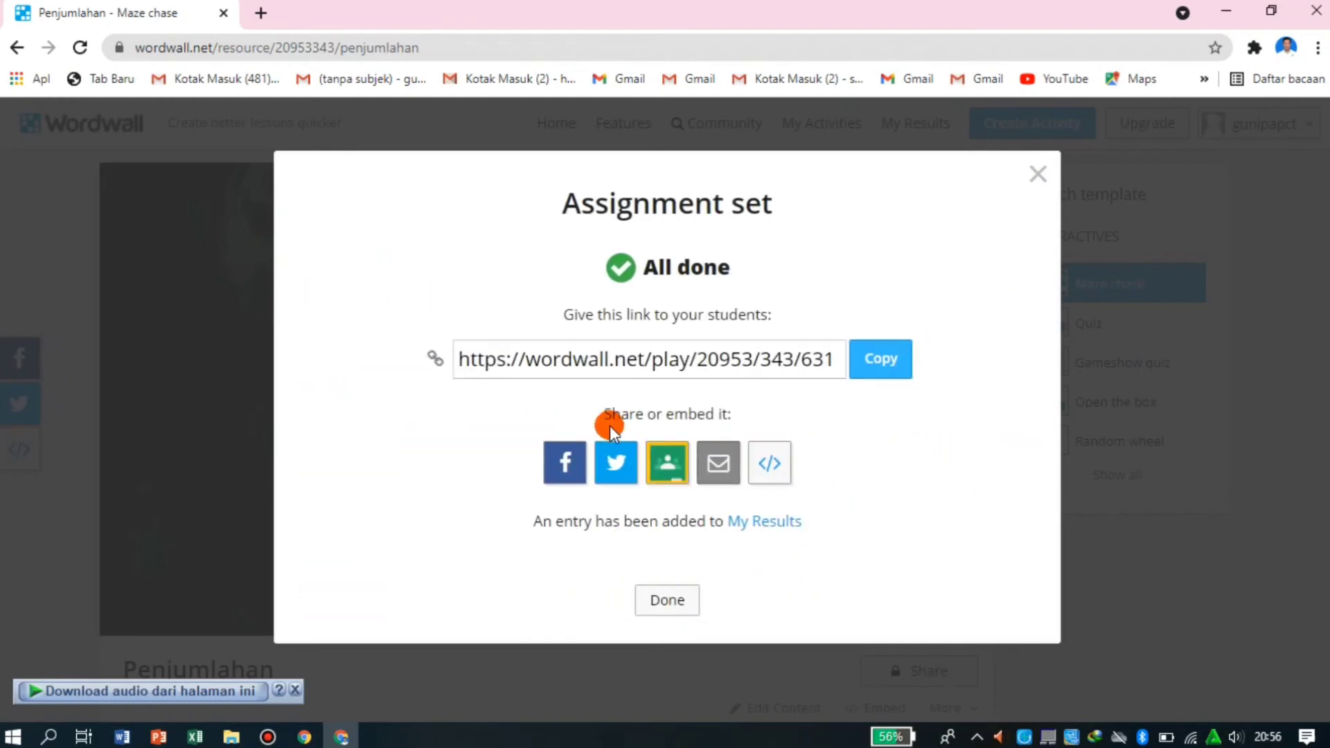
left_click(874, 359)
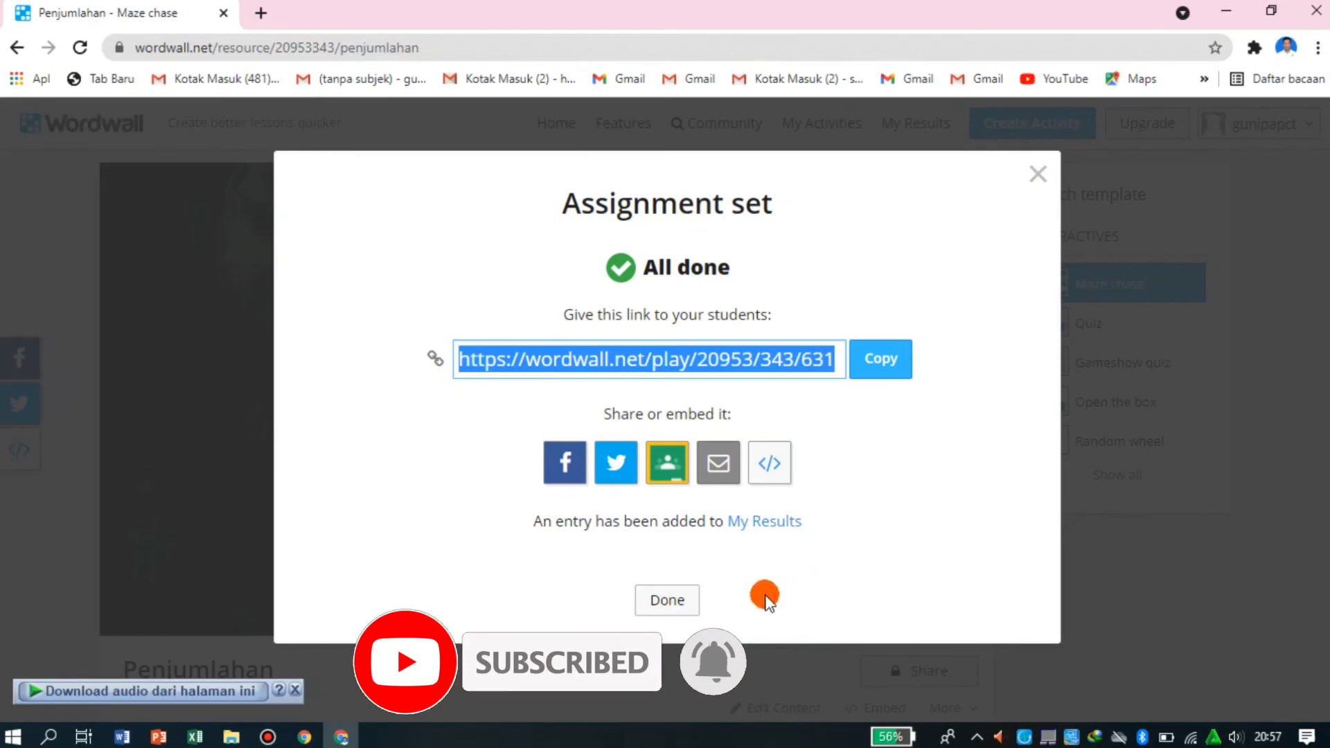
left_click(665, 602)
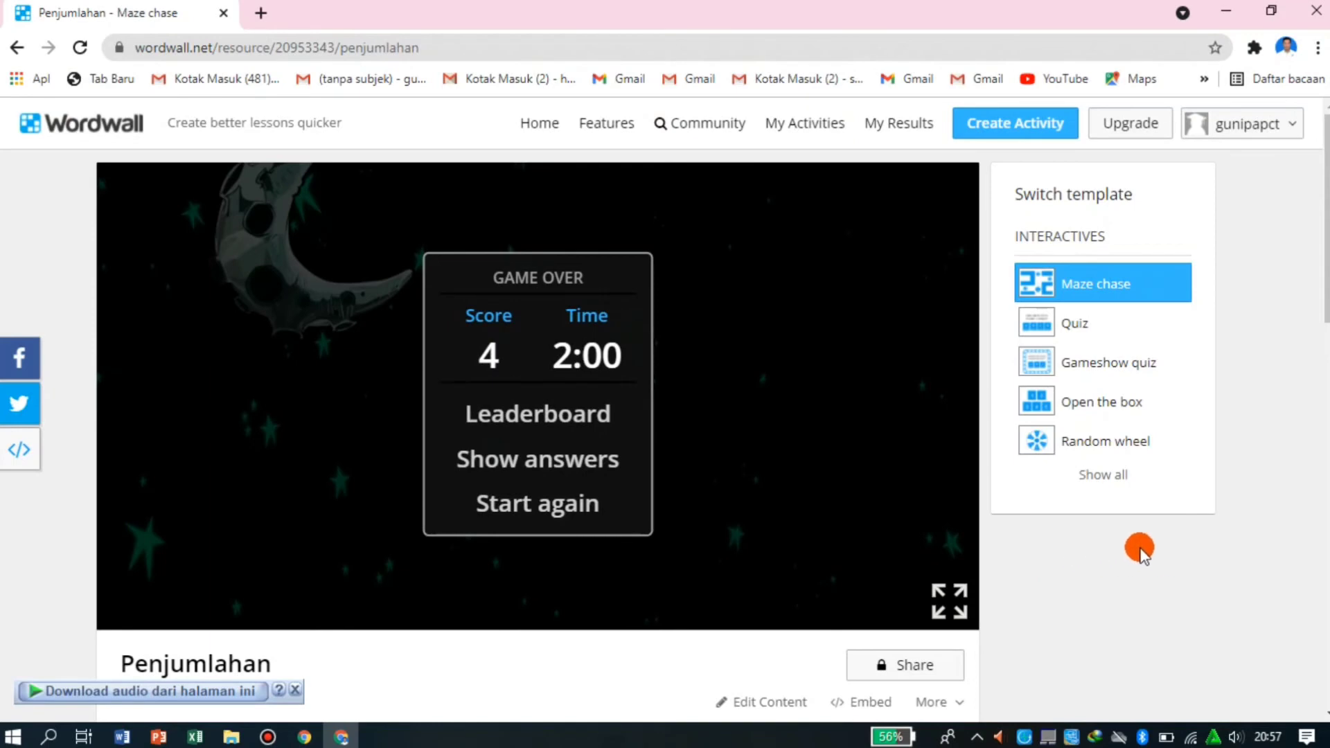
scroll(1140, 549, "down", 6)
scroll(1140, 549, "up", 6)
scroll(1117, 588, "down", 5)
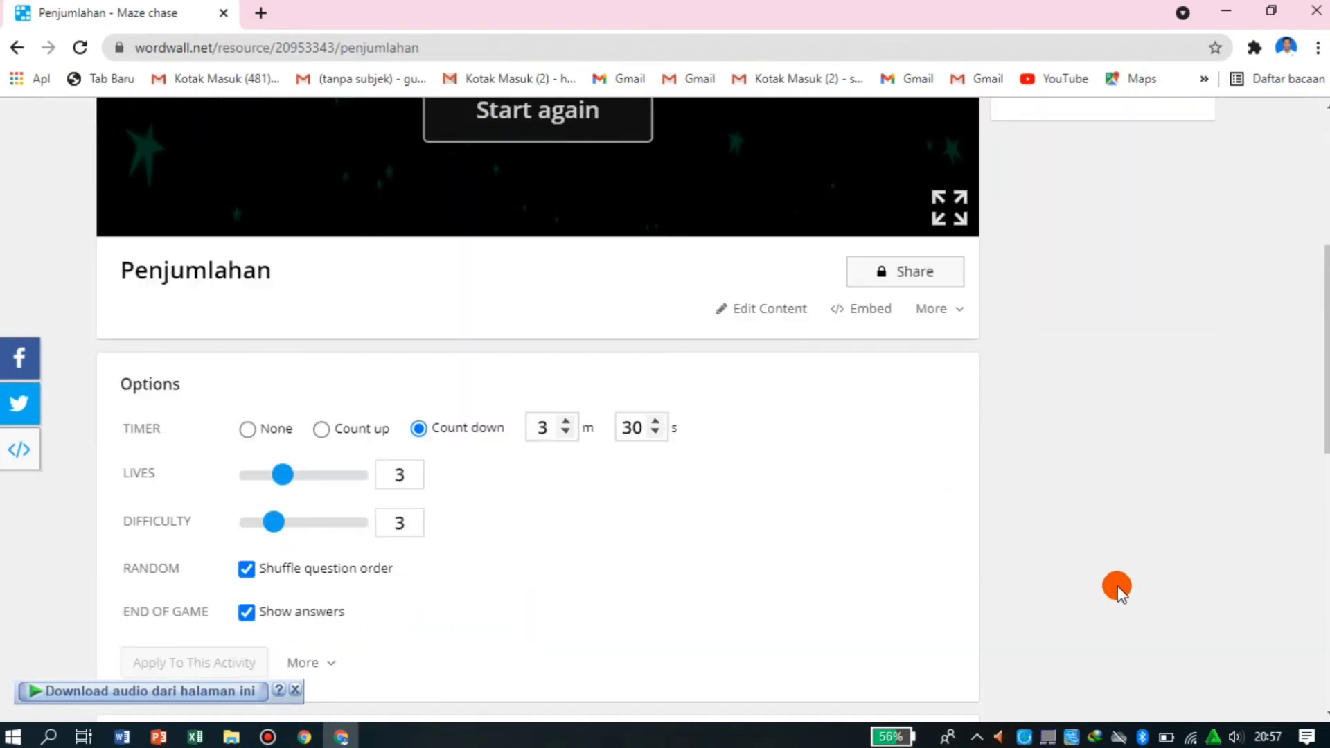
scroll(1117, 587, "up", 5)
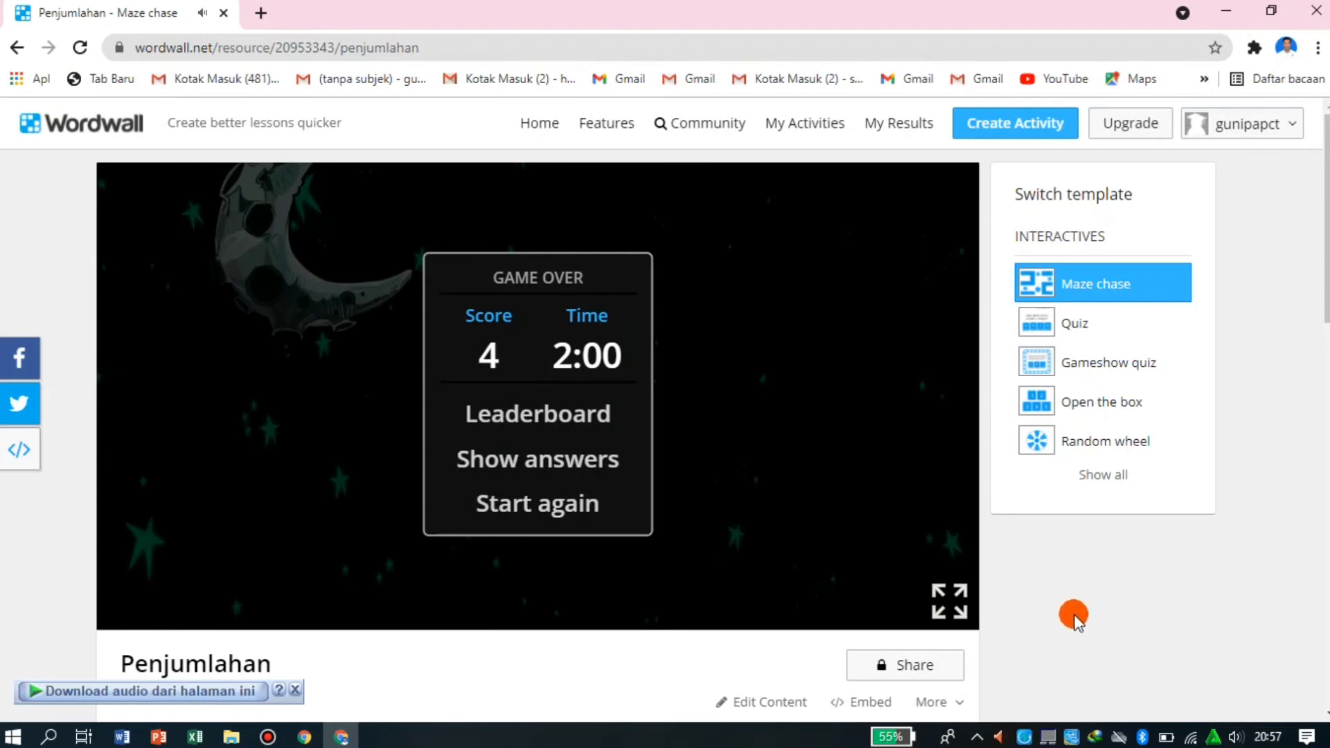
scroll(1074, 616, "down", 4)
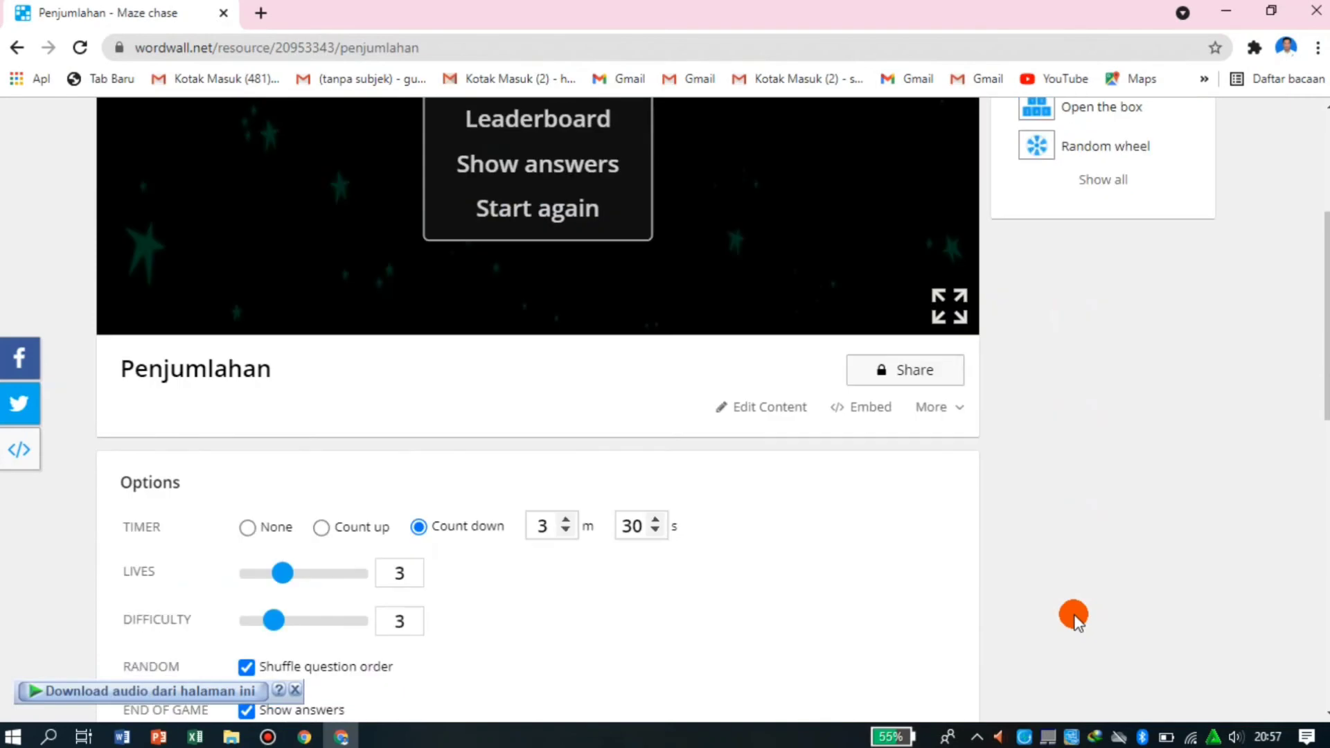
scroll(1087, 584, "up", 4)
scroll(1086, 584, "down", 4)
scroll(1053, 442, "up", 4)
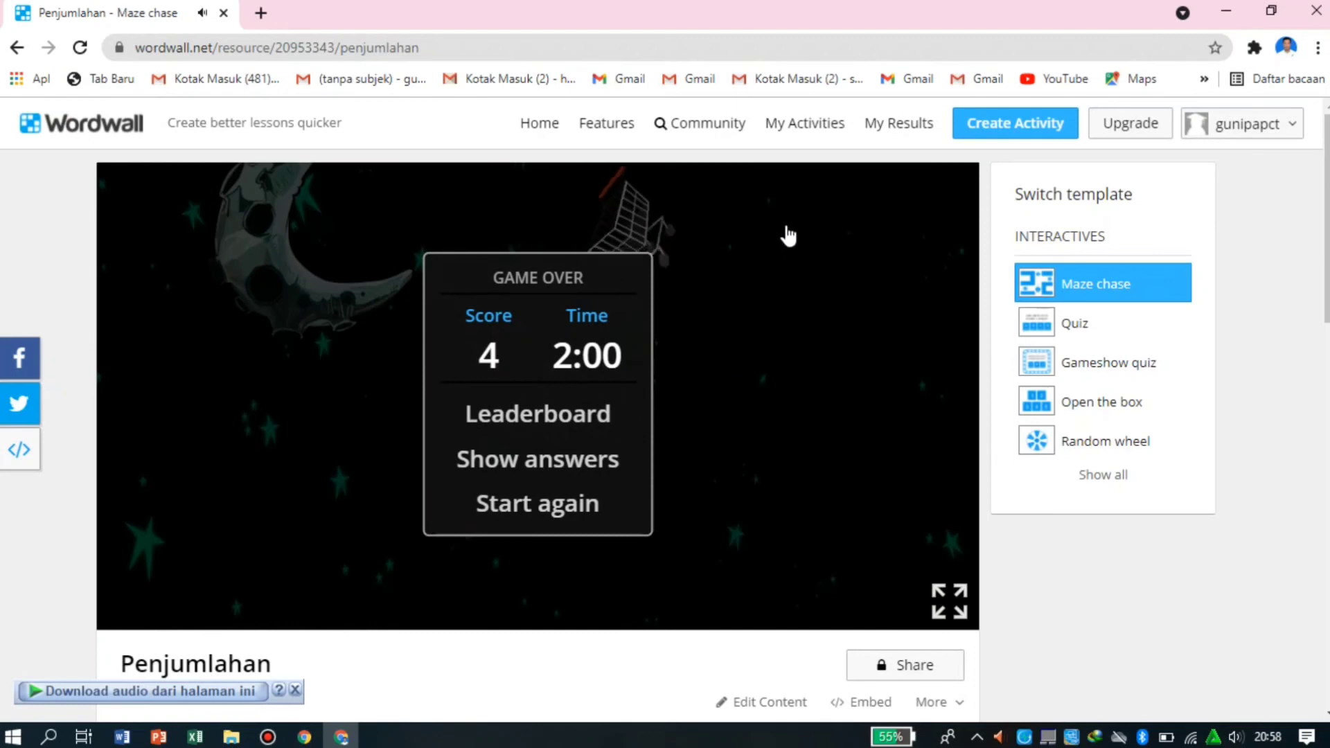
- Open the list of saved activities and view the options of the Penjumlahan activity
left_click(788, 122)
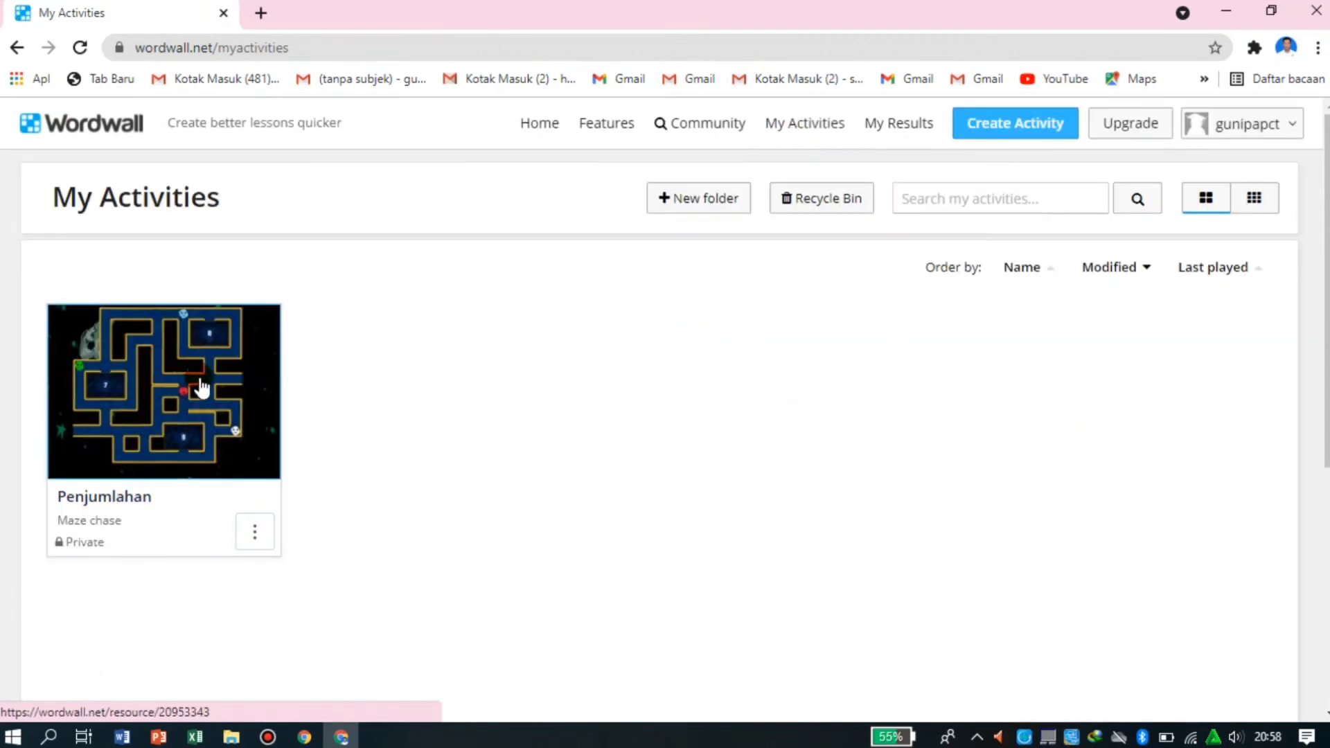
left_click(254, 532)
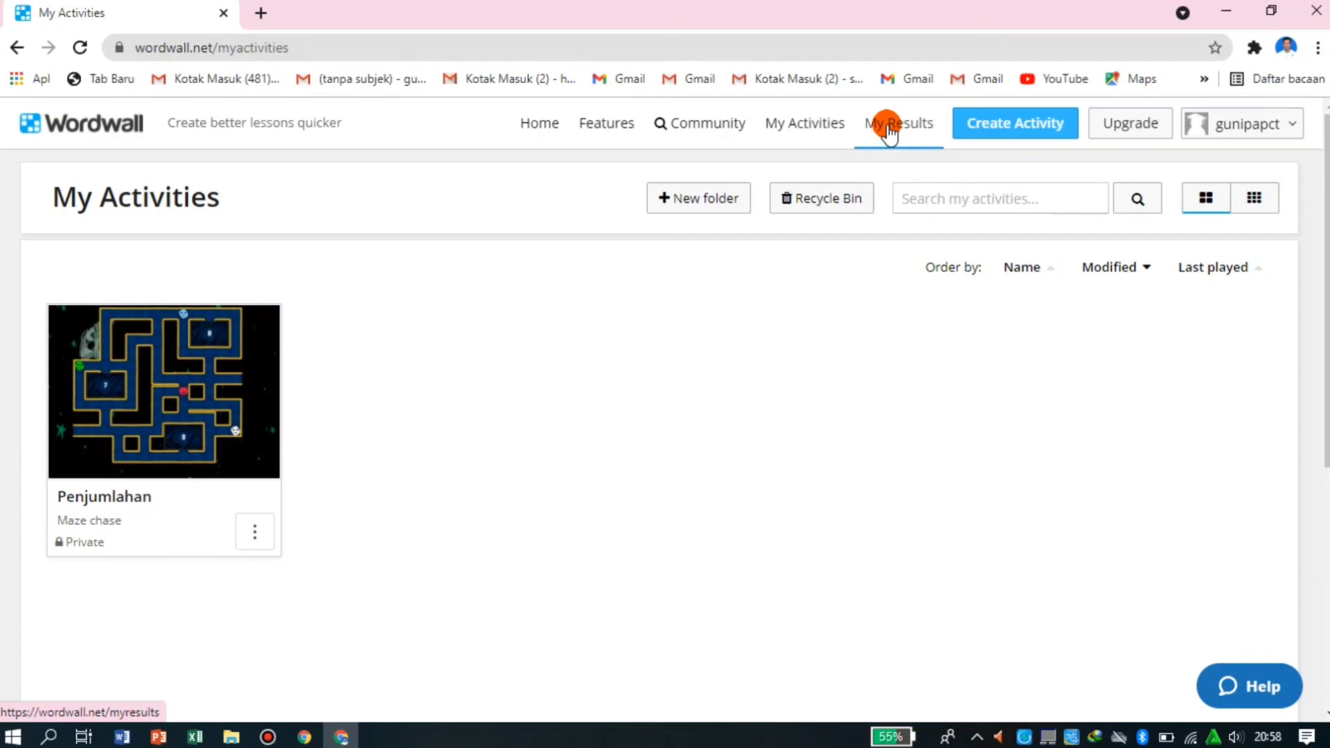
- Open Result 1 for 'Penjumlahan' and examine its summary, leaderboard, results by question and results by student
left_click(889, 131)
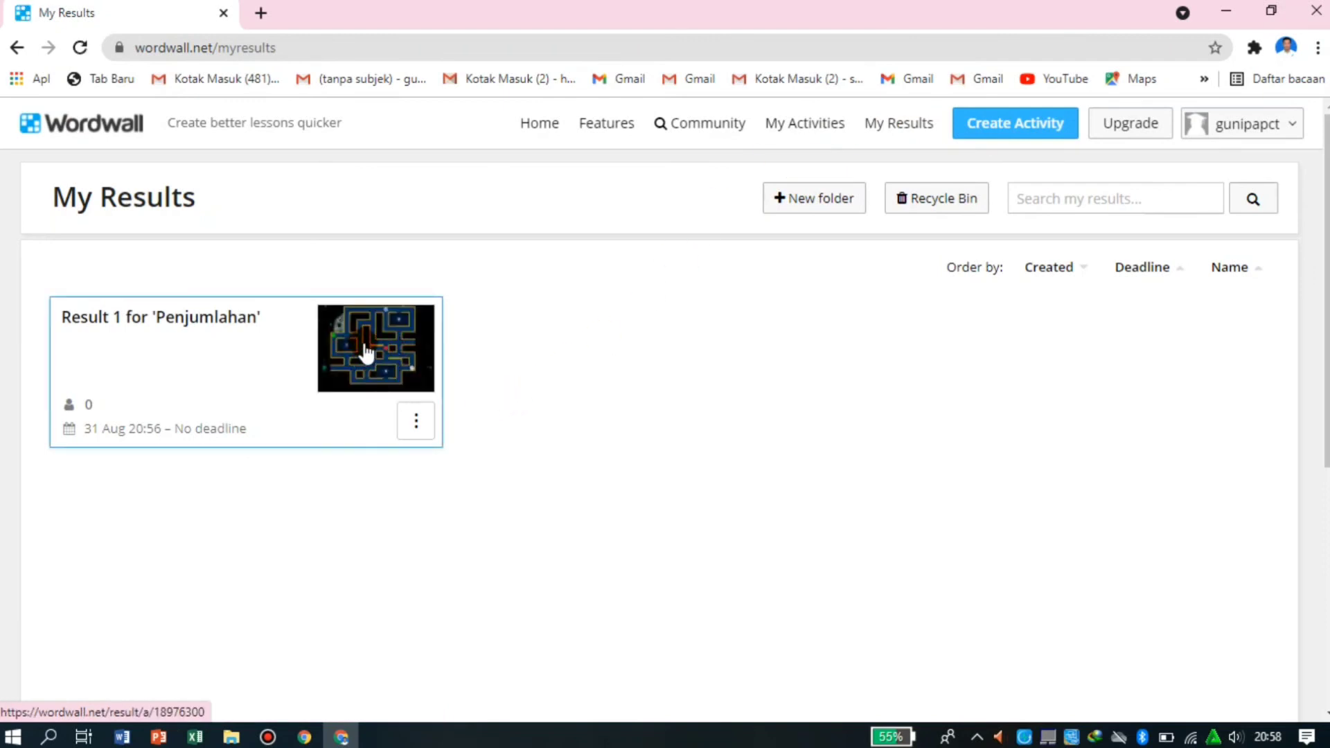
left_click(366, 352)
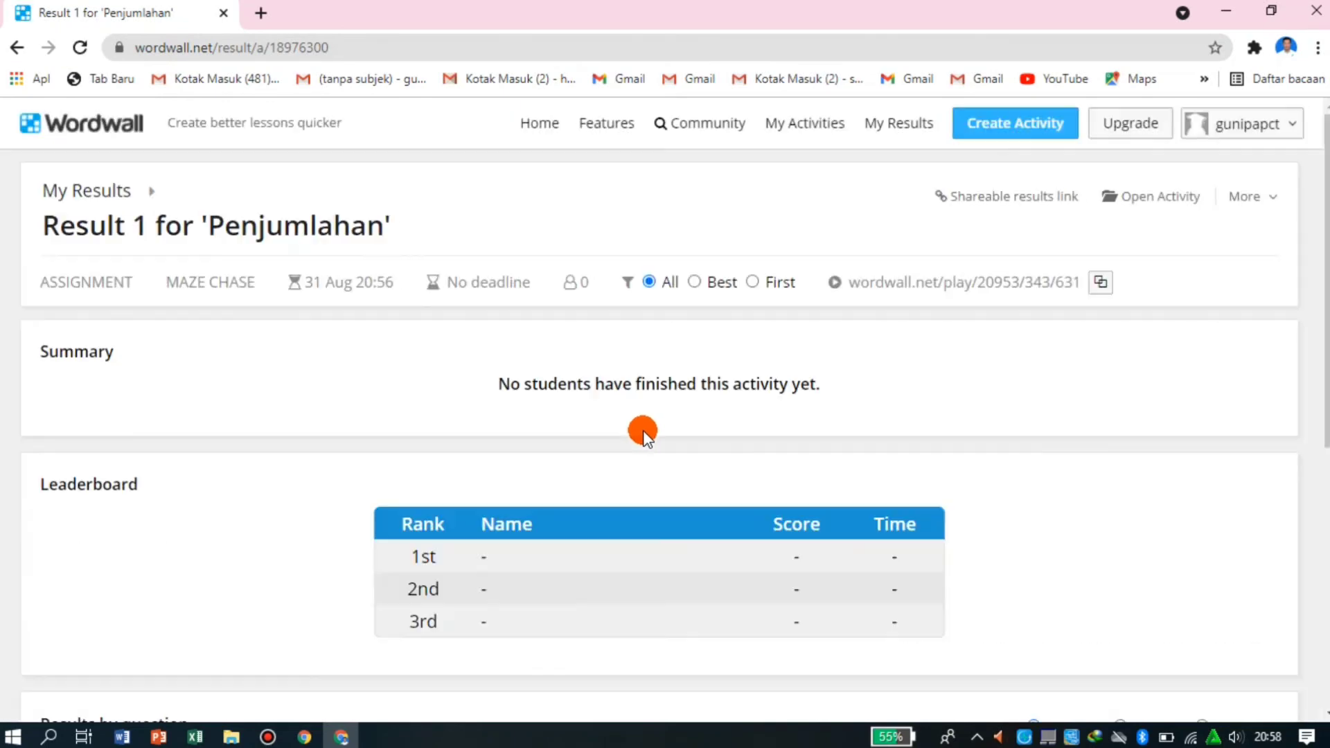
scroll(643, 431, "down", 4)
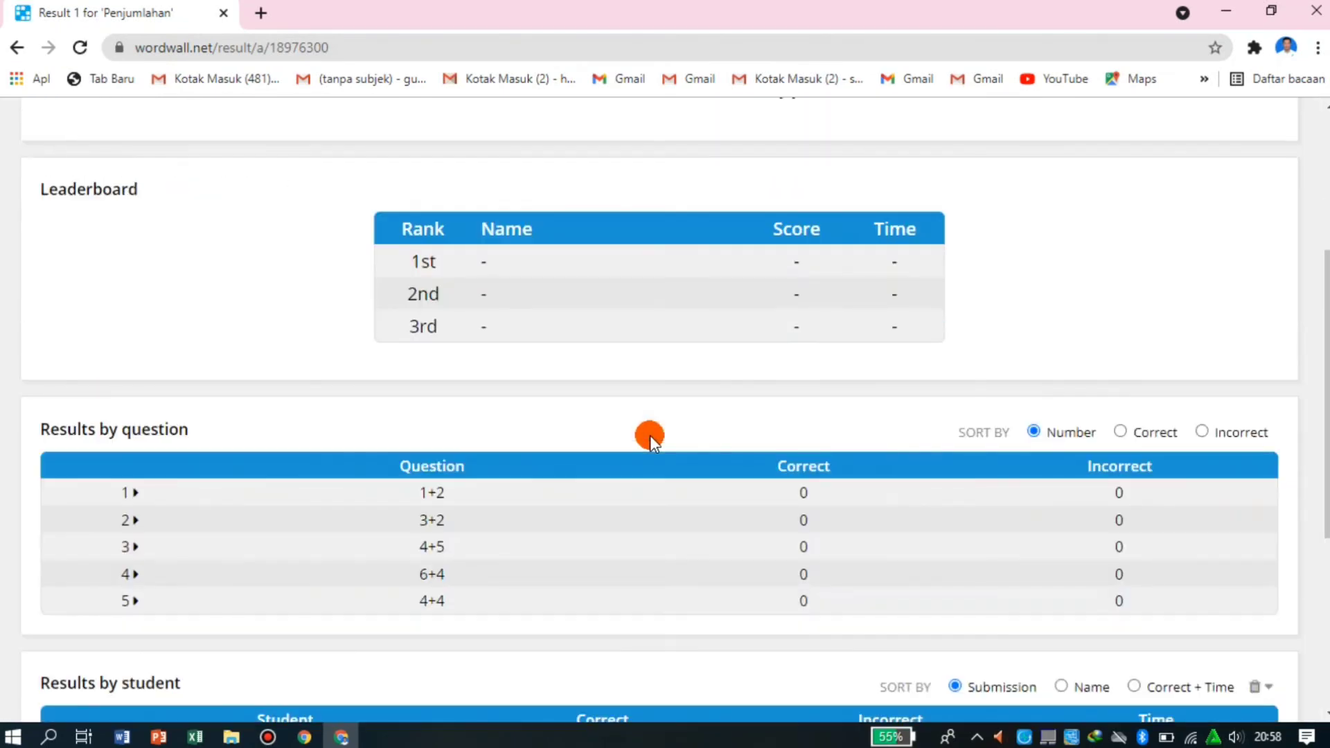
scroll(650, 435, "down", 5)
scroll(650, 435, "up", 6)
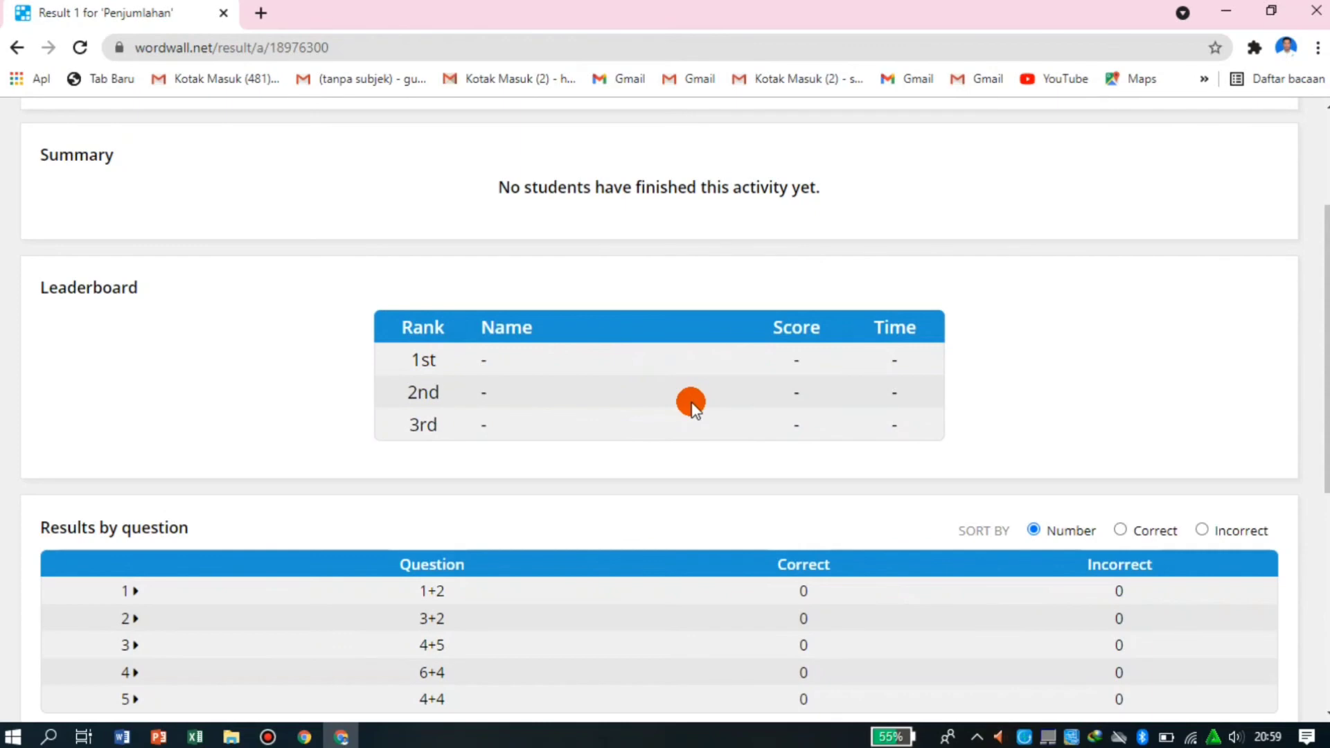
scroll(720, 399, "up", 3)
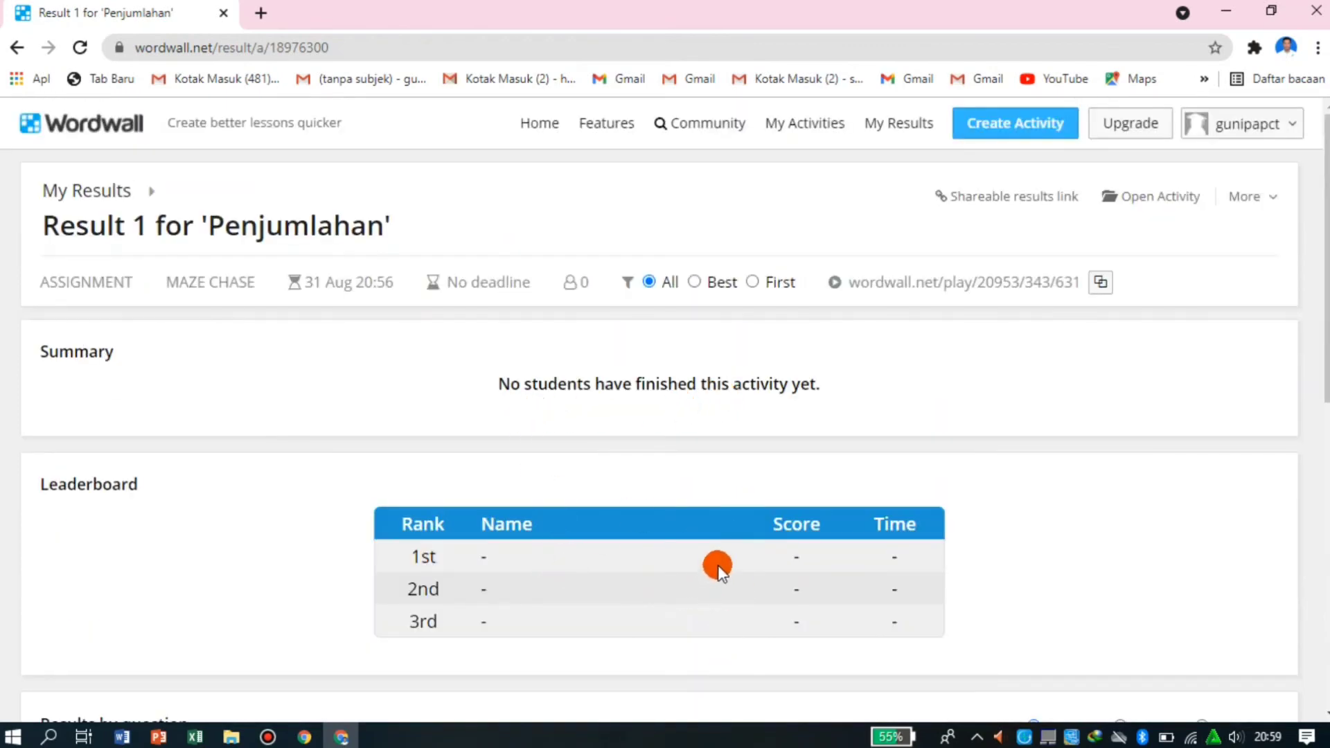
scroll(724, 532, "down", 7)
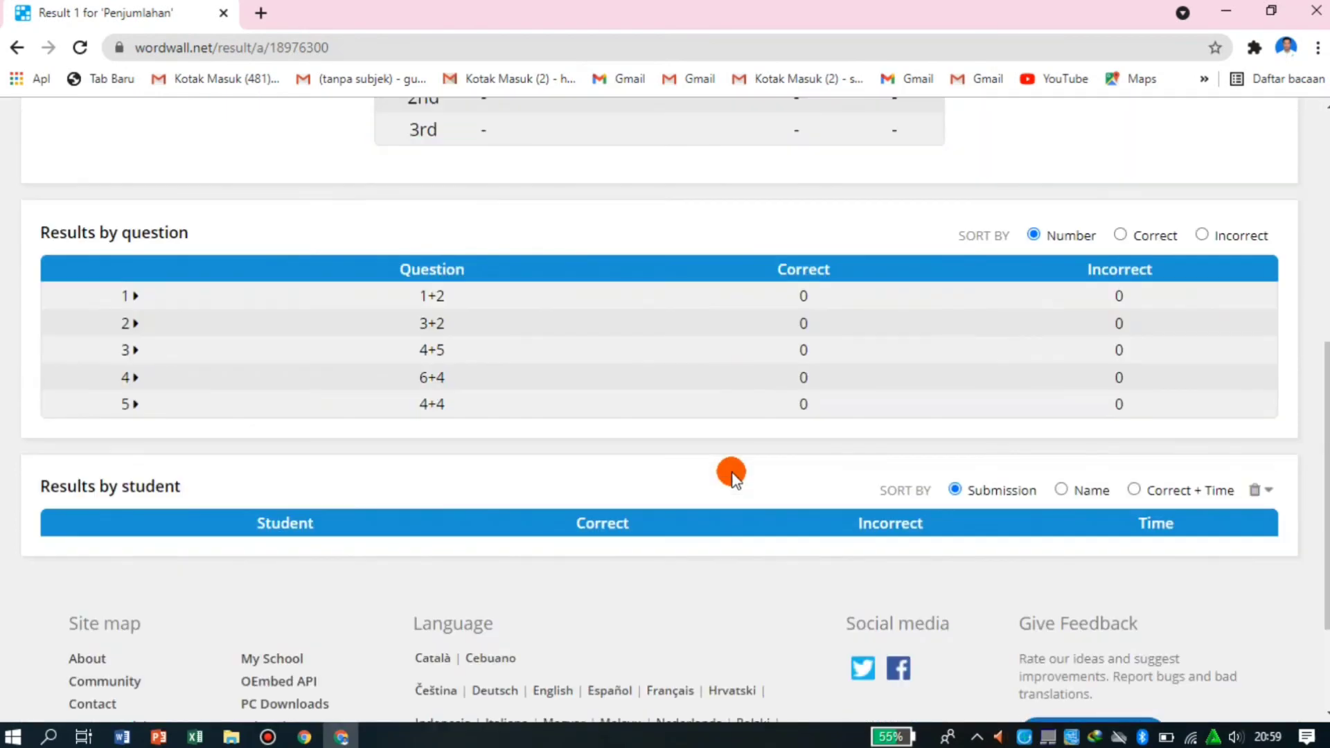
scroll(731, 474, "down", 2)
scroll(732, 473, "up", 10)
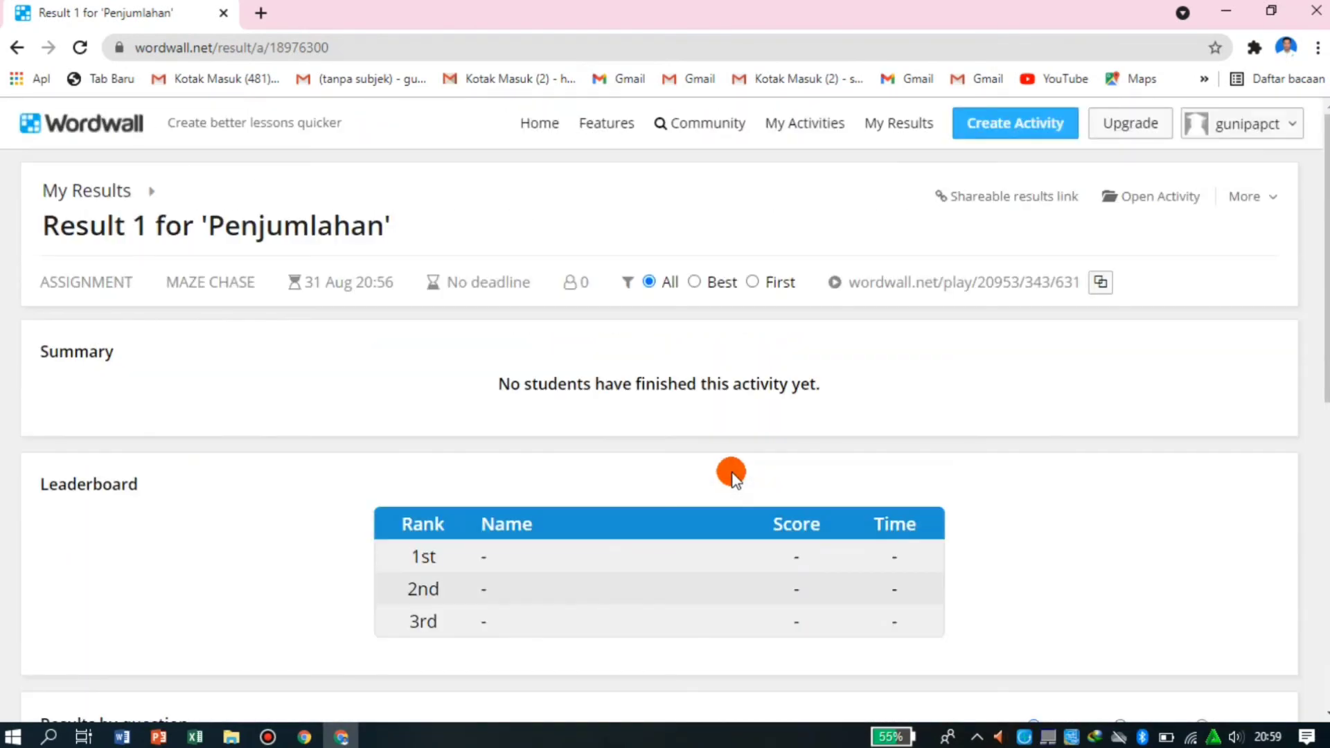
scroll(713, 522, "down", 3)
scroll(706, 538, "up", 3)
- Return to the list of saved activities and close both browser windows
left_click(805, 124)
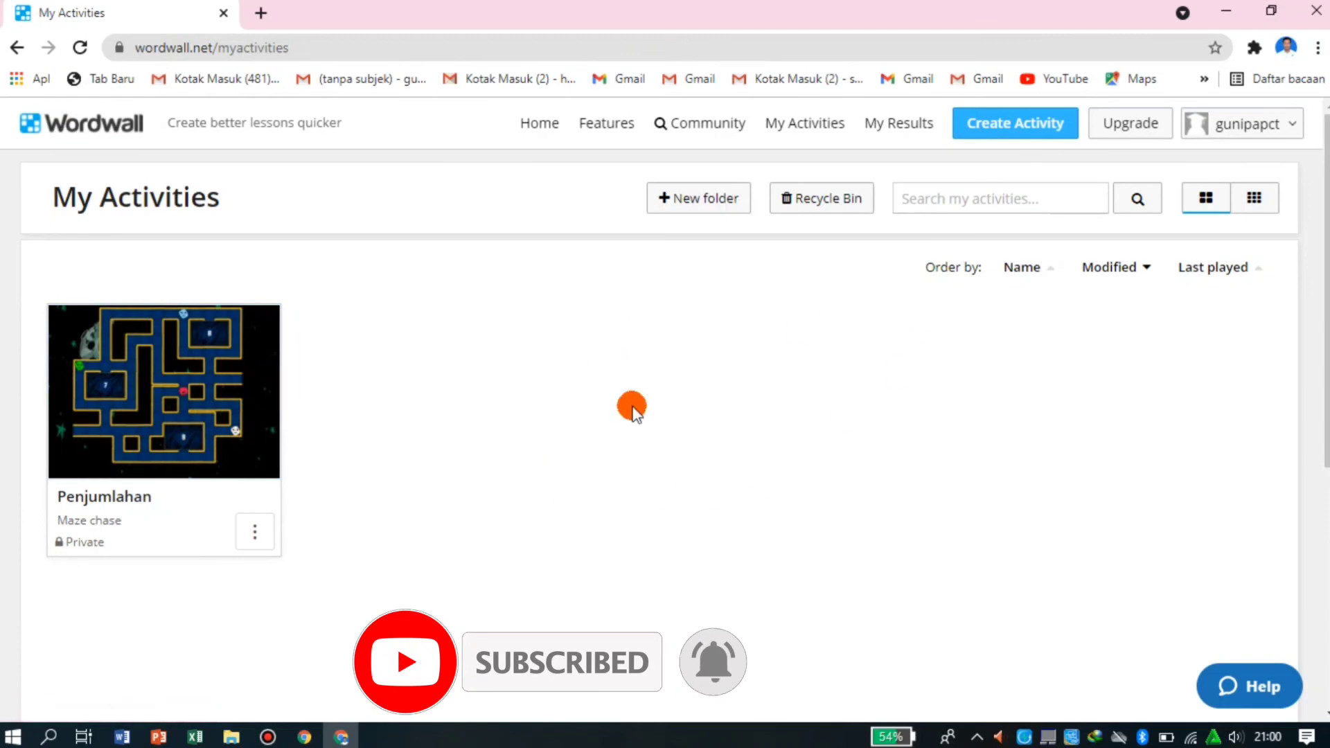
left_click(1327, 17)
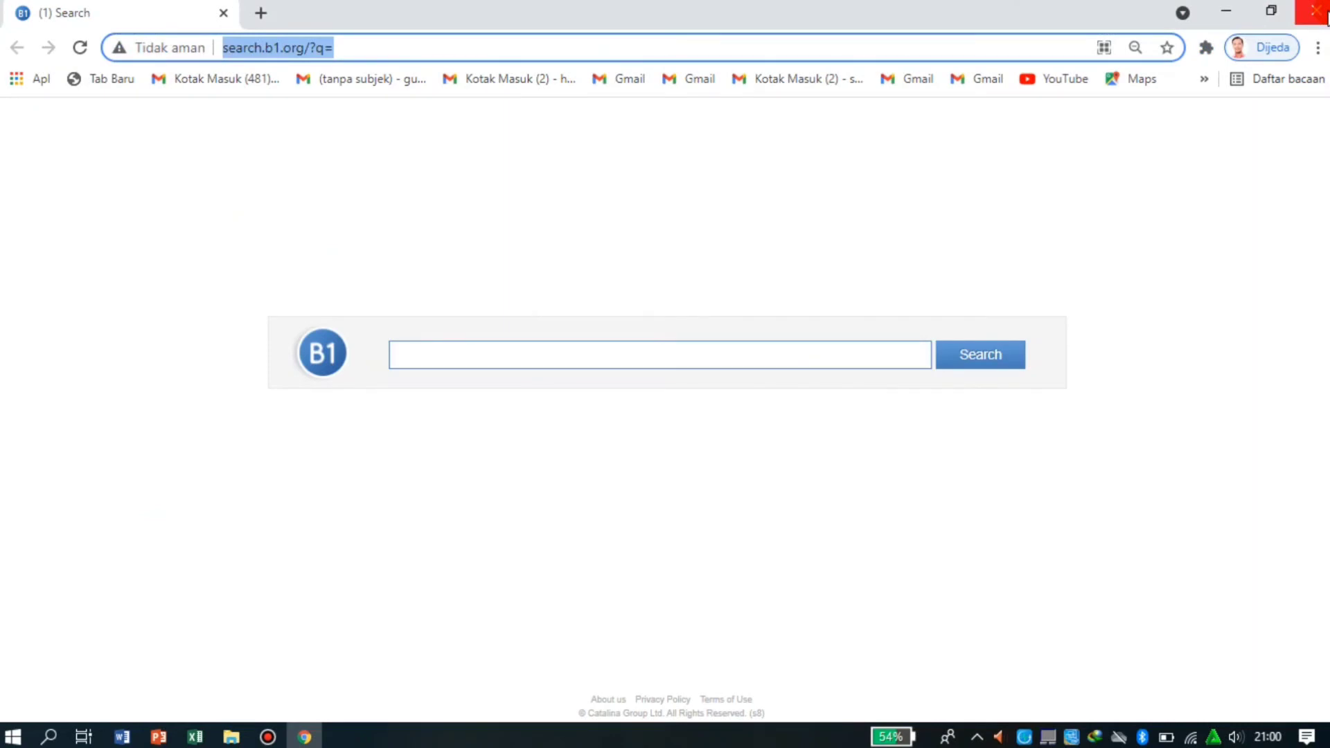
left_click(1327, 16)
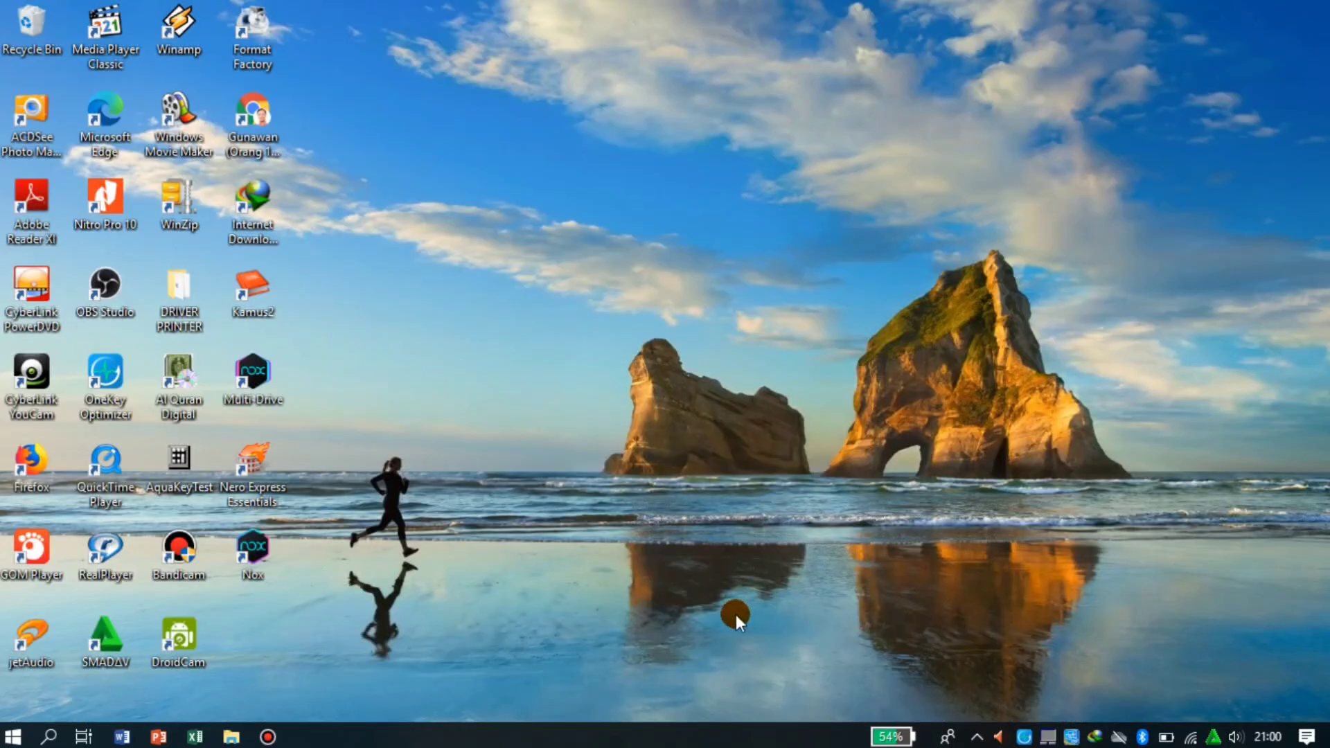